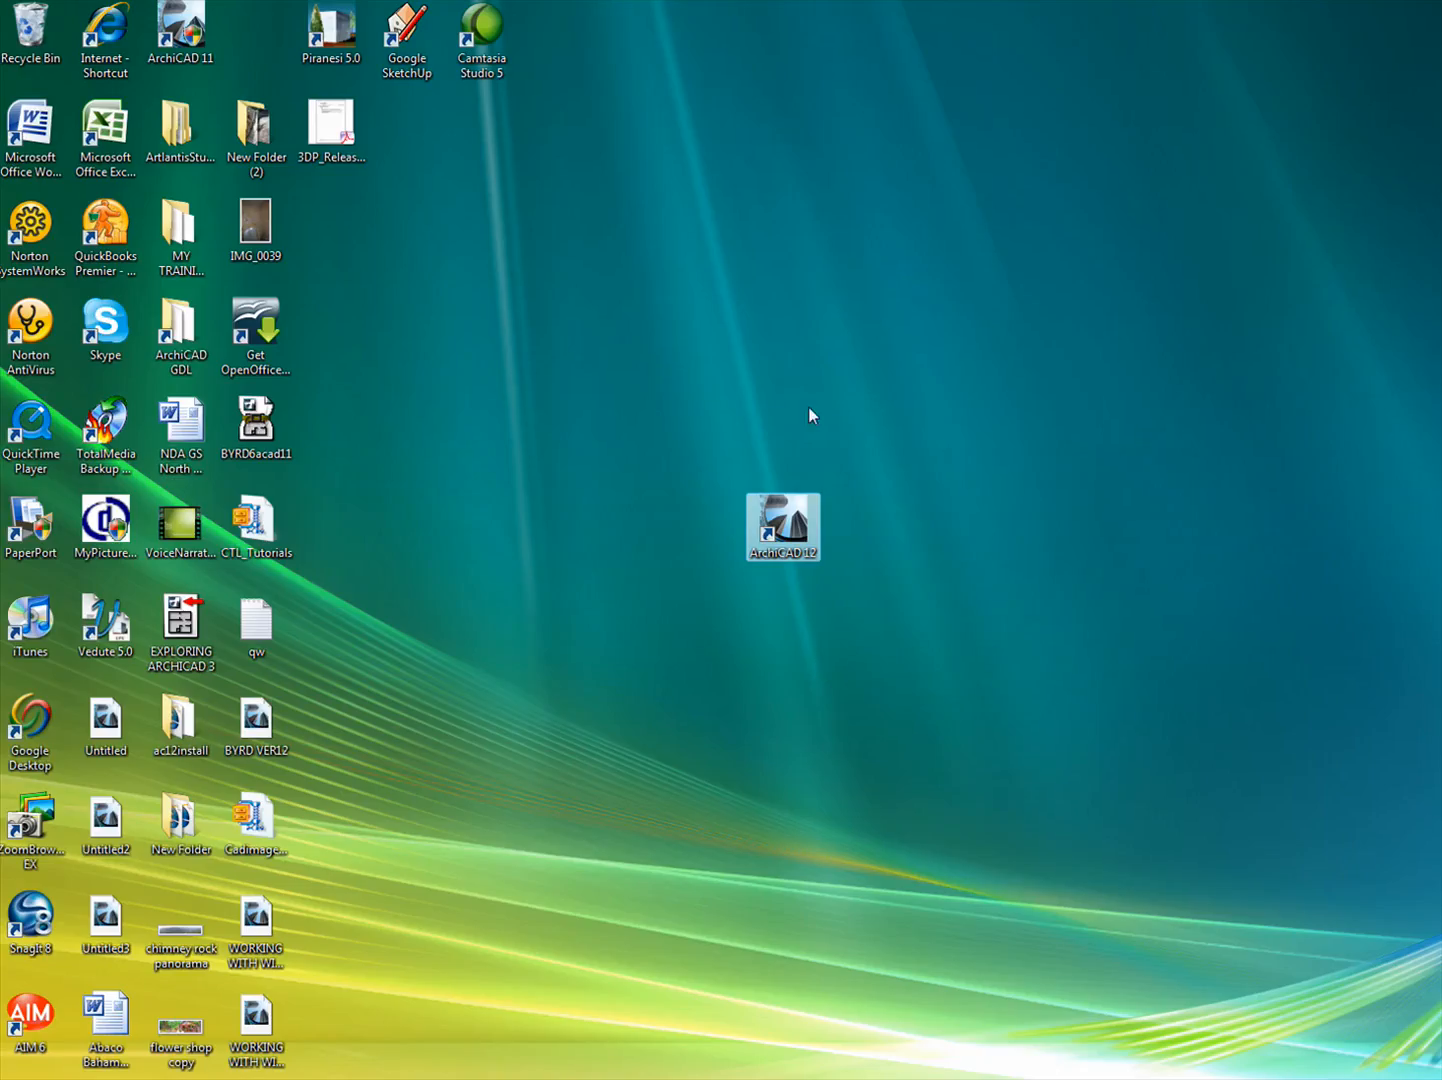
# Create a new project from the ArchiCAD 12 Template with Standard Profile 12 as work environment, discarding changes to the open project.
pyautogui.moveTo(783, 522)
pyautogui.mouseDown()
pyautogui.moveTo(824, 530)
pyautogui.moveTo(785, 530)
pyautogui.mouseUp()
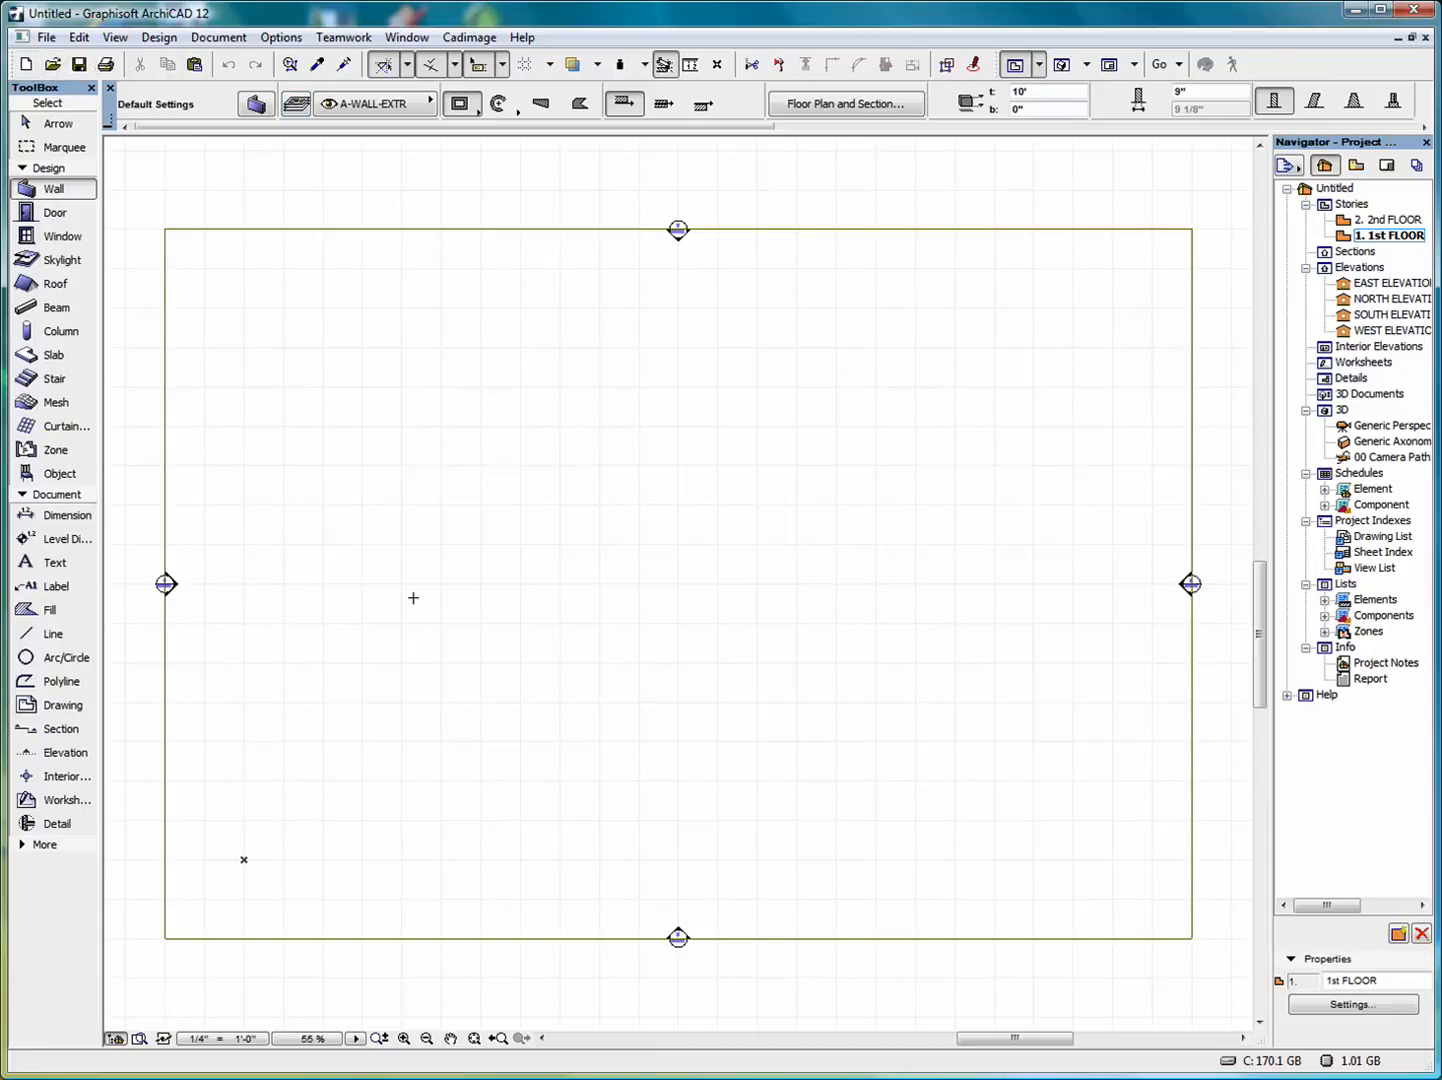
pyautogui.click(46, 38)
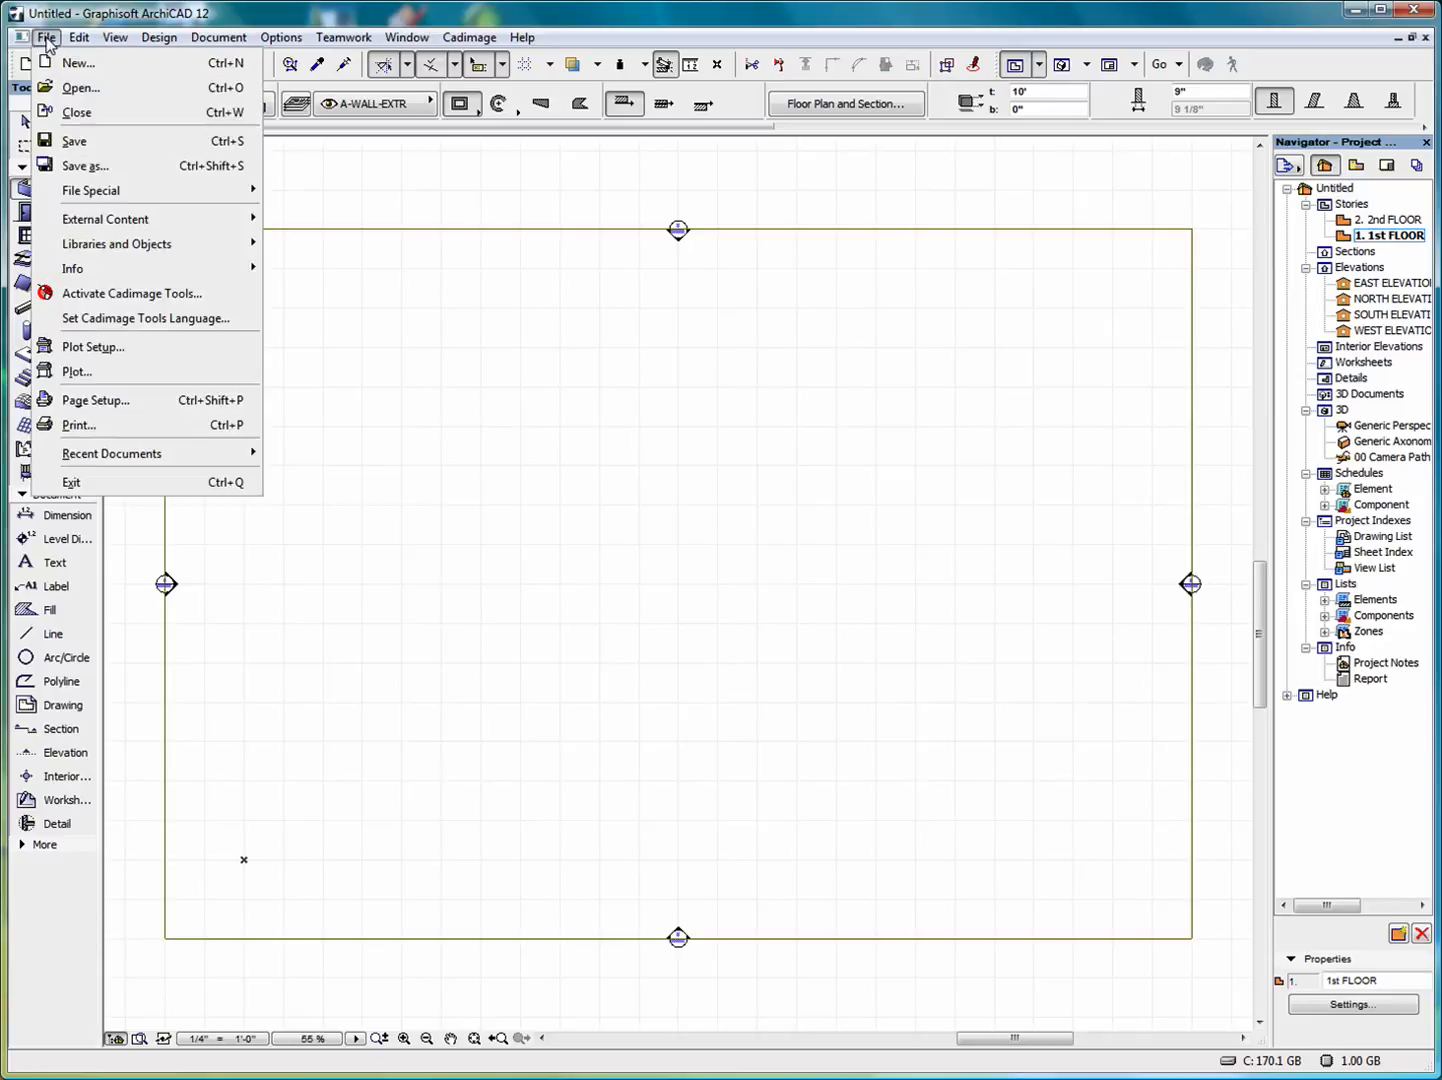
pyautogui.click(126, 62)
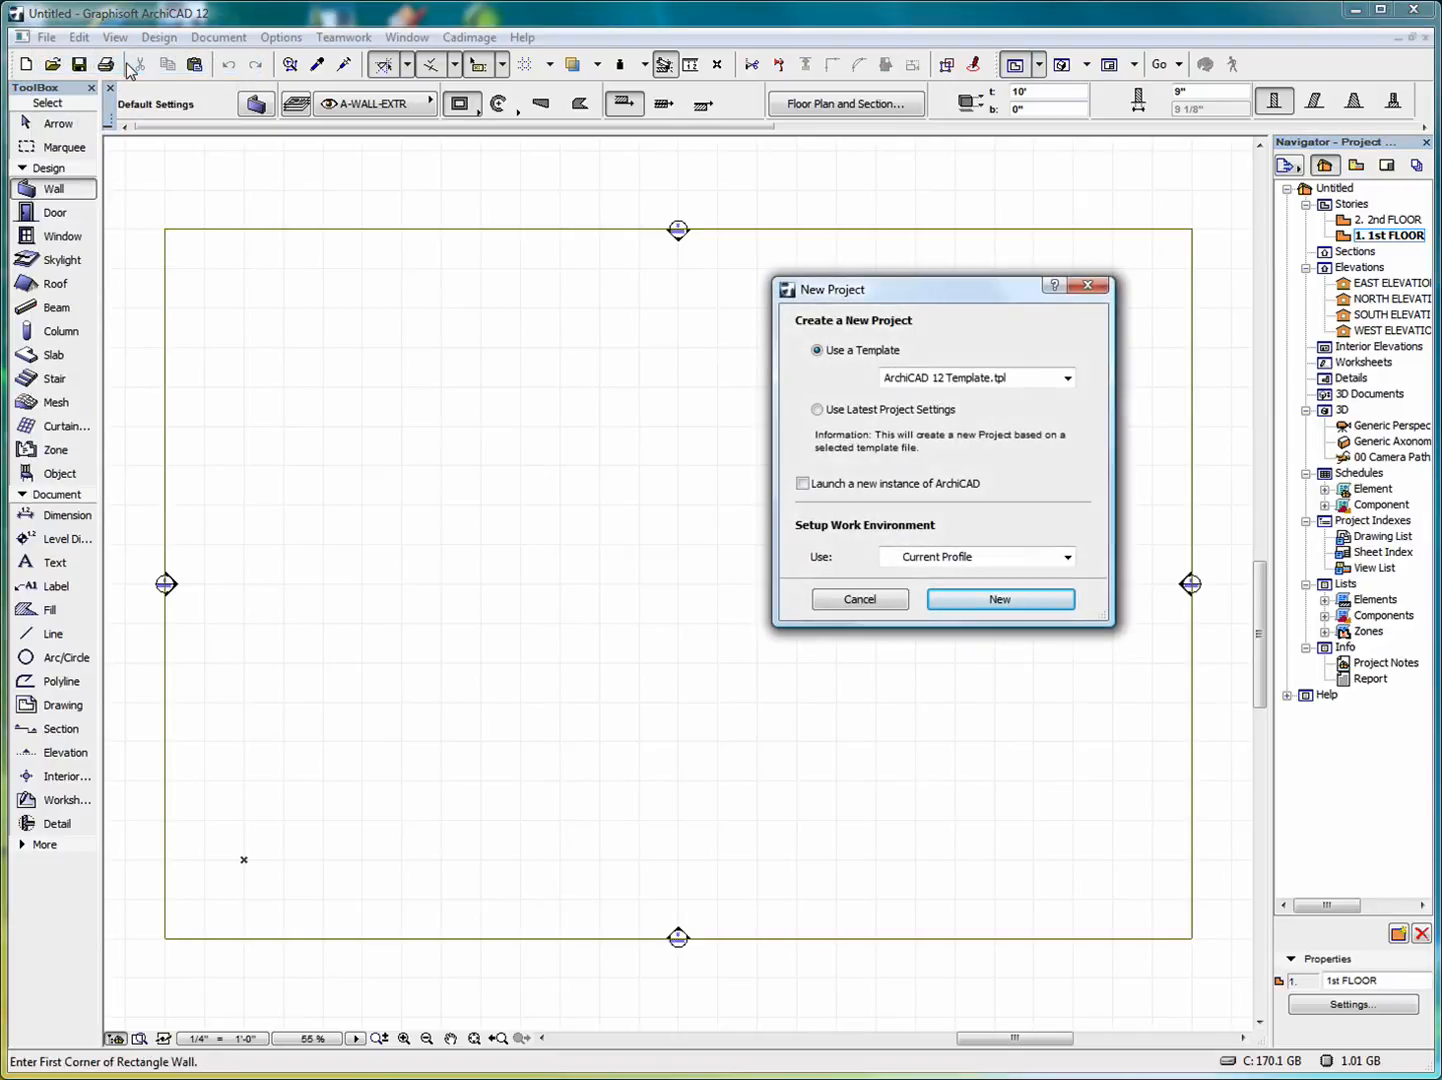
pyautogui.moveTo(972, 292); pyautogui.dragTo(712, 404)
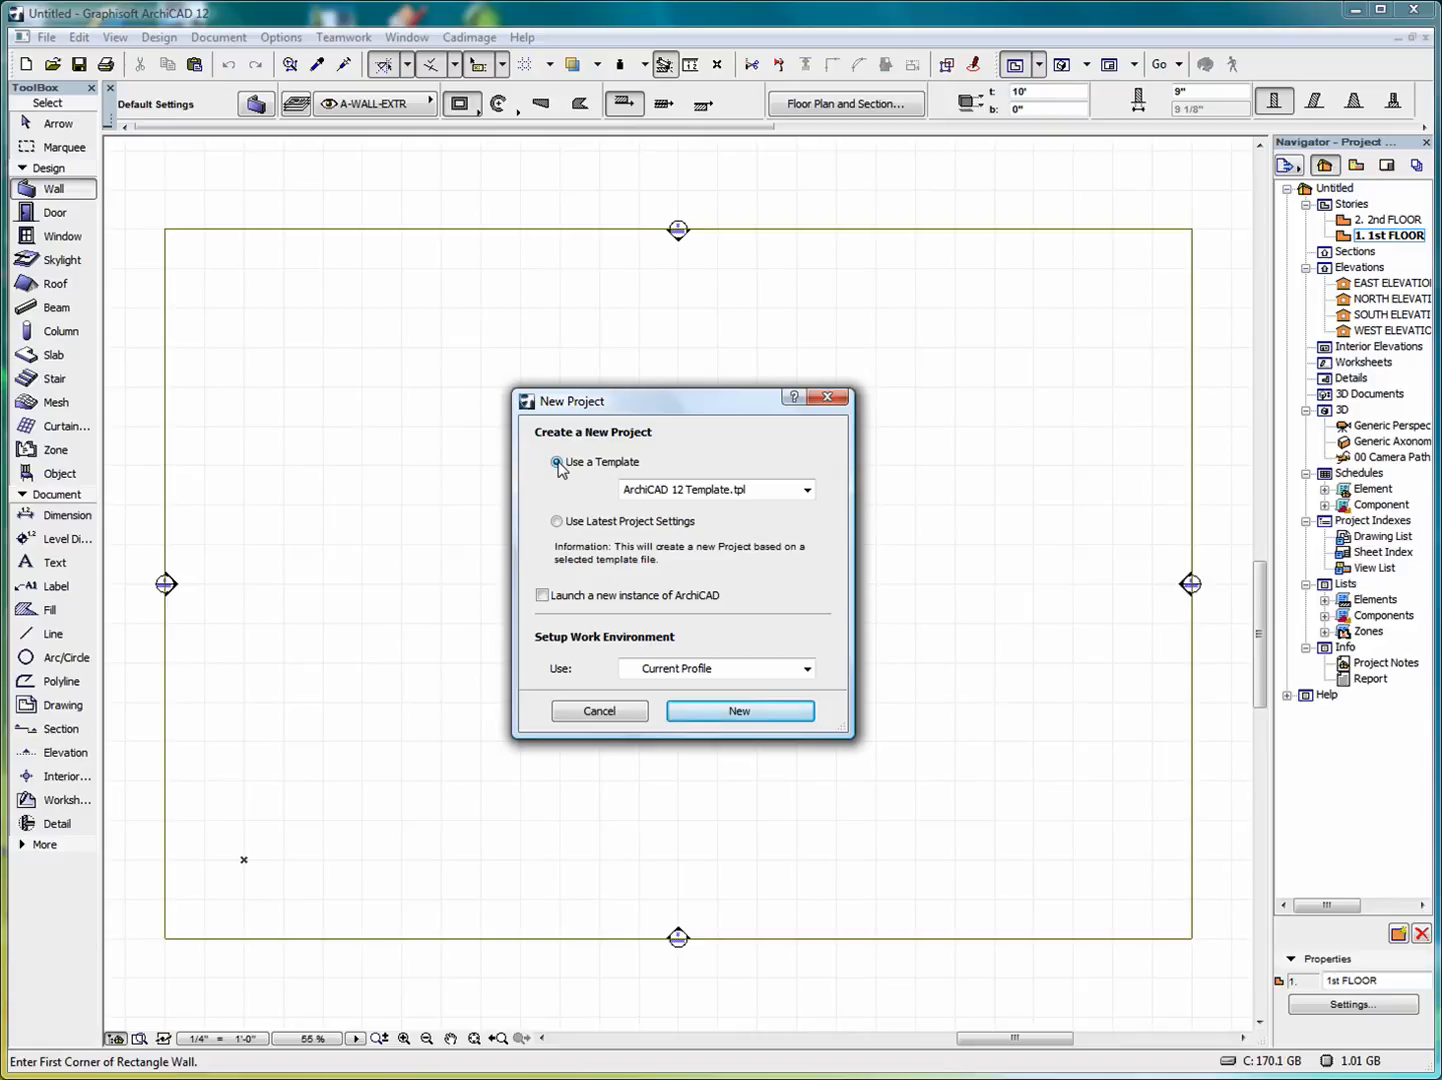
pyautogui.click(807, 490)
pyautogui.click(808, 492)
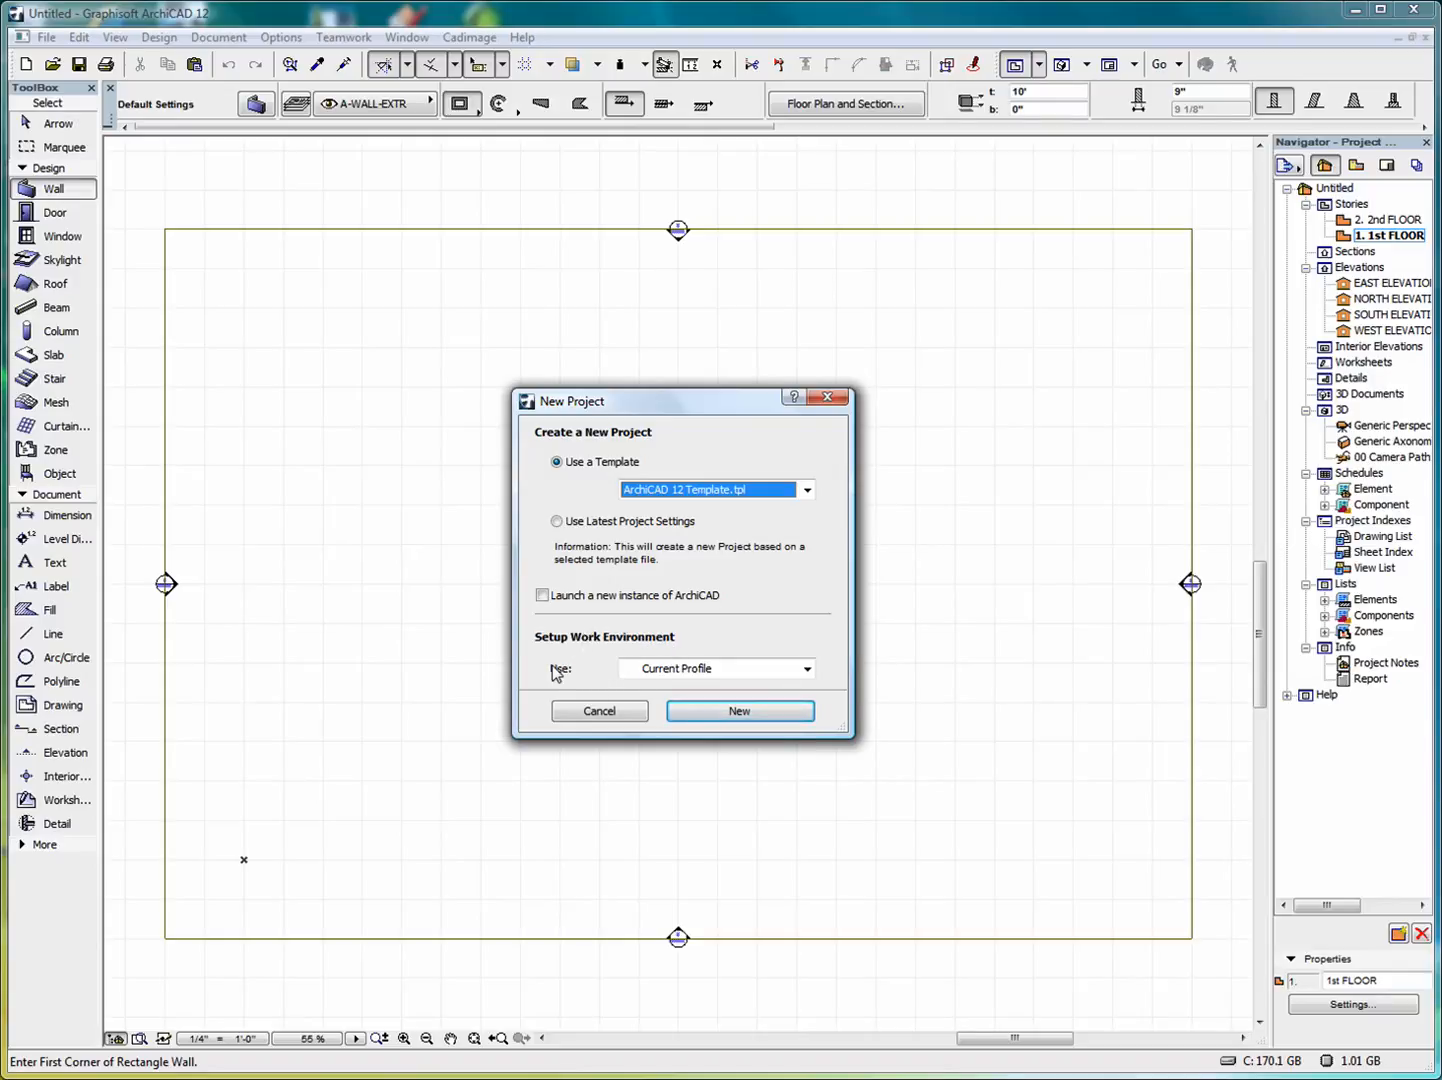
pyautogui.click(807, 669)
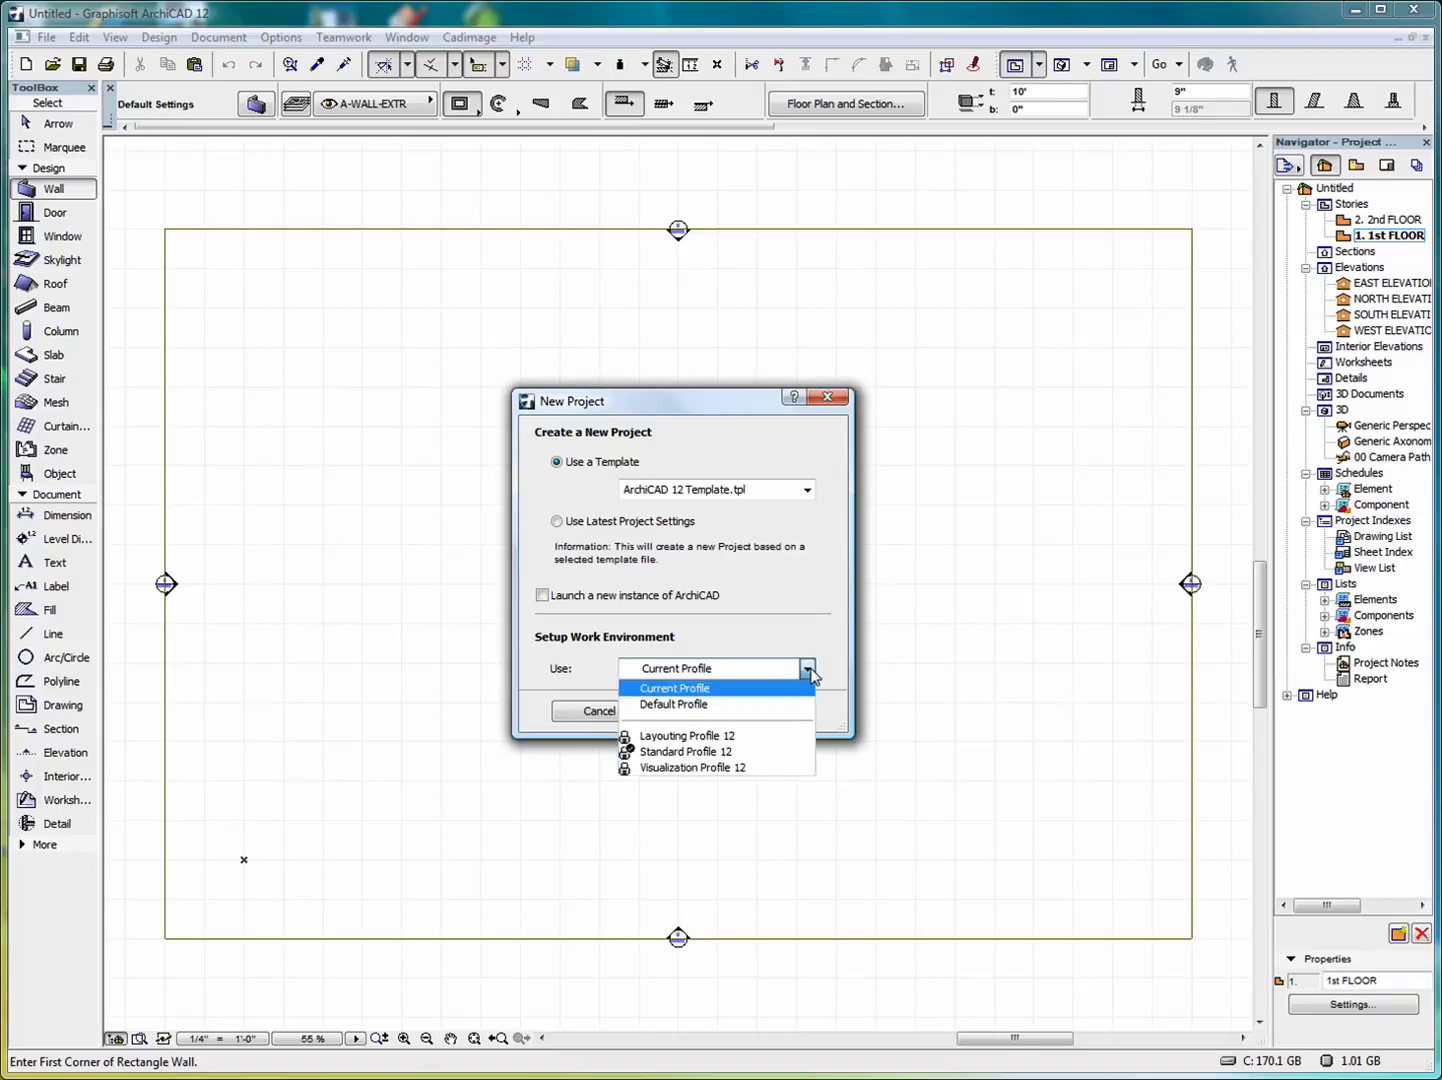
pyautogui.click(698, 757)
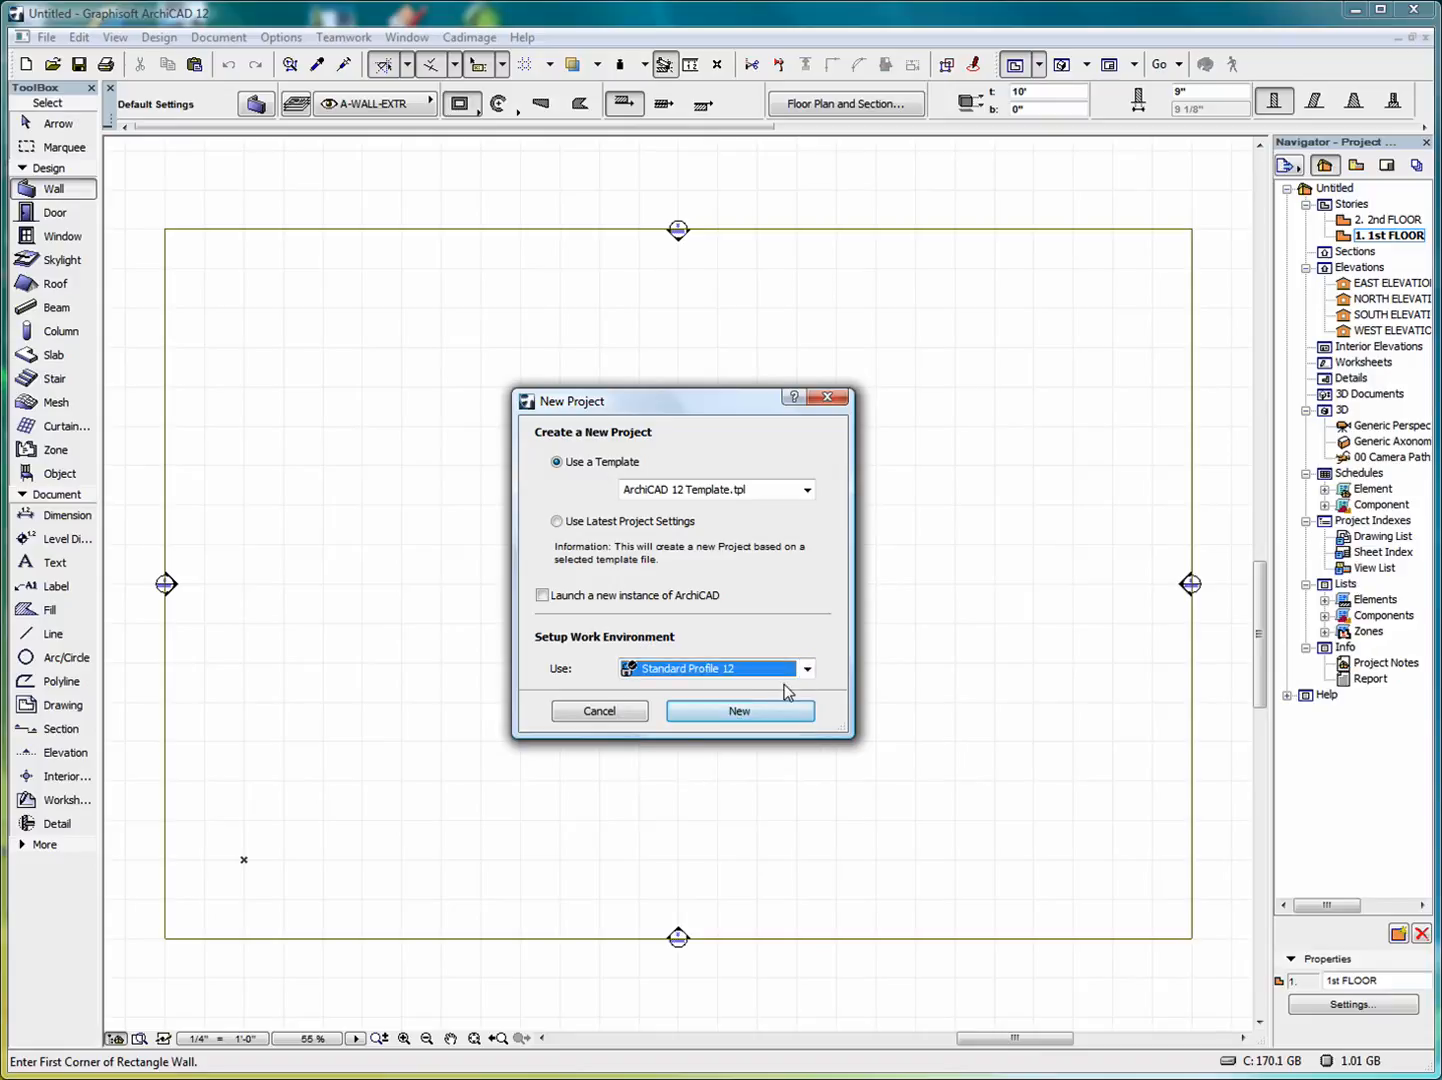
pyautogui.click(757, 715)
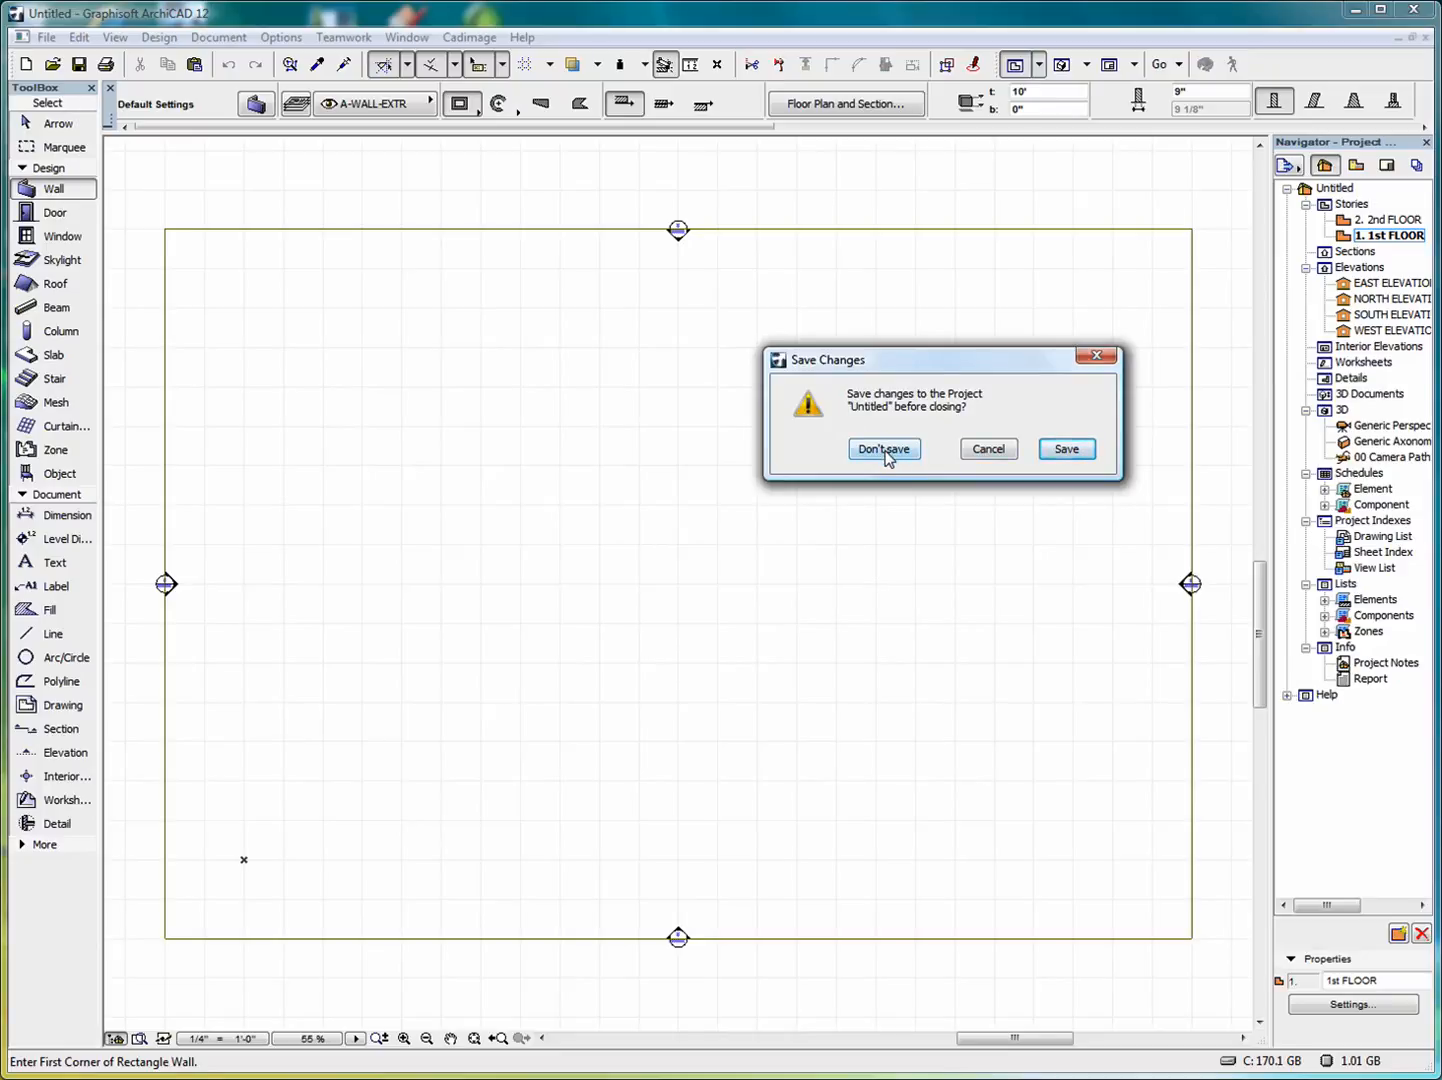
pyautogui.click(884, 450)
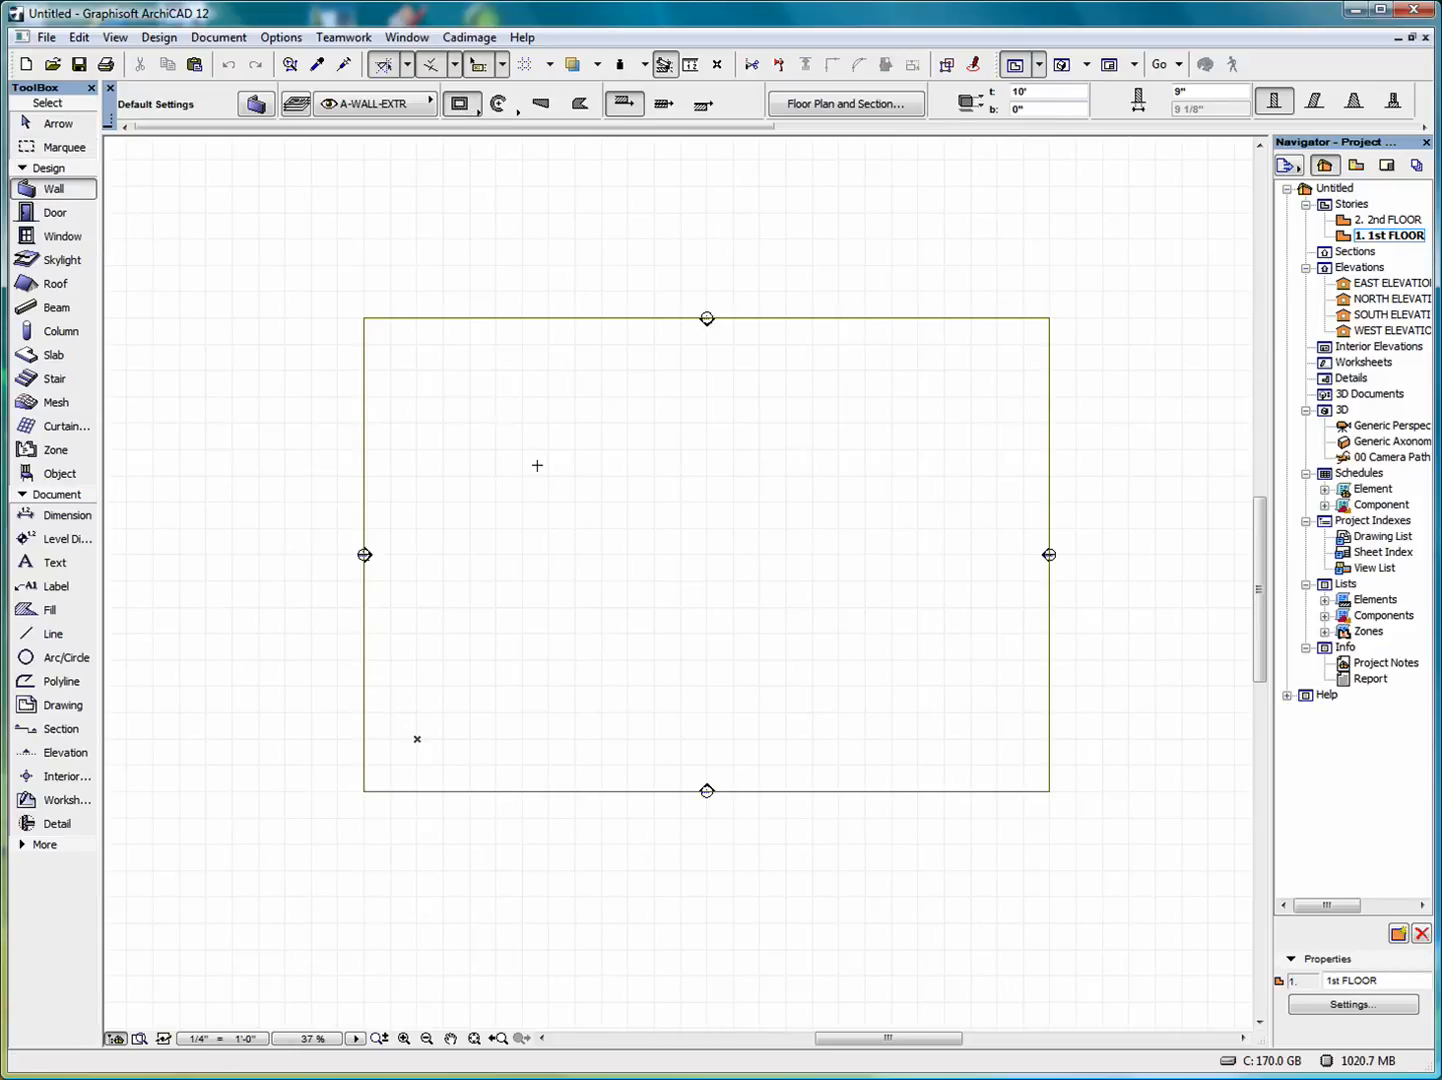
# Draw a closed rectangle of exterior walls on the 1st floor plan, inside the four elevation markers.
pyautogui.click(504, 427)
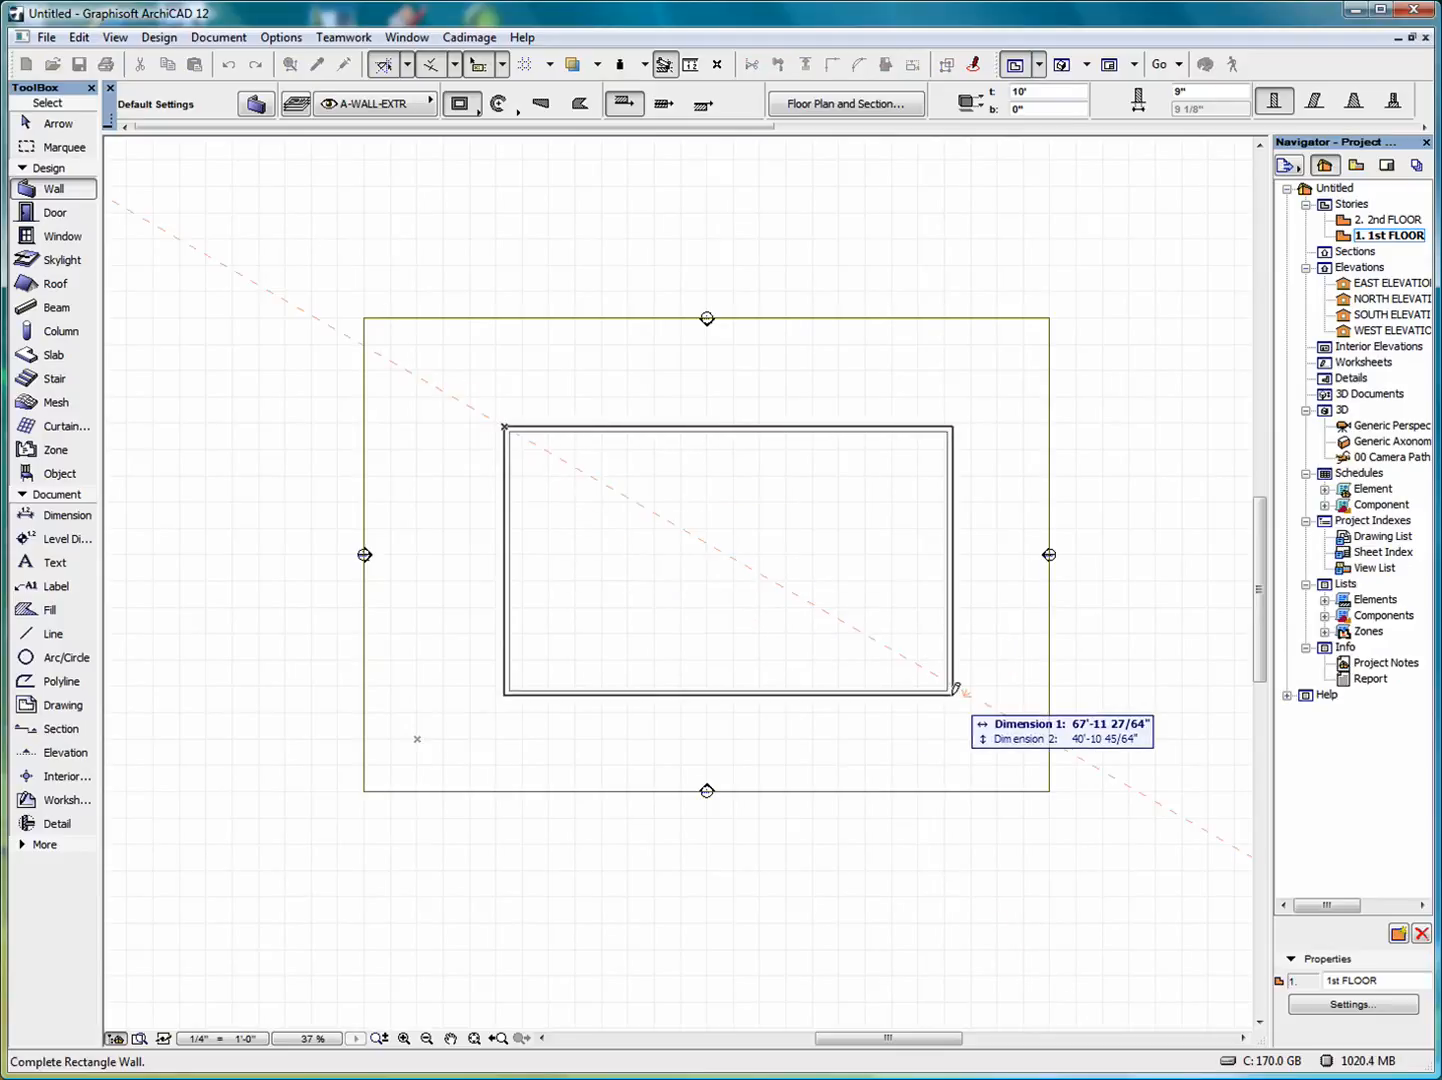
pyautogui.click(914, 659)
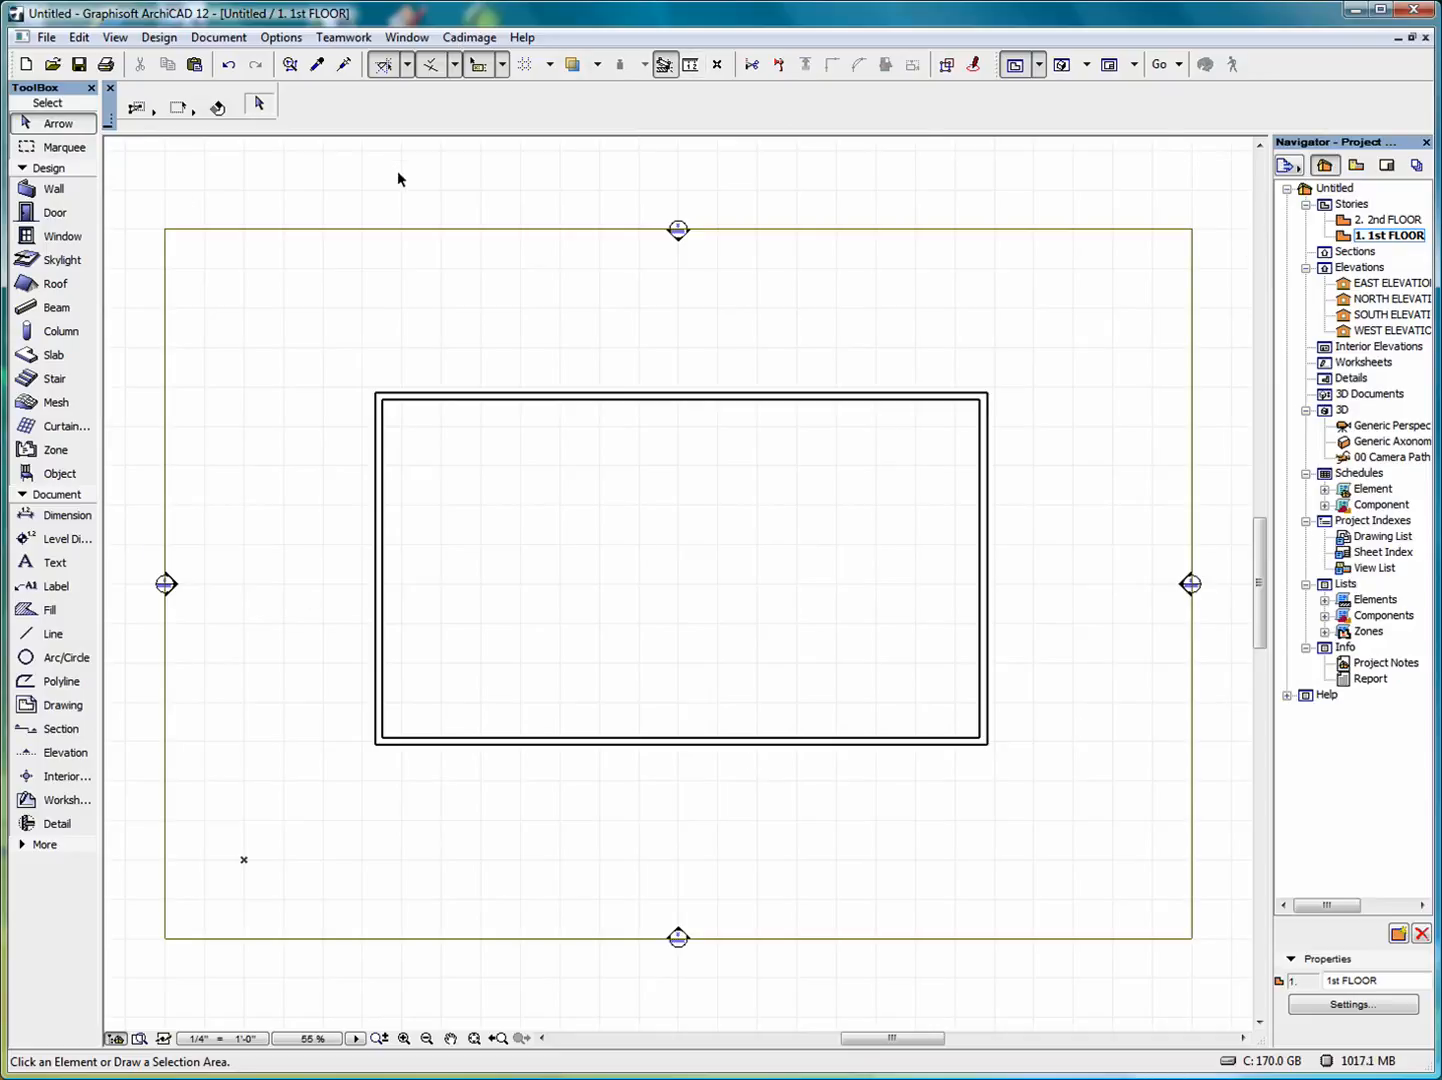
# Show the Quick Layers palette and move it off the walls to the upper corner of the floor plan near the Navigator.
pyautogui.click(405, 40)
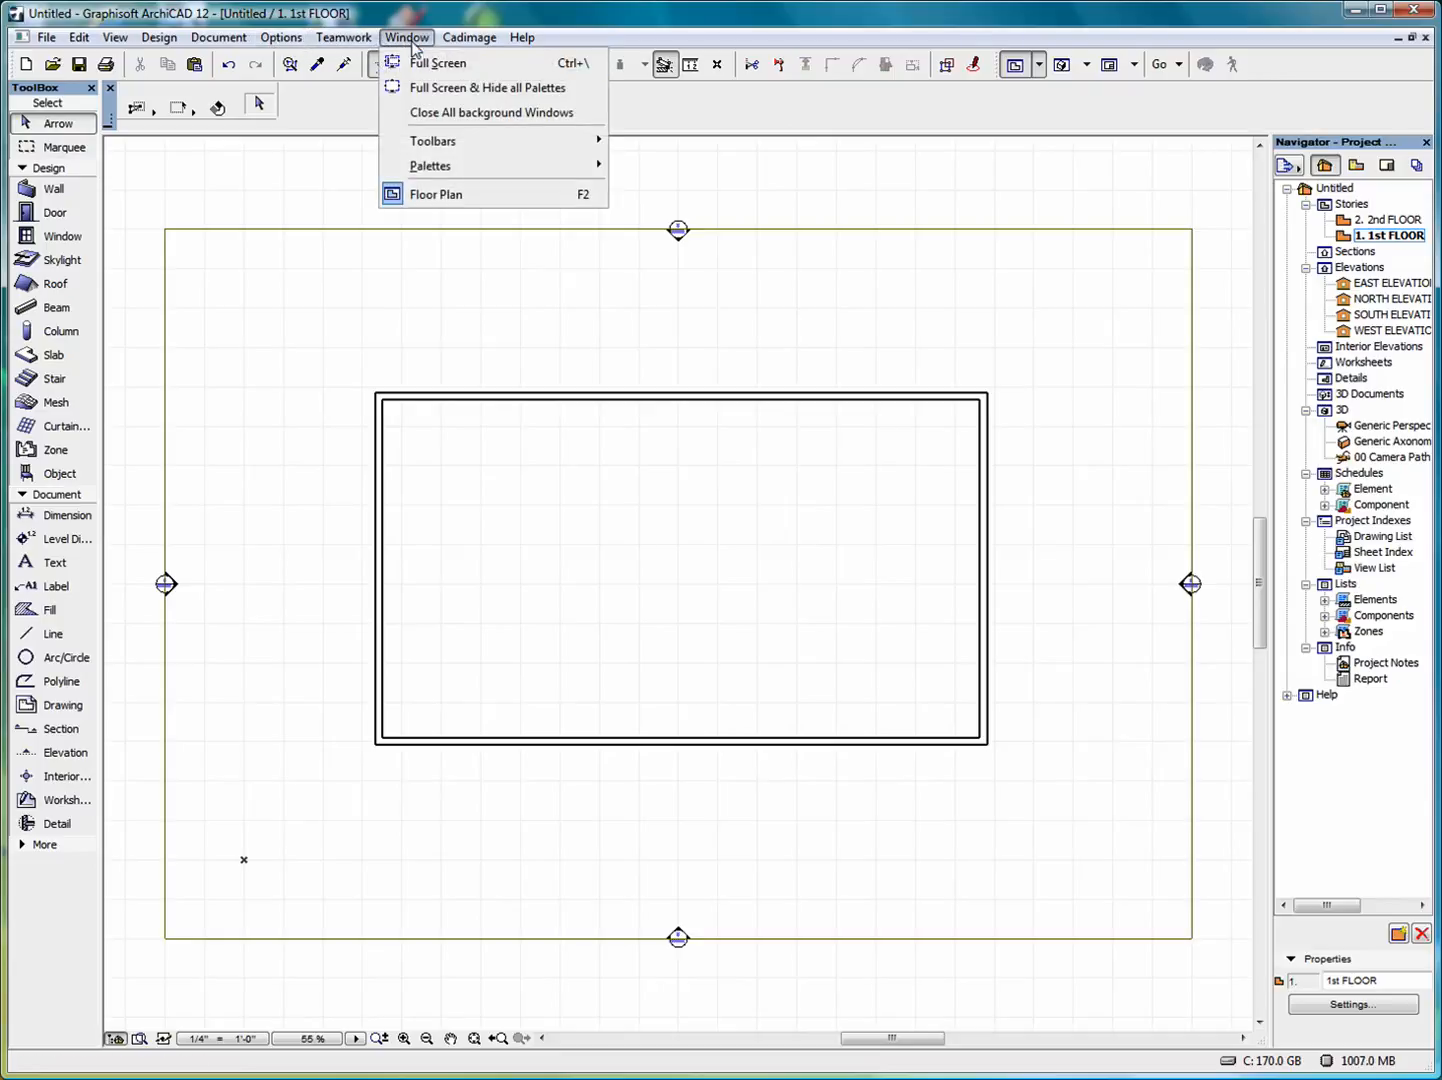
pyautogui.moveTo(455, 170)
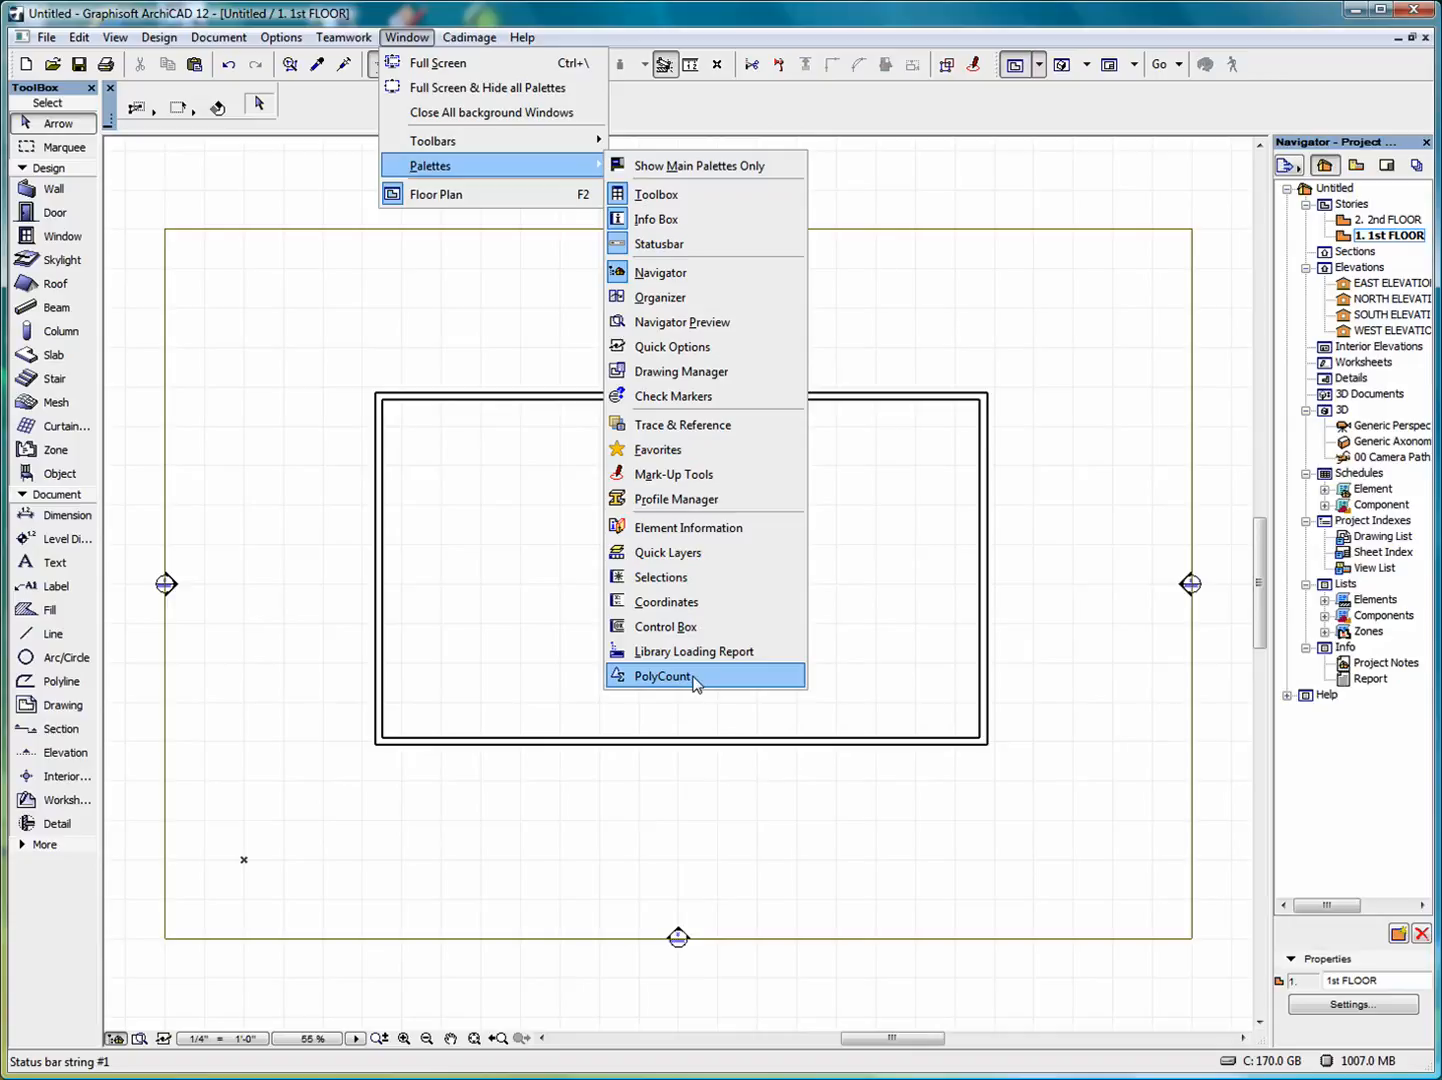
pyautogui.click(670, 554)
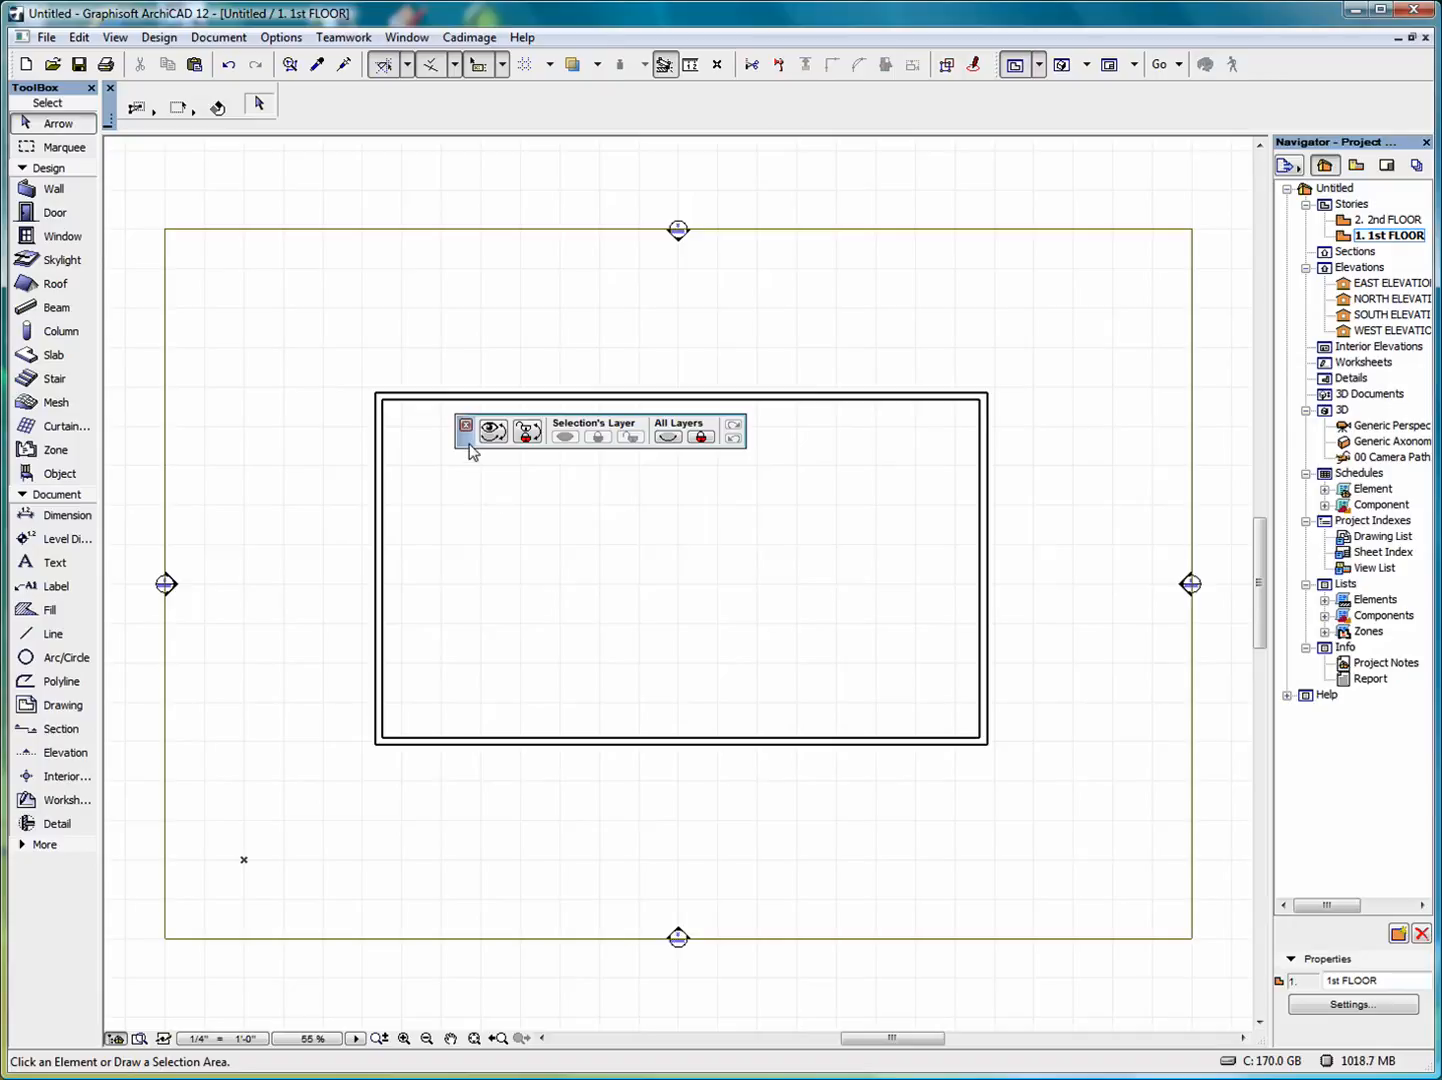
pyautogui.moveTo(463, 444); pyautogui.dragTo(965, 174)
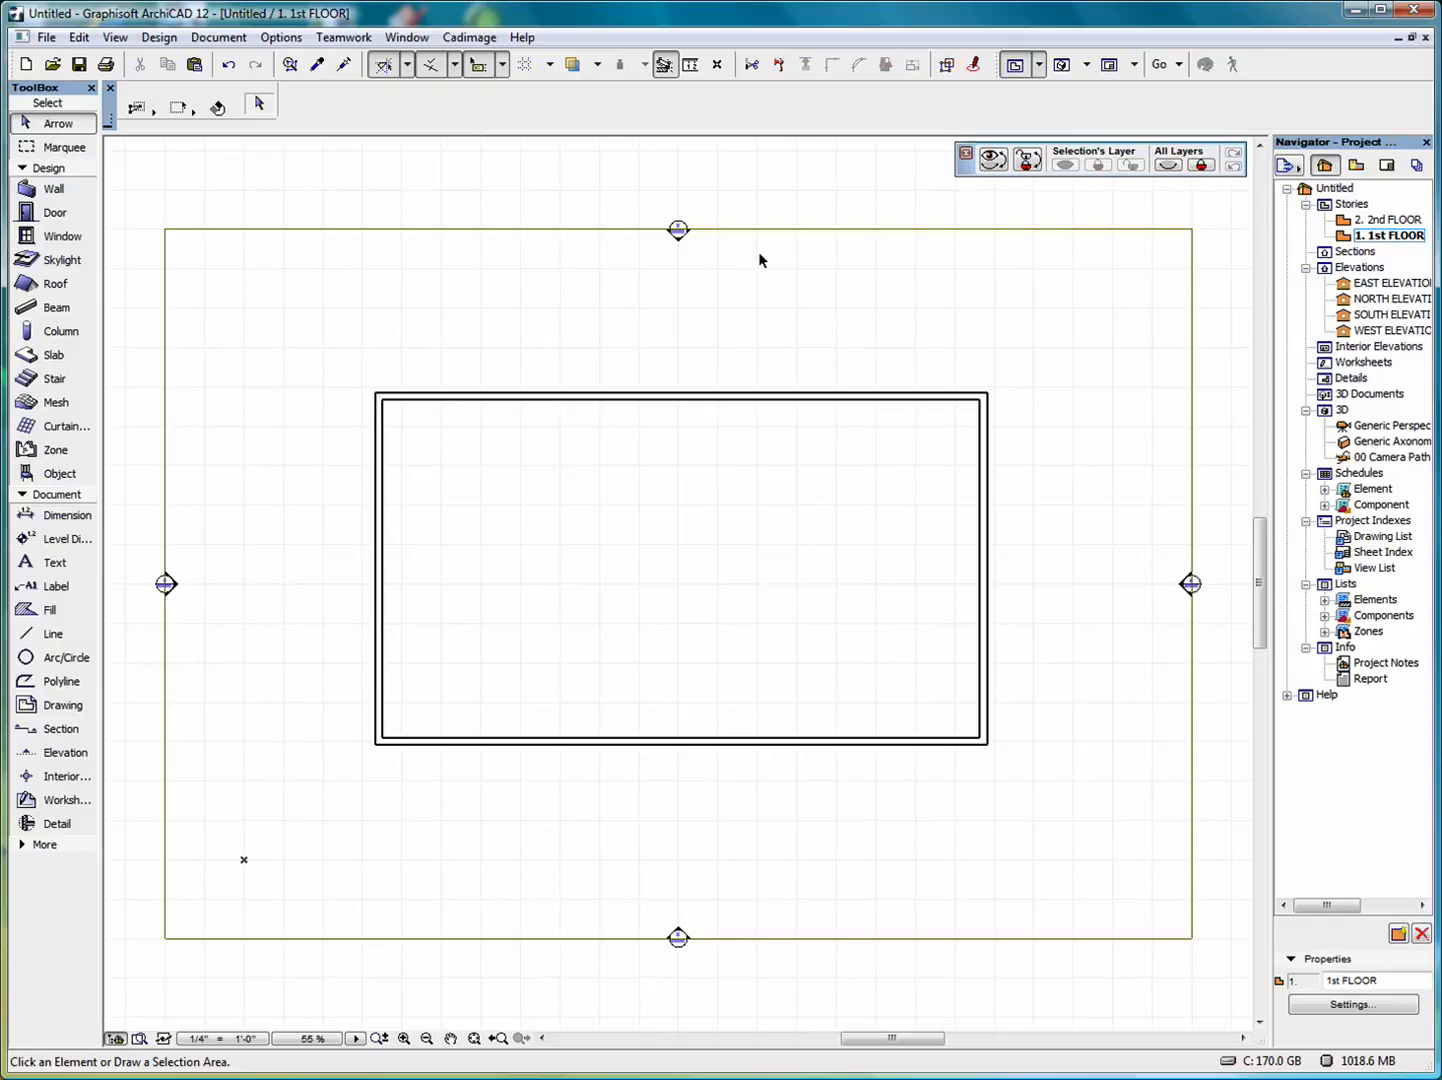
# Show the Control Box and Coordinates palettes and dock both side by side beneath the drawing area.
pyautogui.click(406, 38)
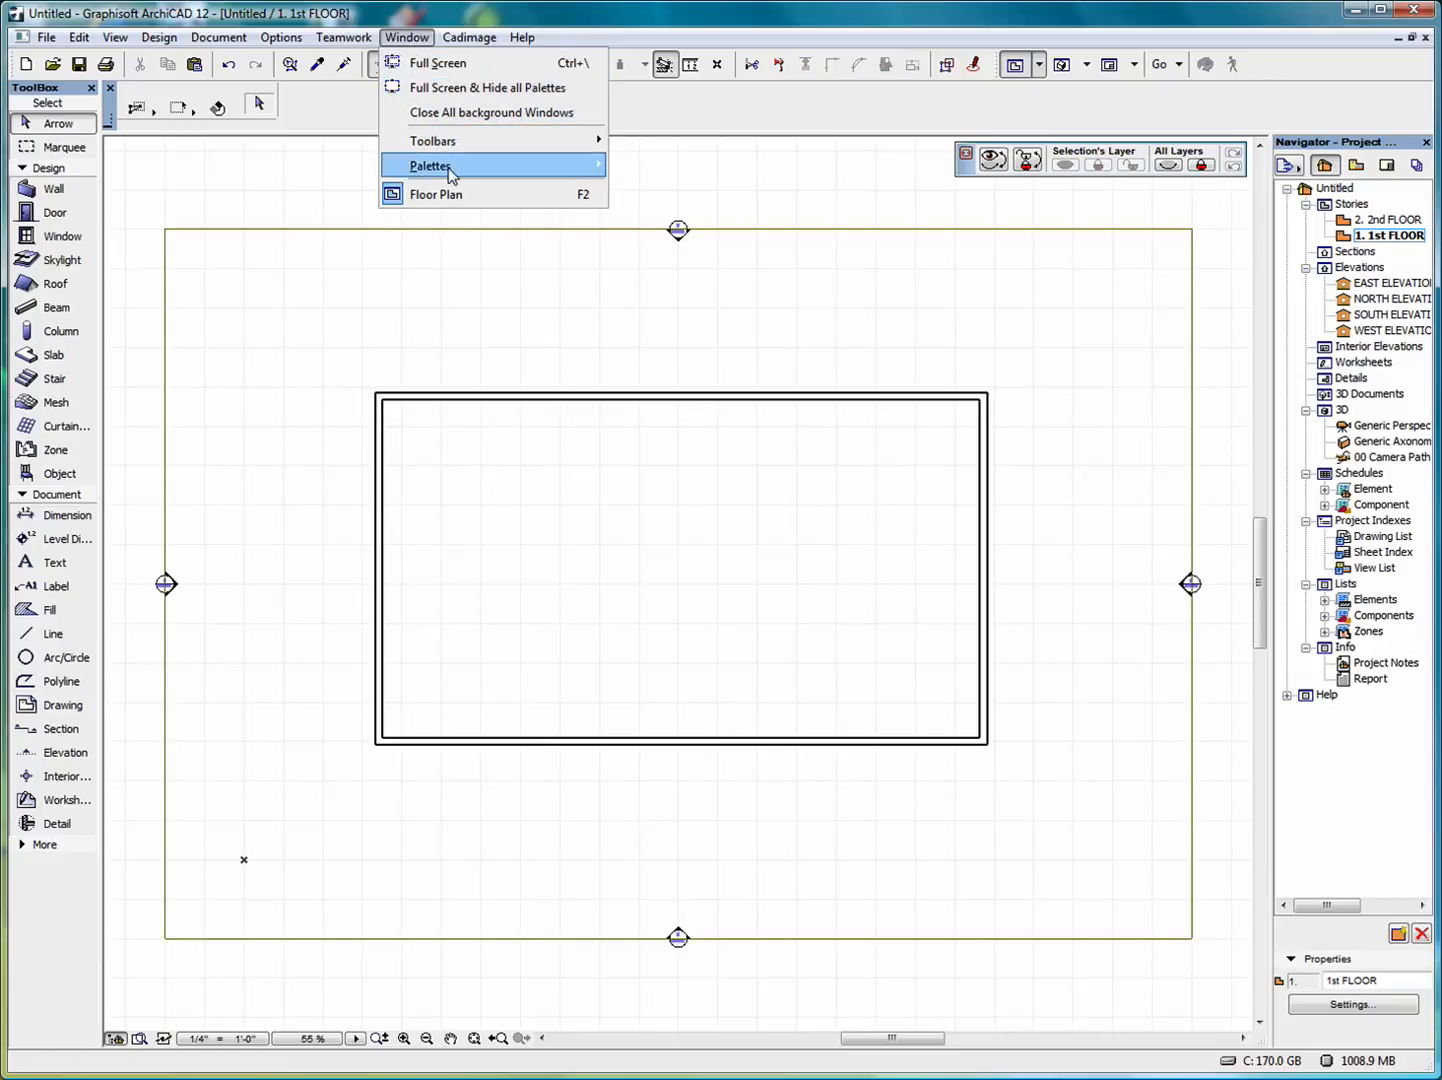
pyautogui.moveTo(451, 168)
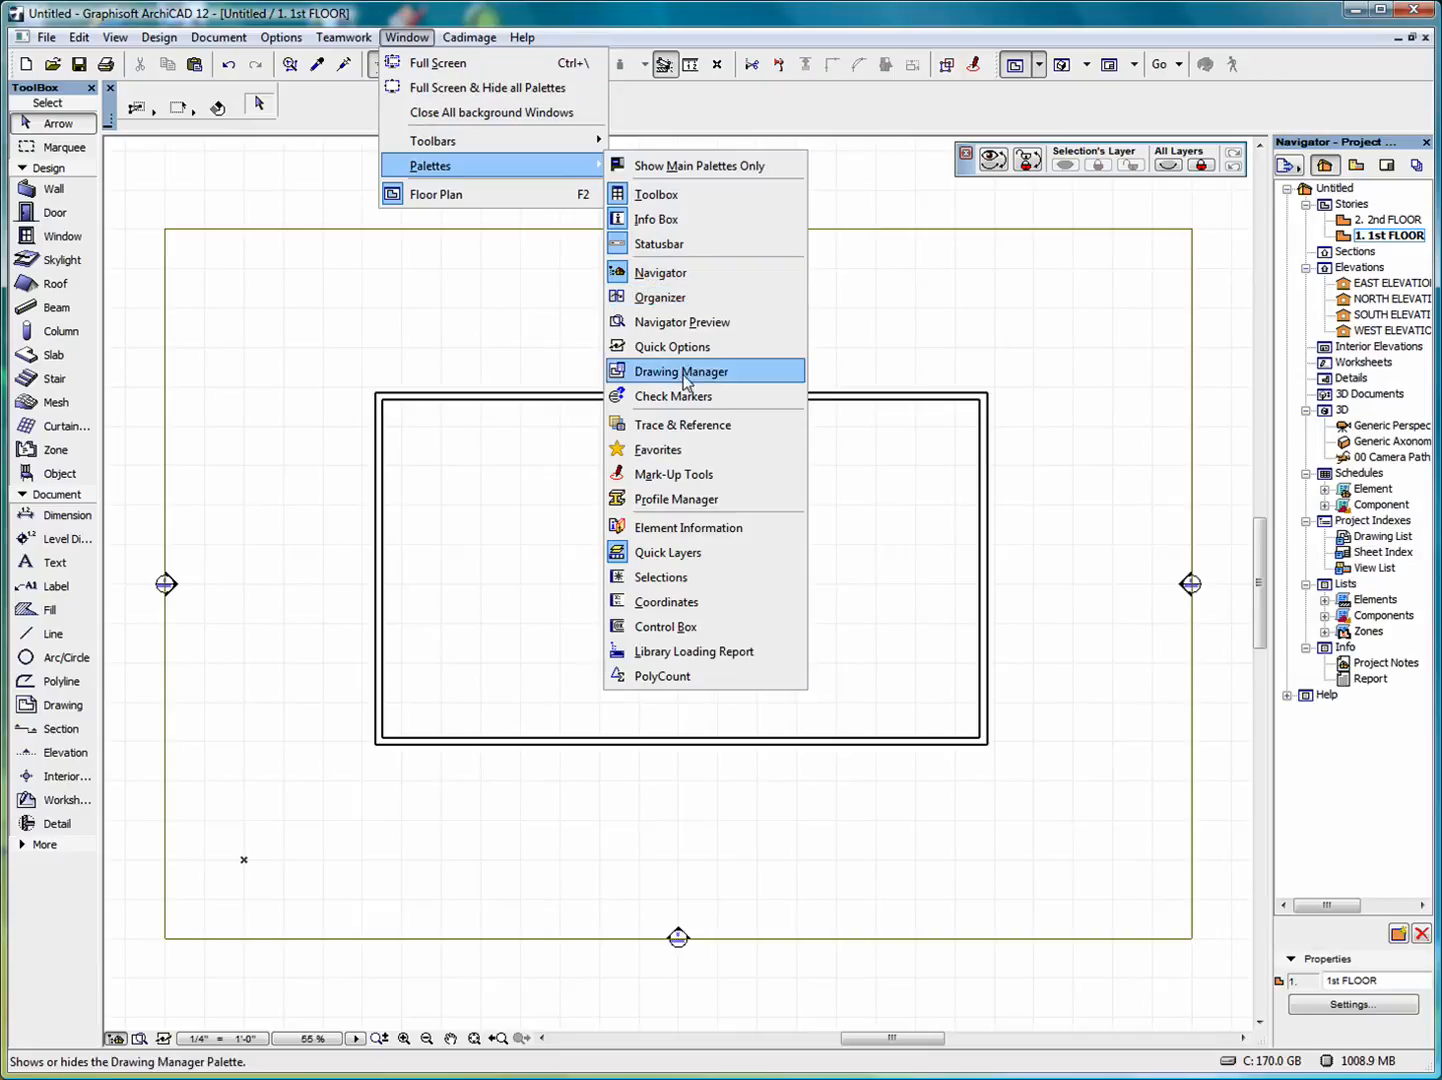
pyautogui.click(660, 629)
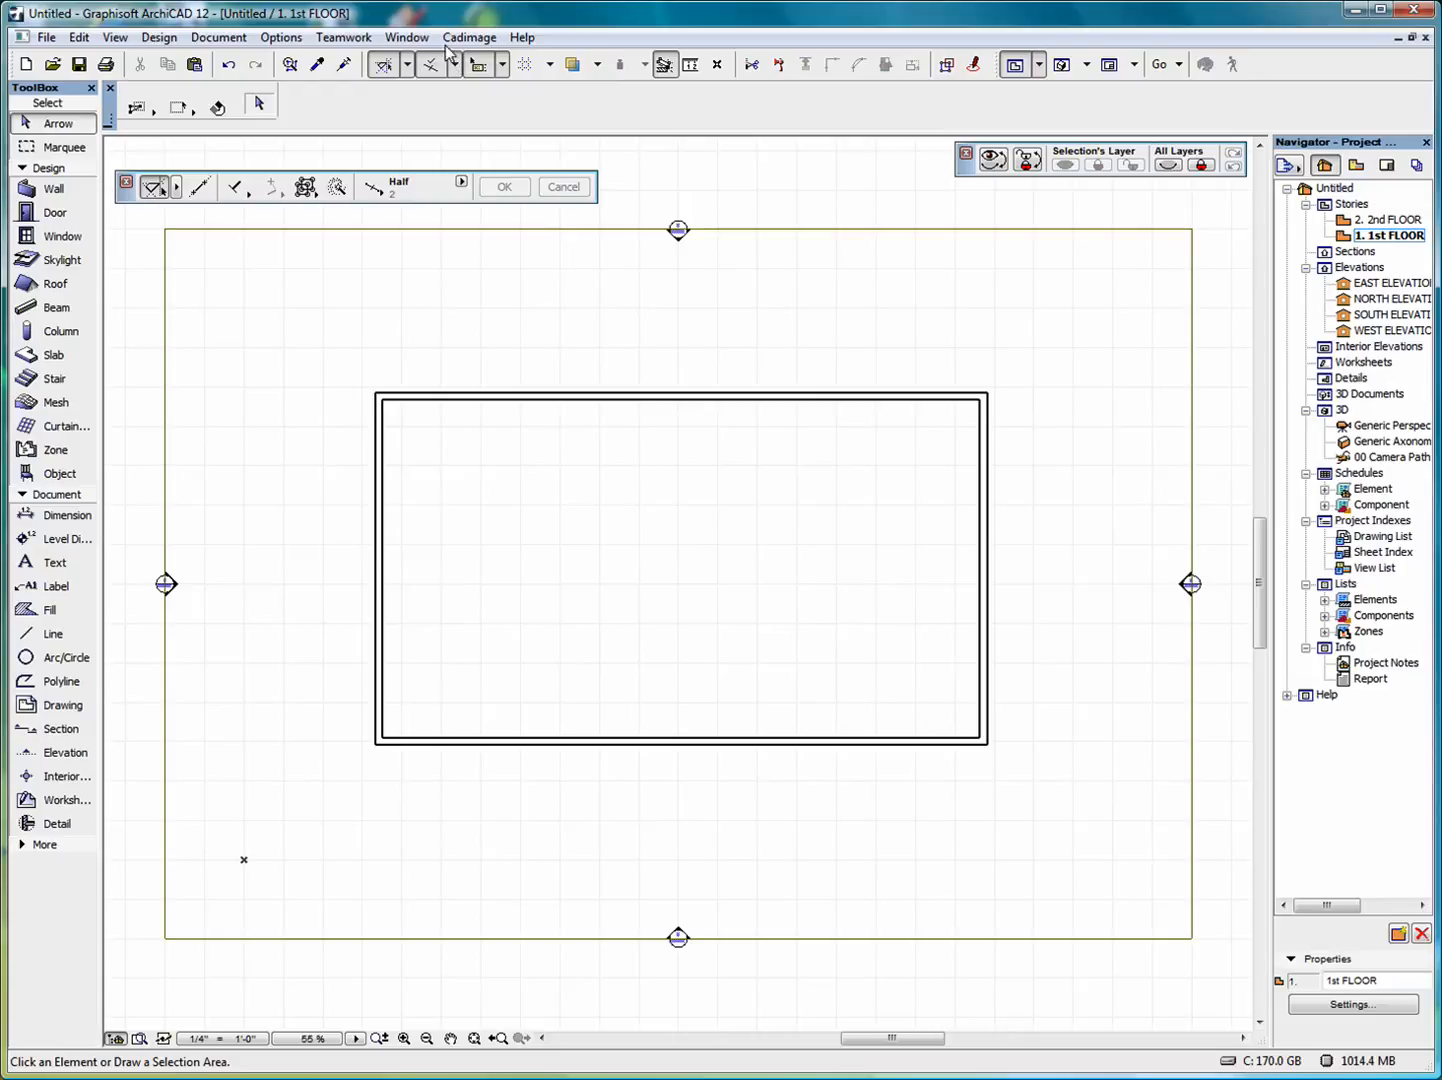
pyautogui.click(406, 37)
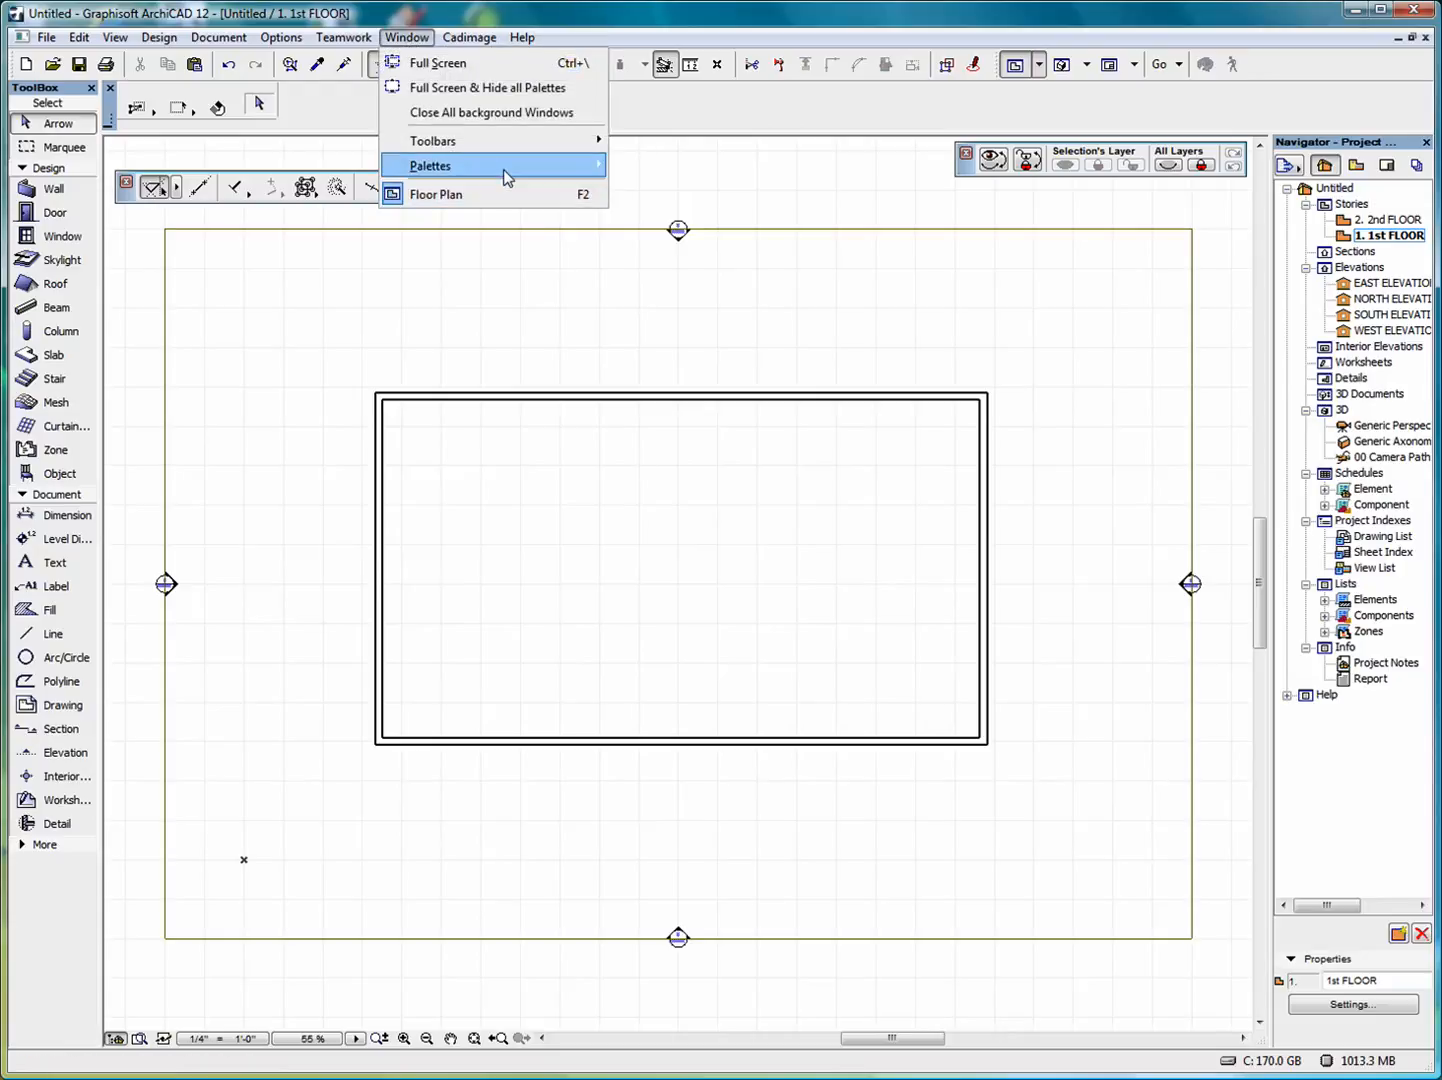
pyautogui.moveTo(502, 169)
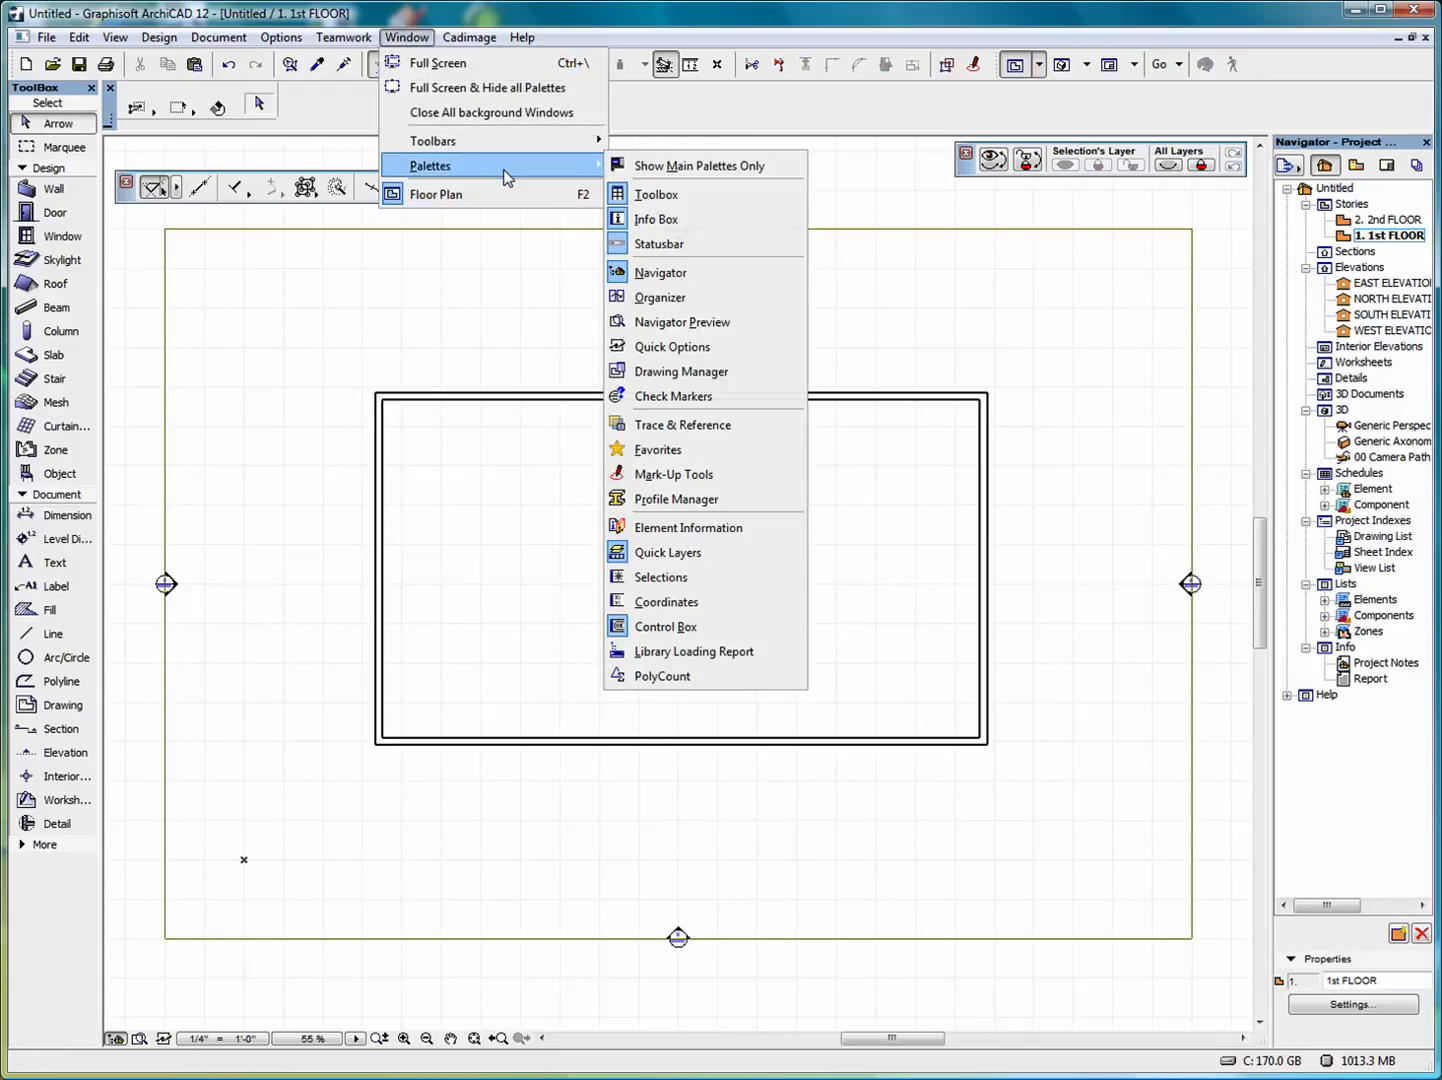
pyautogui.click(685, 604)
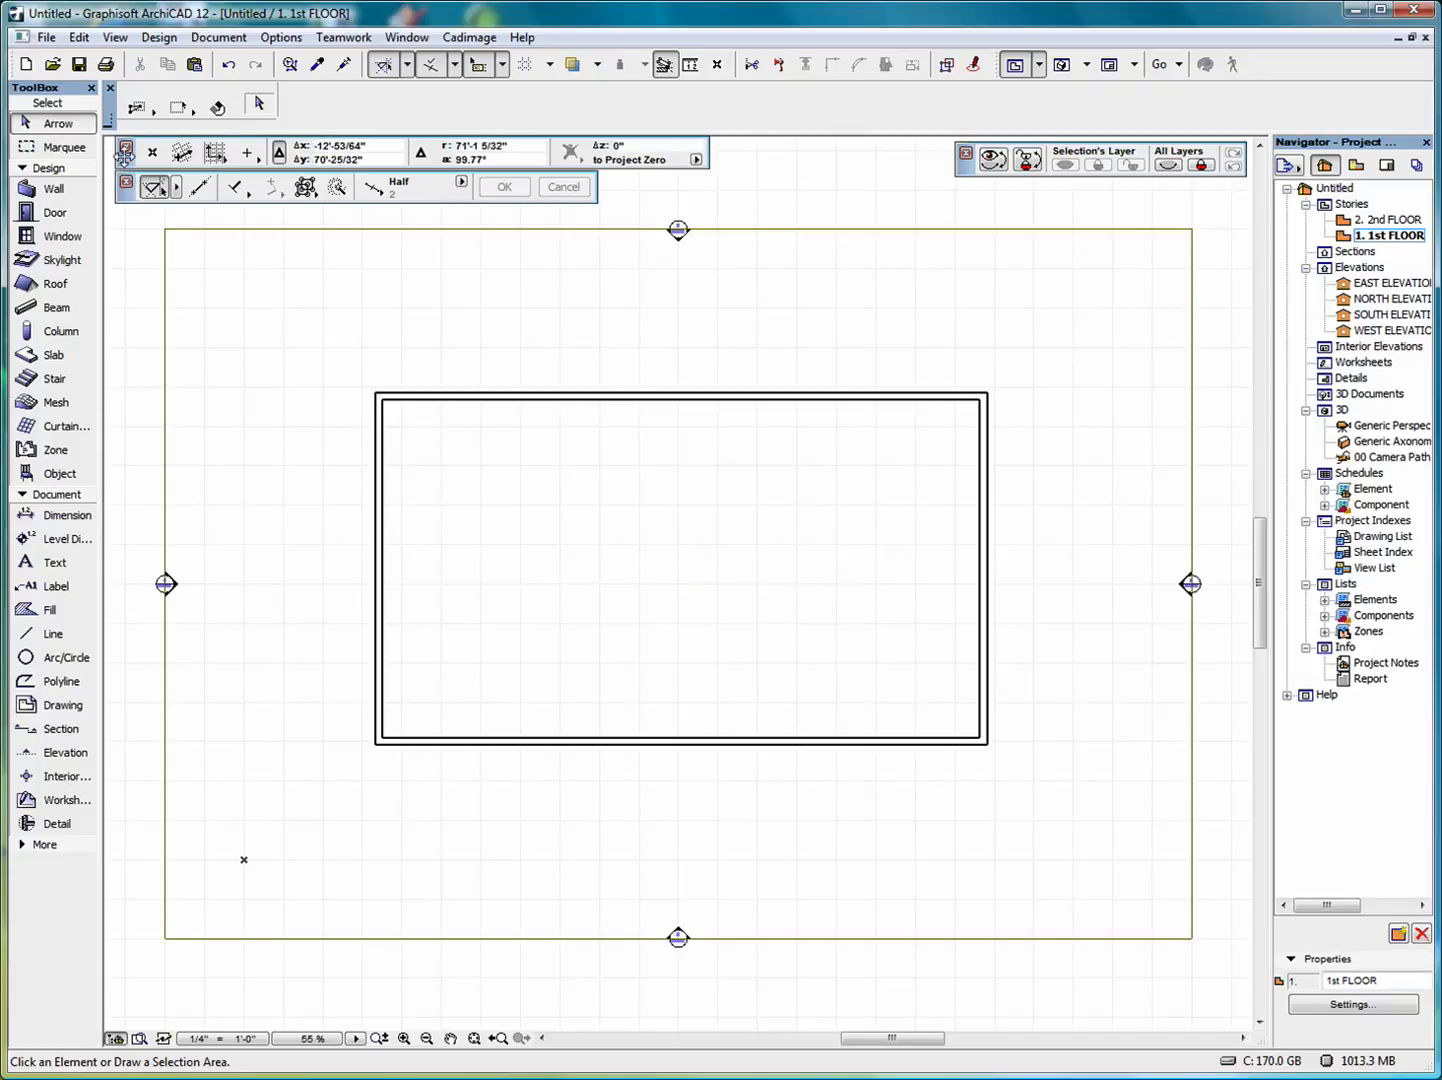
pyautogui.moveTo(124, 155); pyautogui.dragTo(8, 1043)
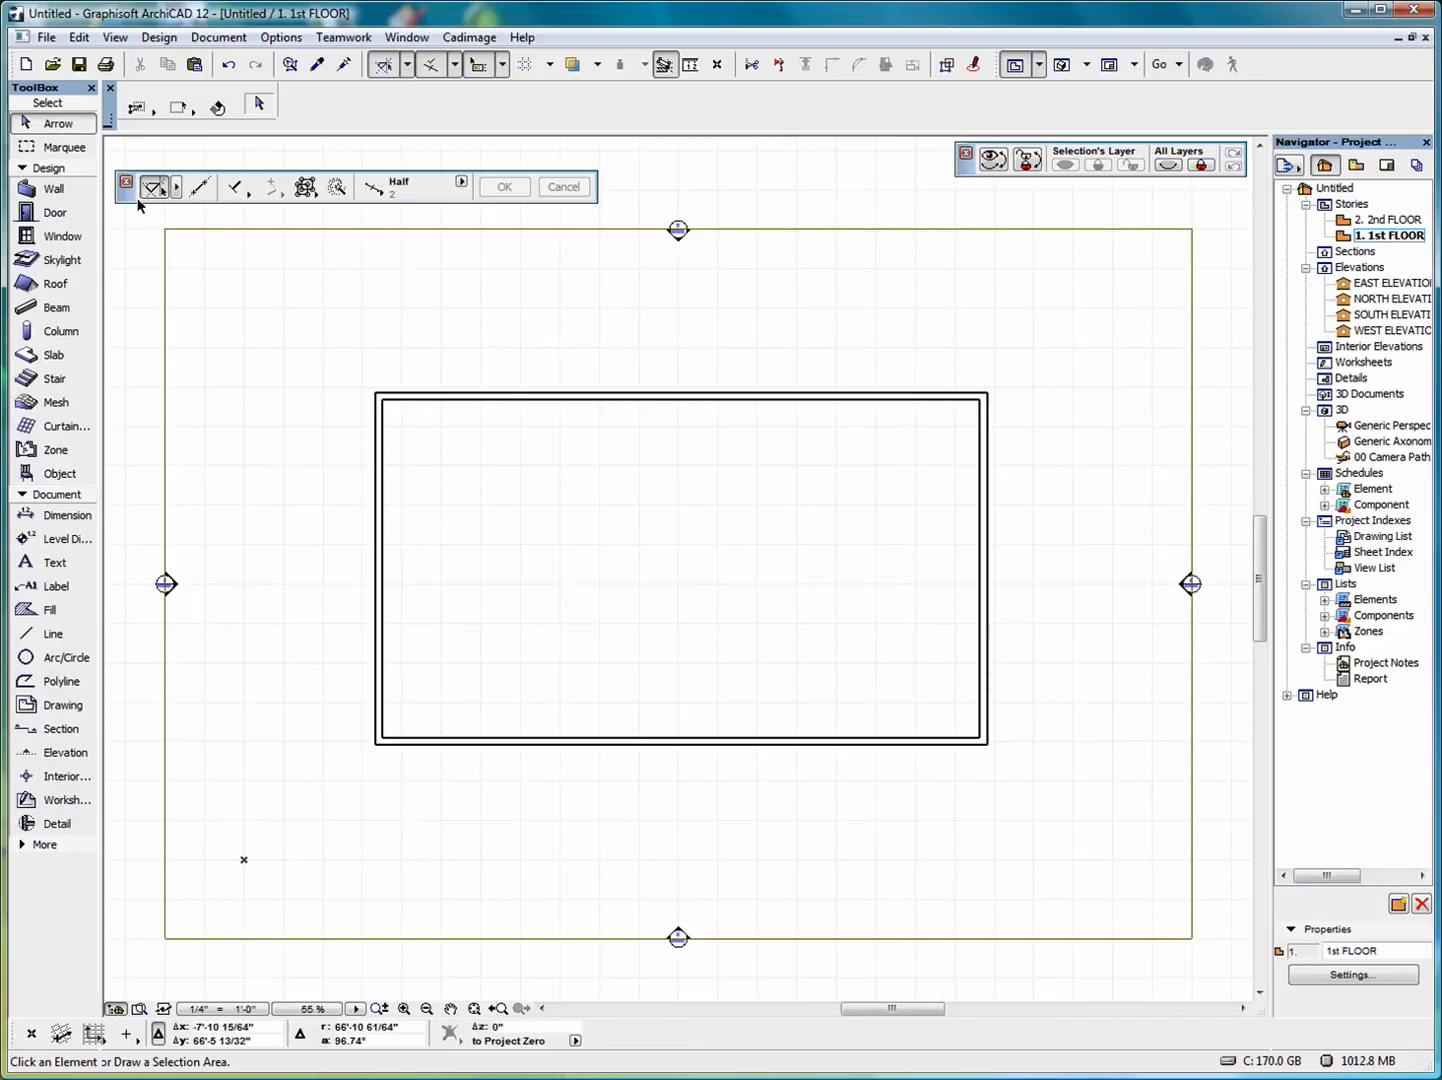
pyautogui.moveTo(125, 195); pyautogui.dragTo(703, 1028)
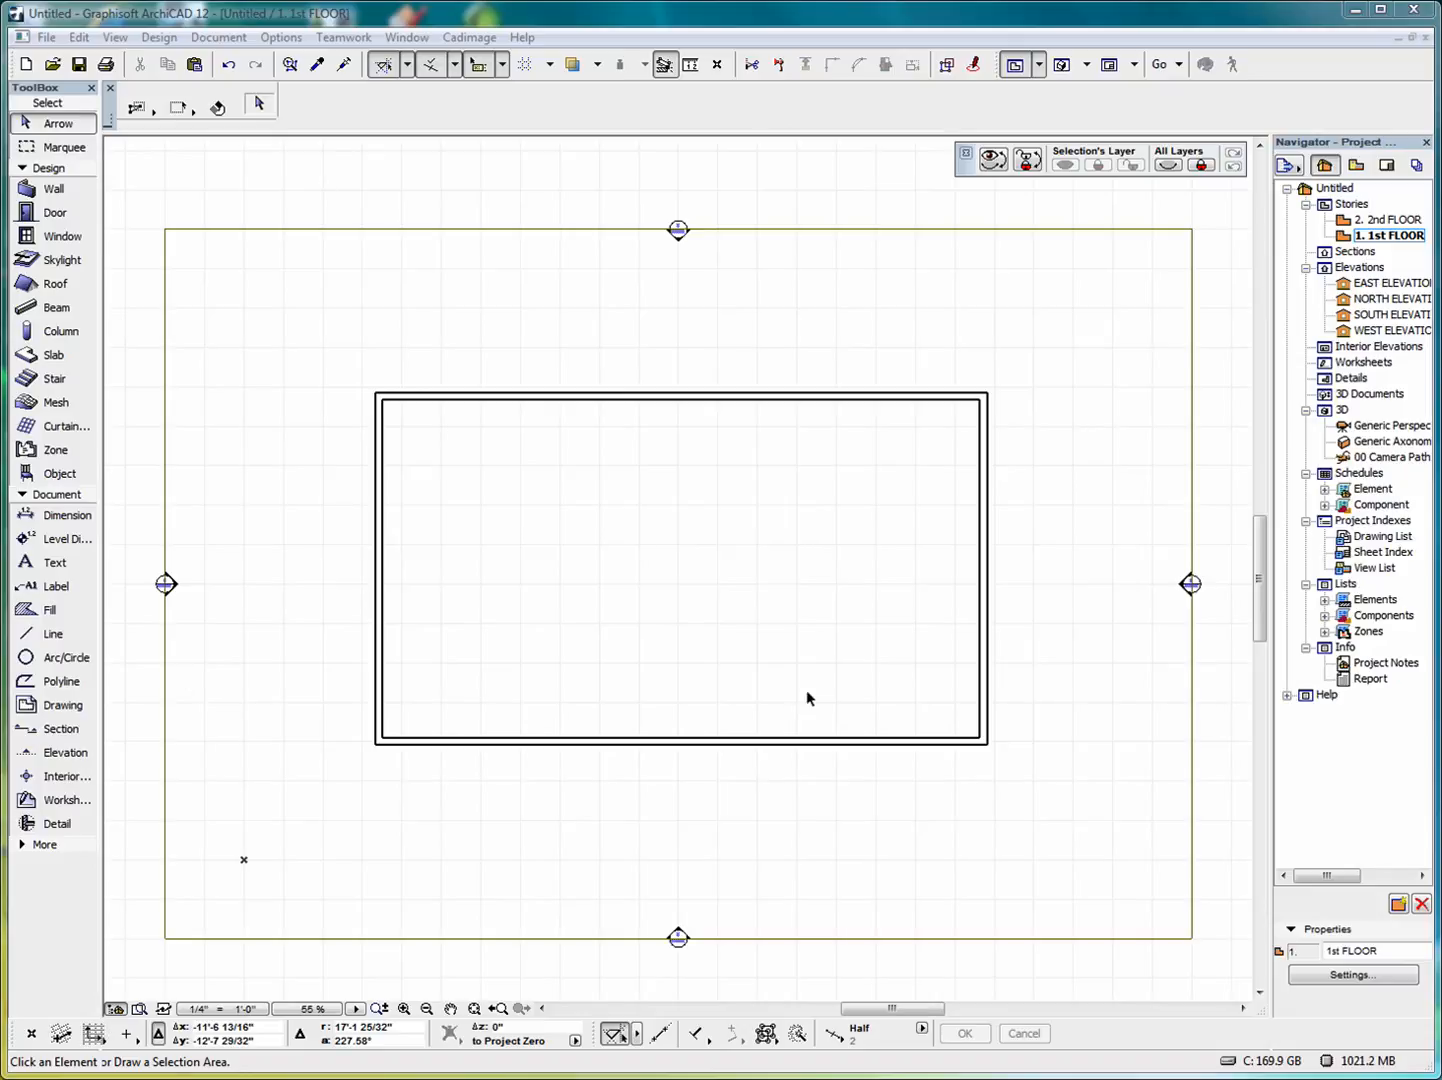
# Examine the elevation marker east of the walls up close, and fit the whole floor plan back into view.
pyautogui.scroll(2, 1227, 586)
pyautogui.scroll(3, 1227, 588)
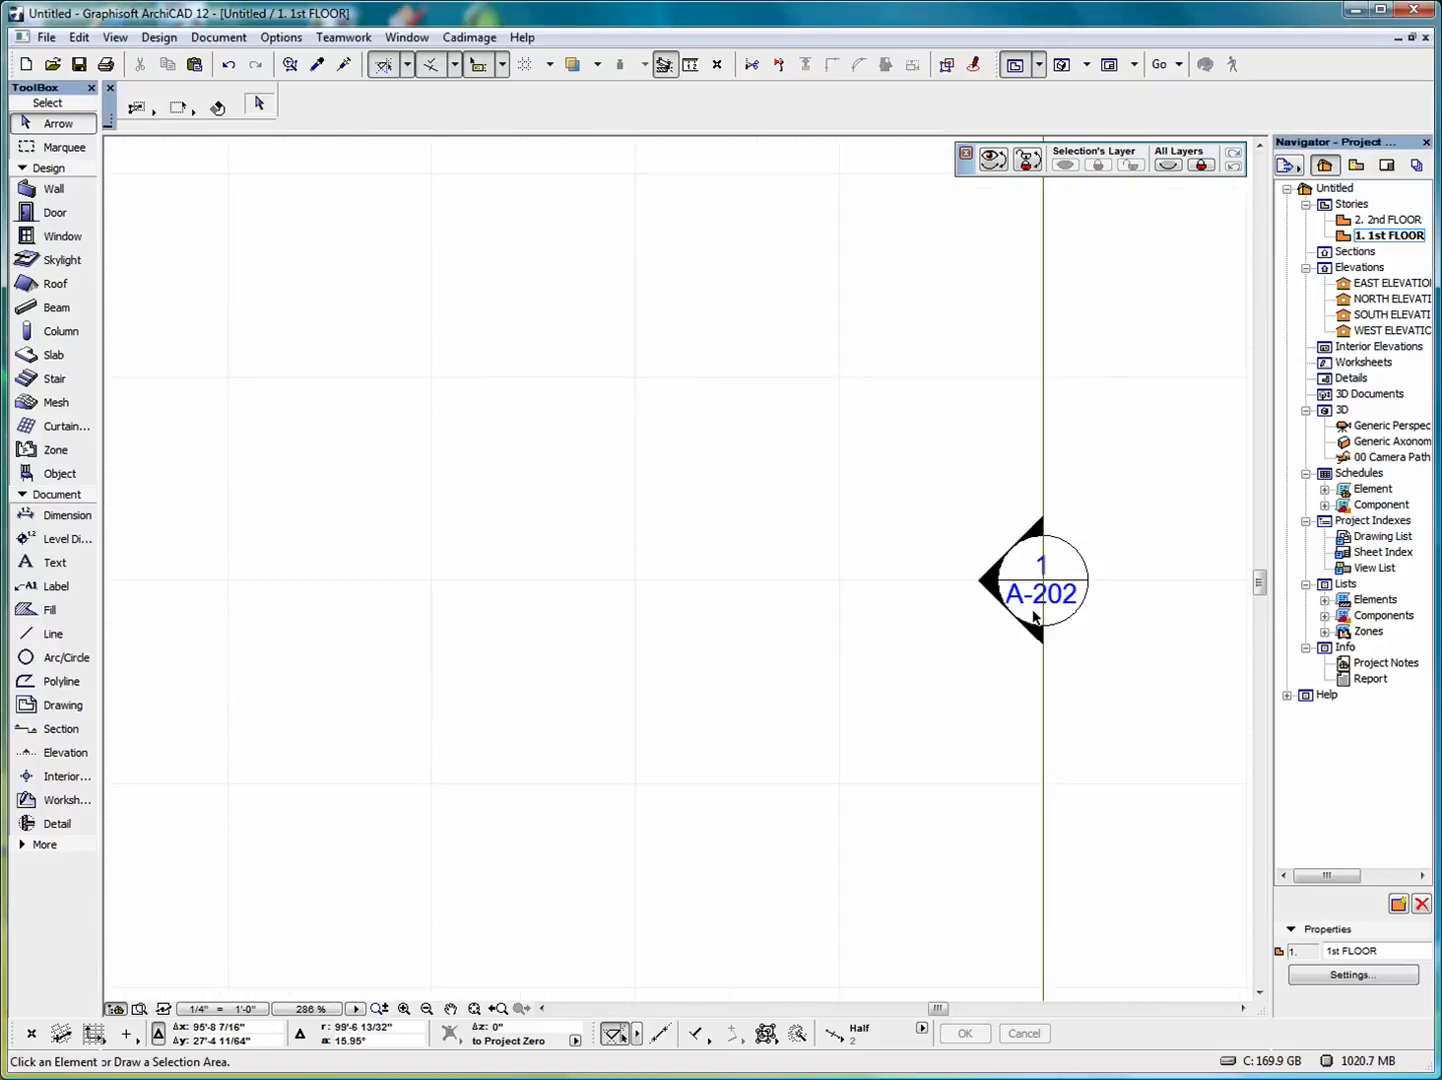
pyautogui.scroll(-4, 1045, 605)
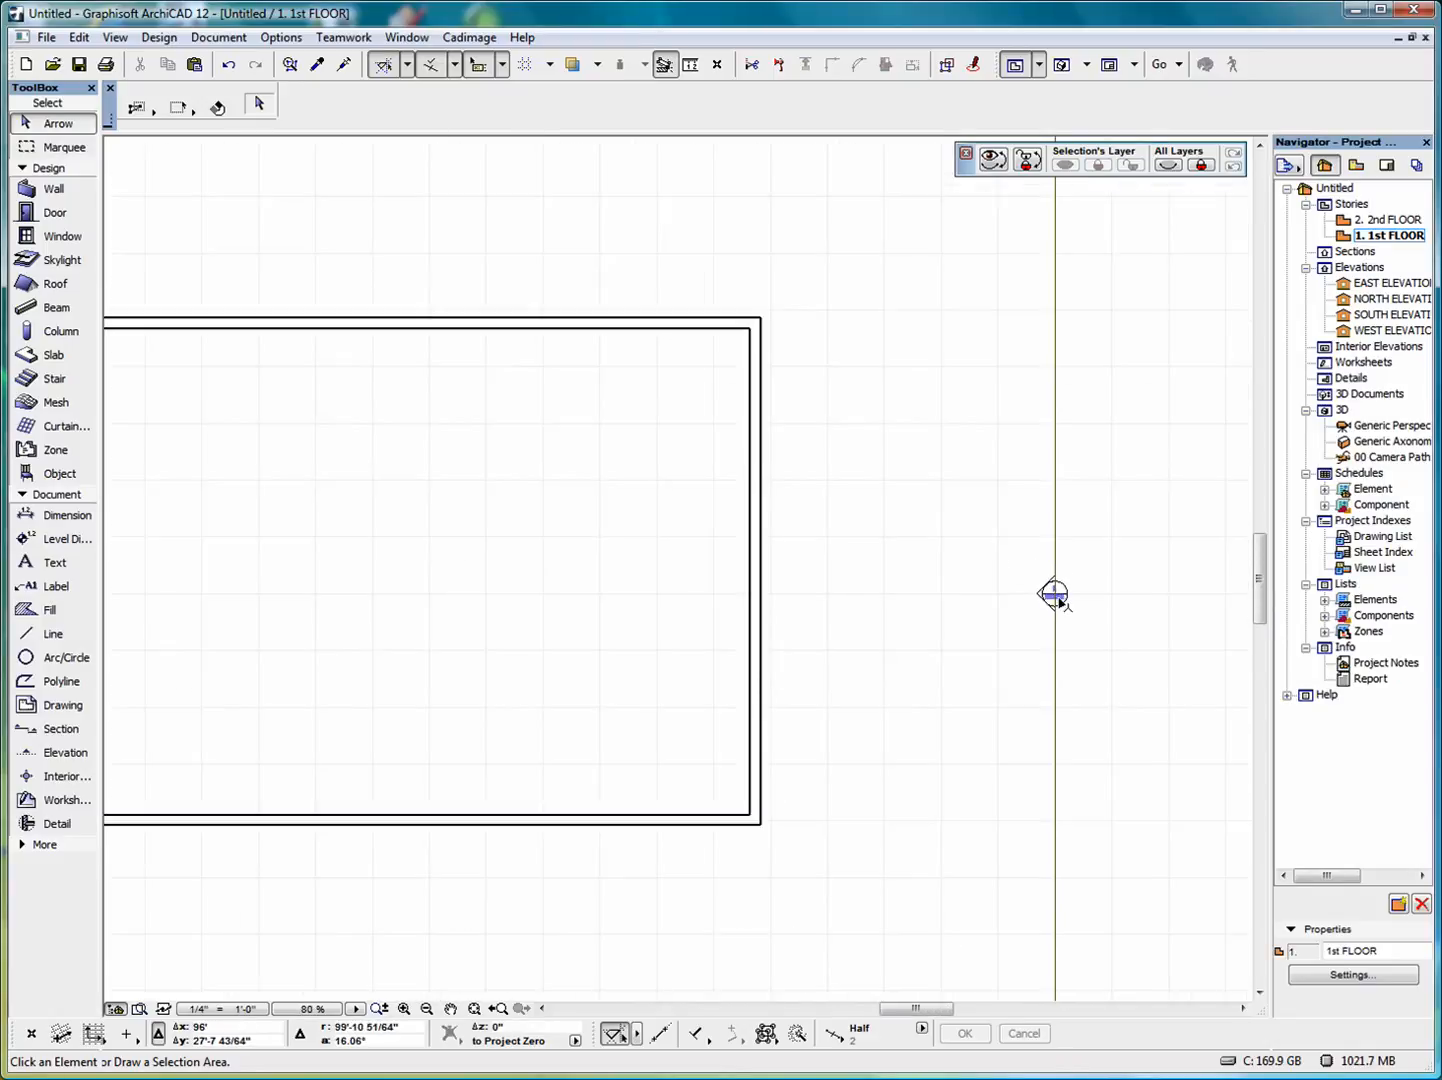
pyautogui.click(475, 1009)
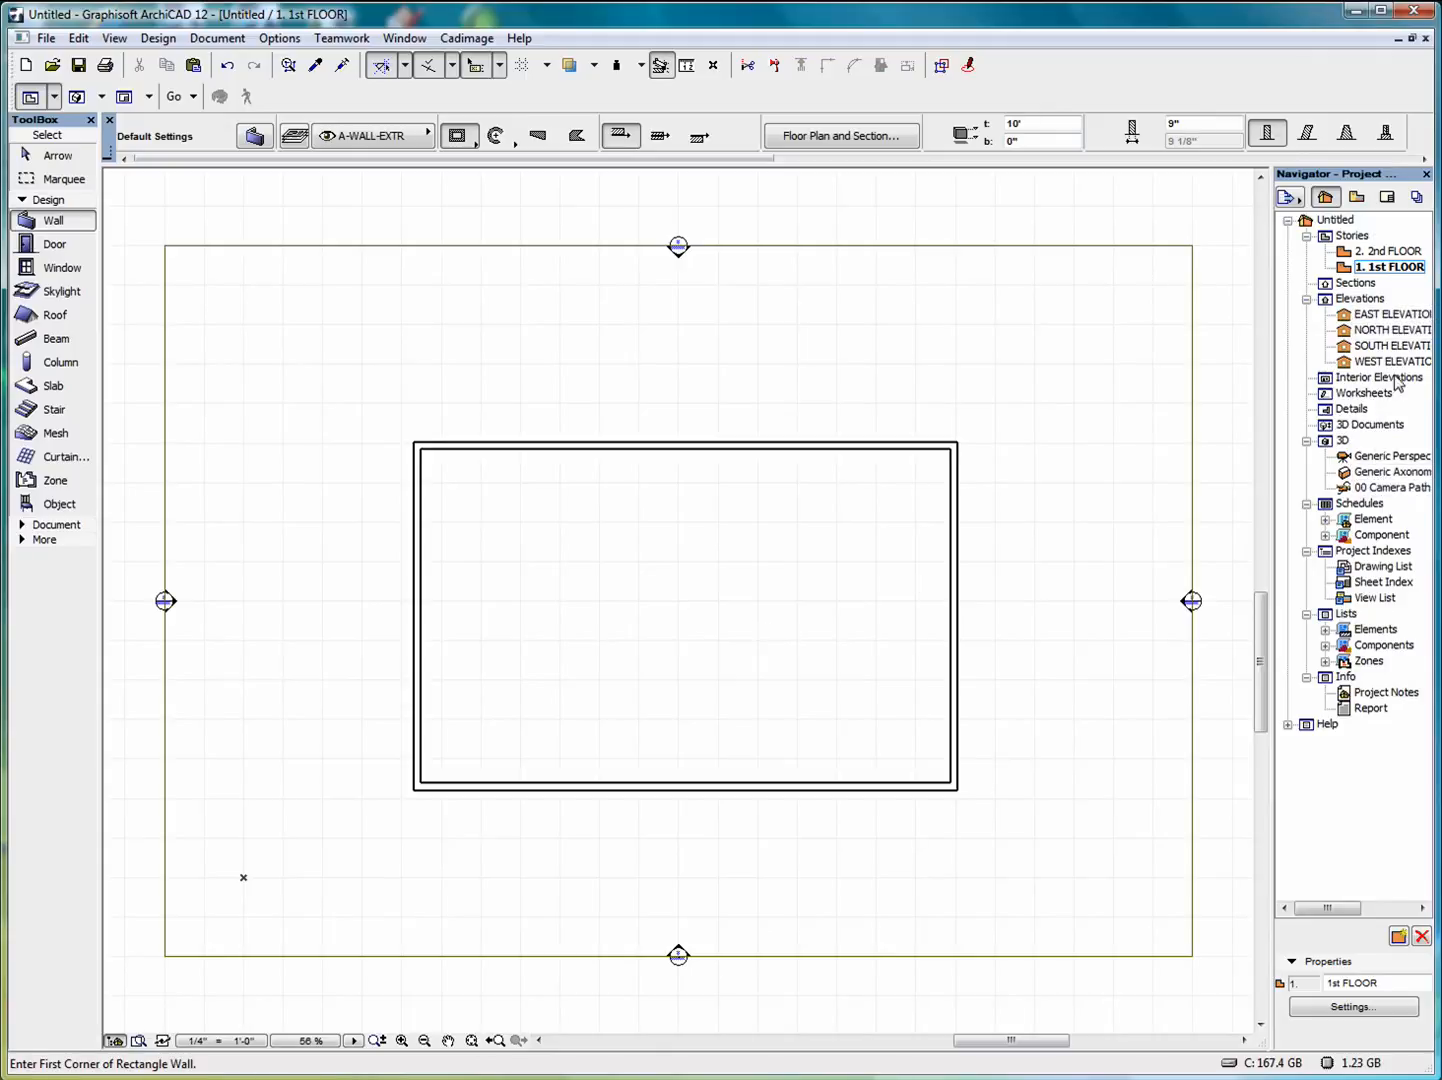
# Open the generic axonometry of the model and orbit around the walls to view them from another corner.
pyautogui.doubleClick(1384, 474)
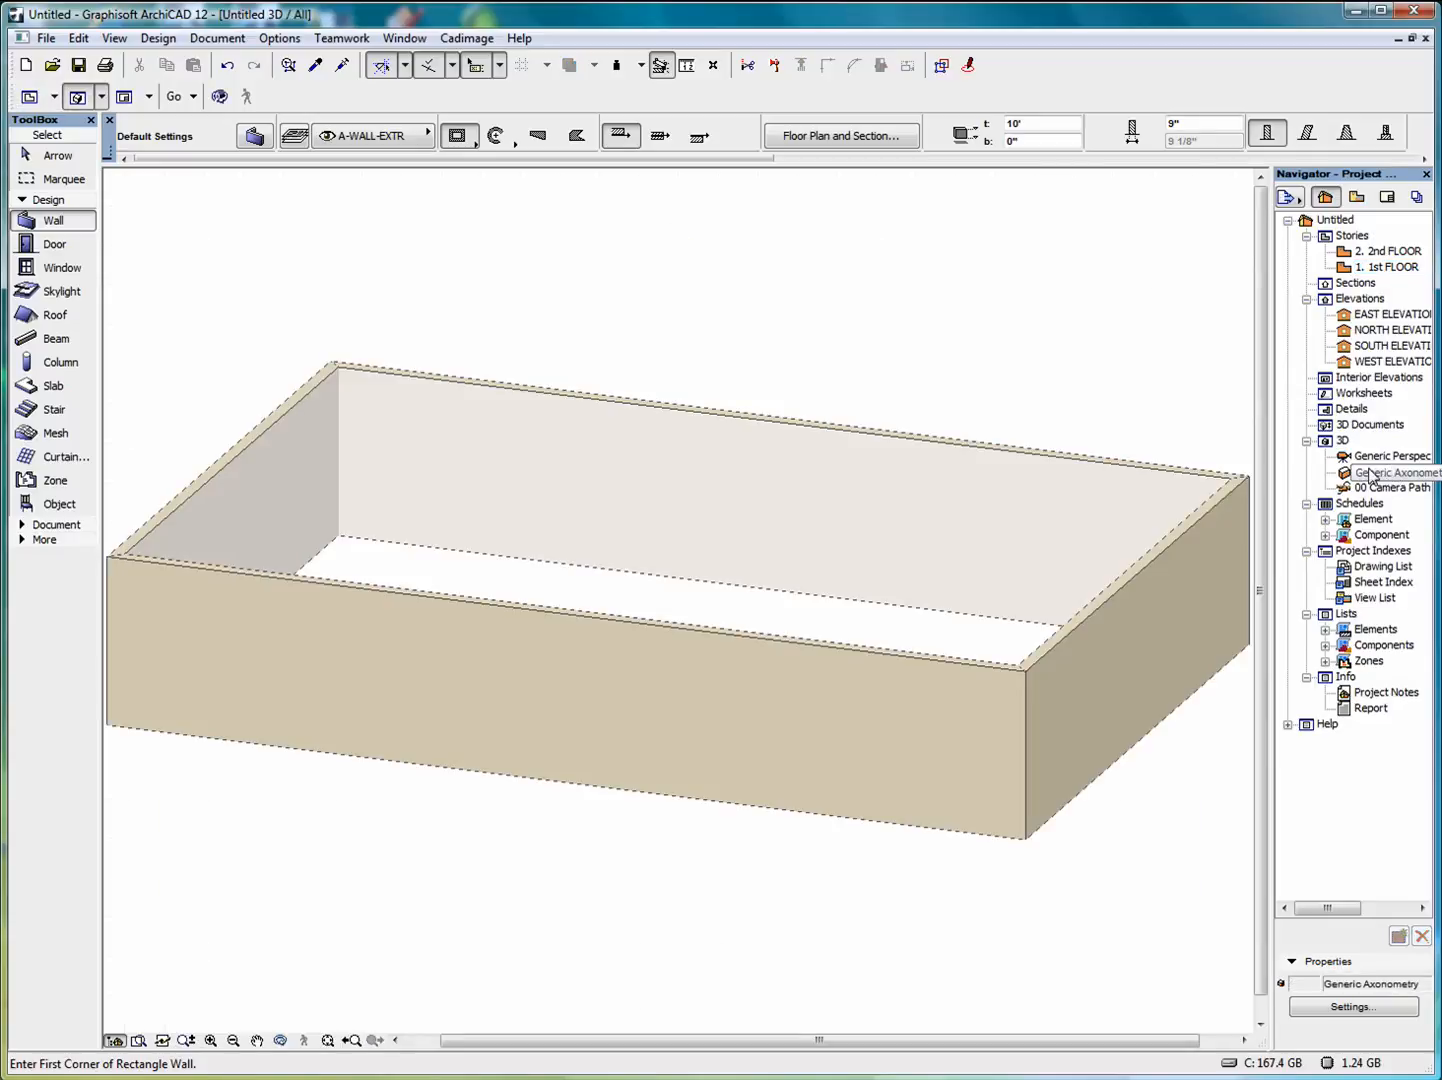
pyautogui.click(281, 1041)
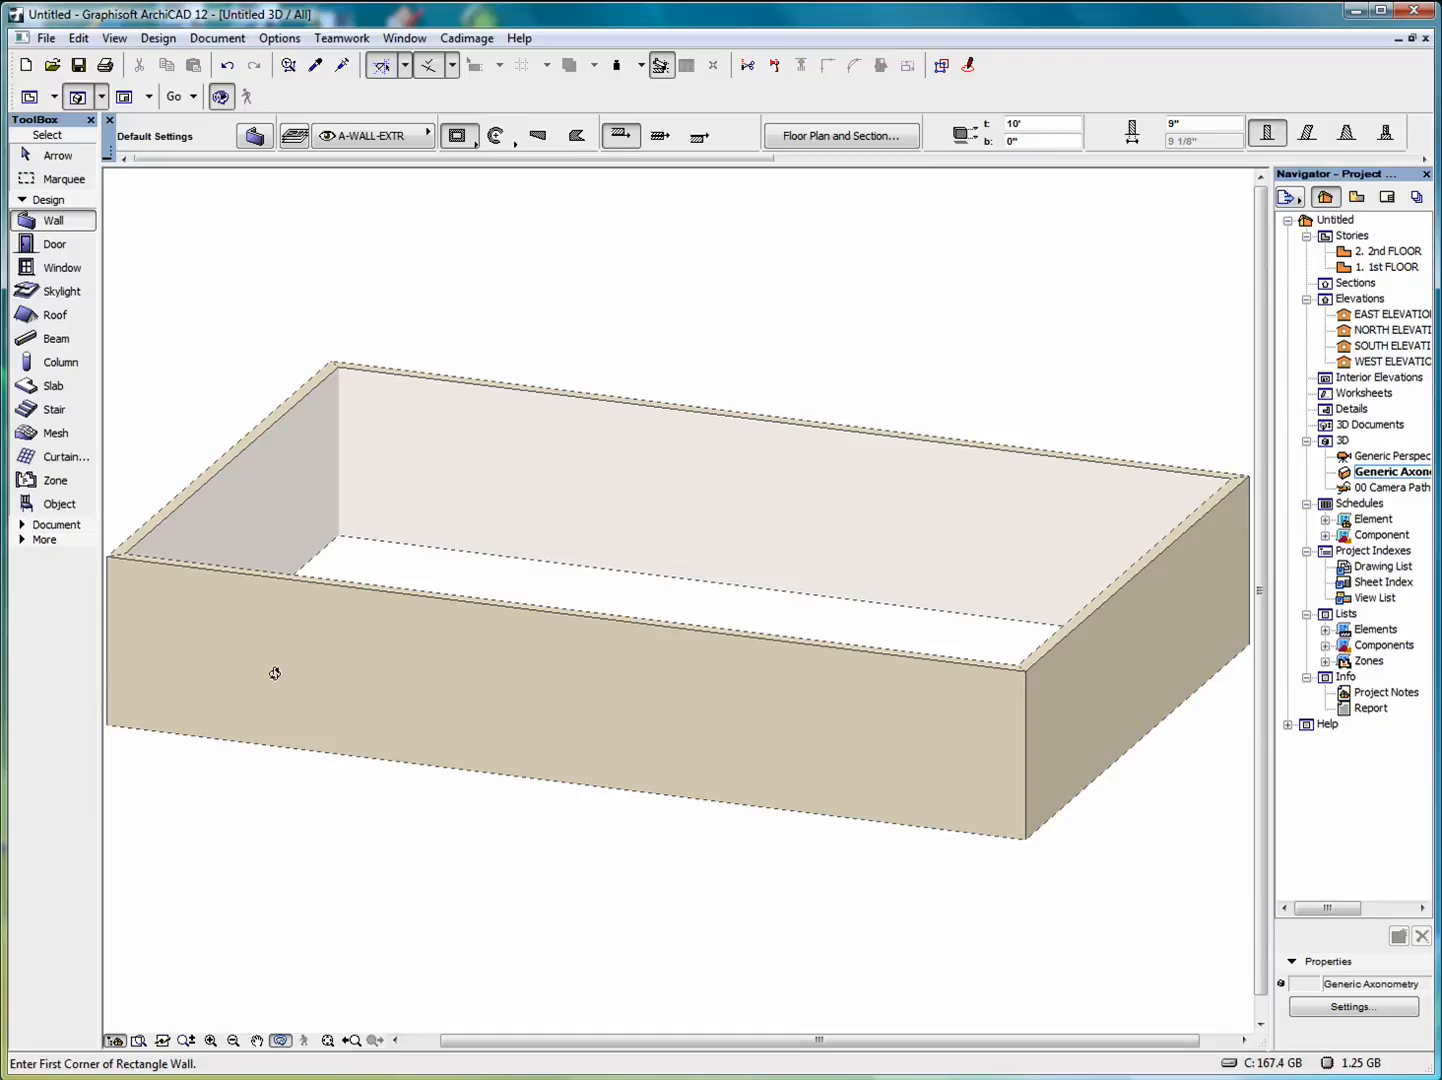
pyautogui.moveTo(275, 673); pyautogui.dragTo(822, 637)
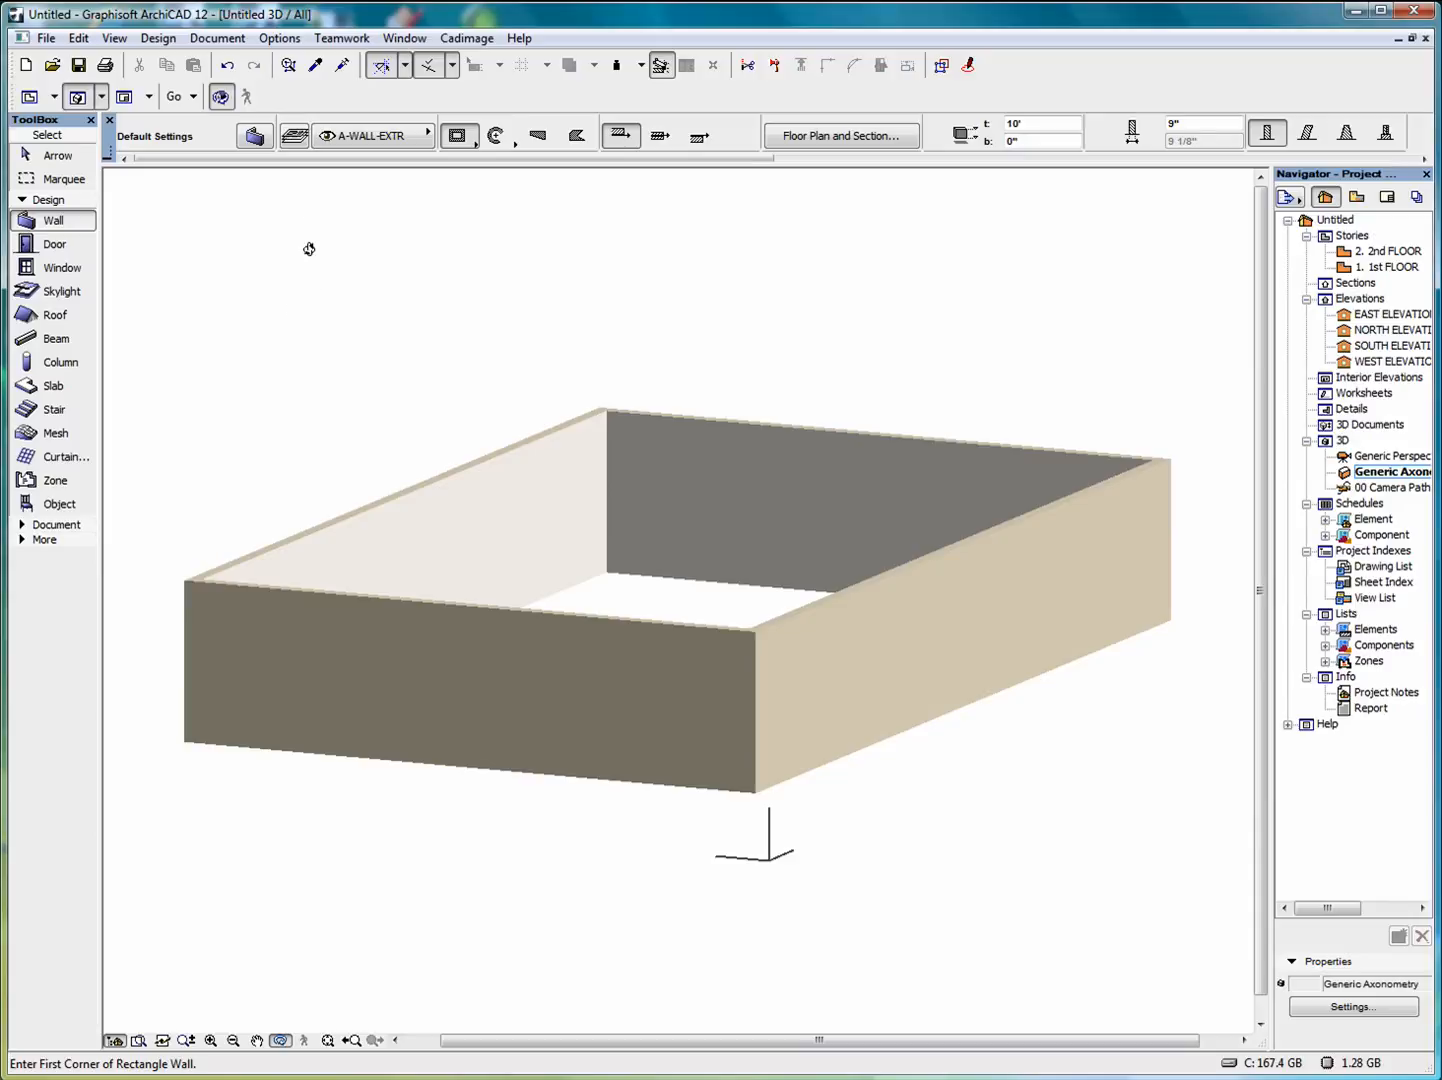
# Open the Working Units & Levels project preferences and review the available model units and their fraction precisions.
pyautogui.click(279, 40)
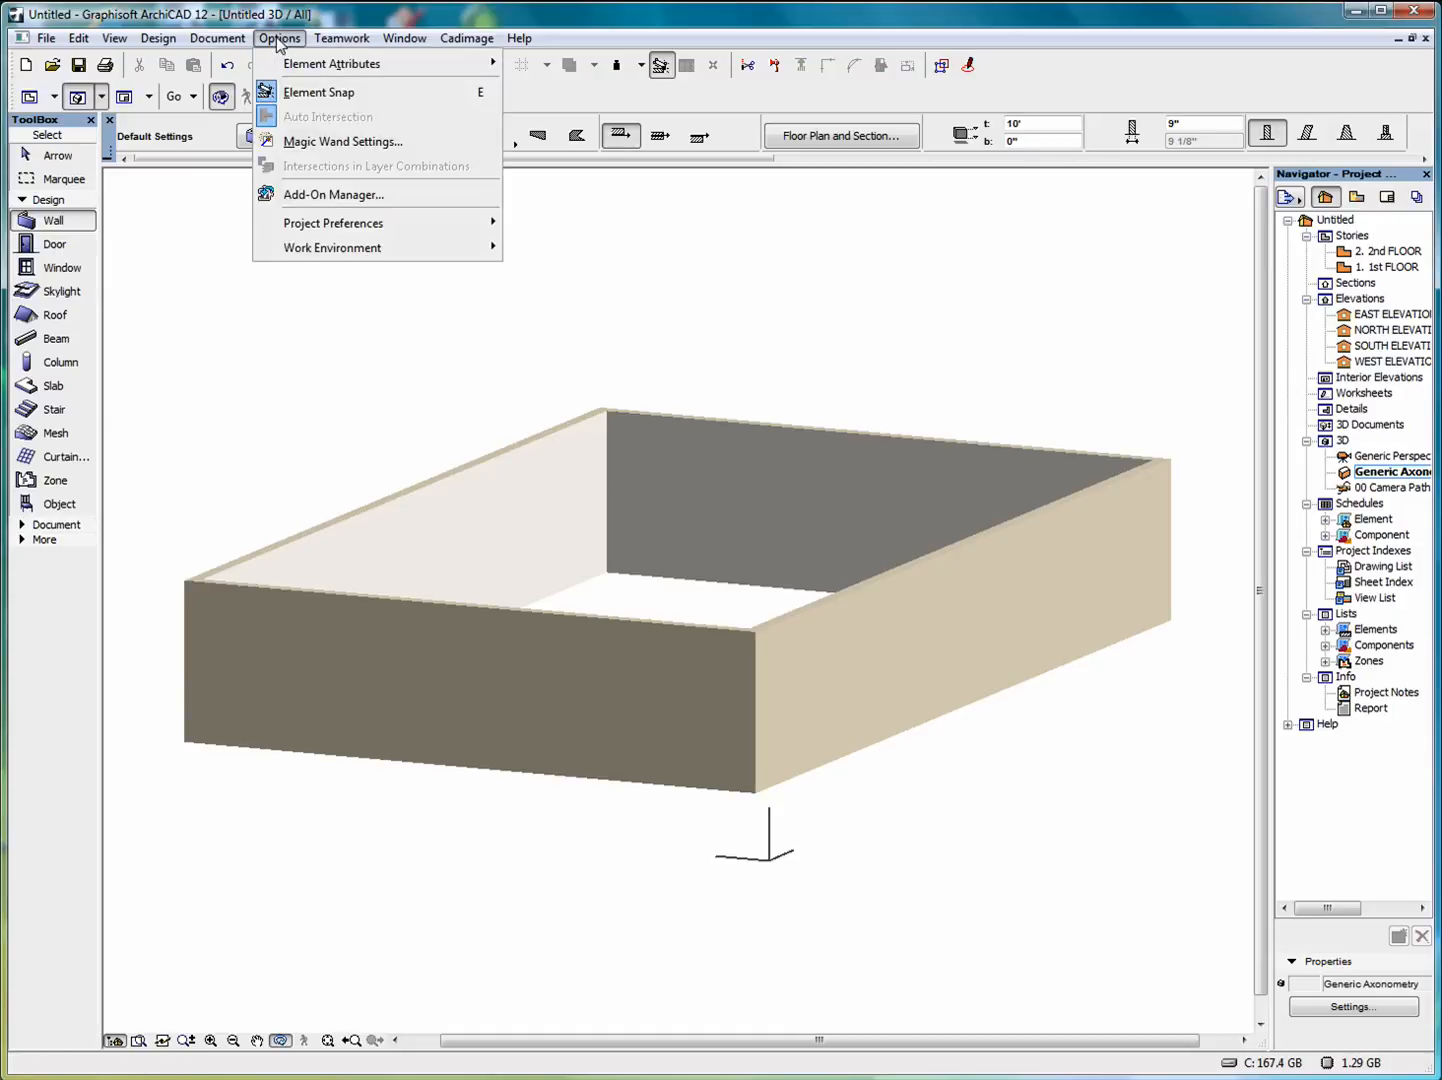
pyautogui.moveTo(330, 226)
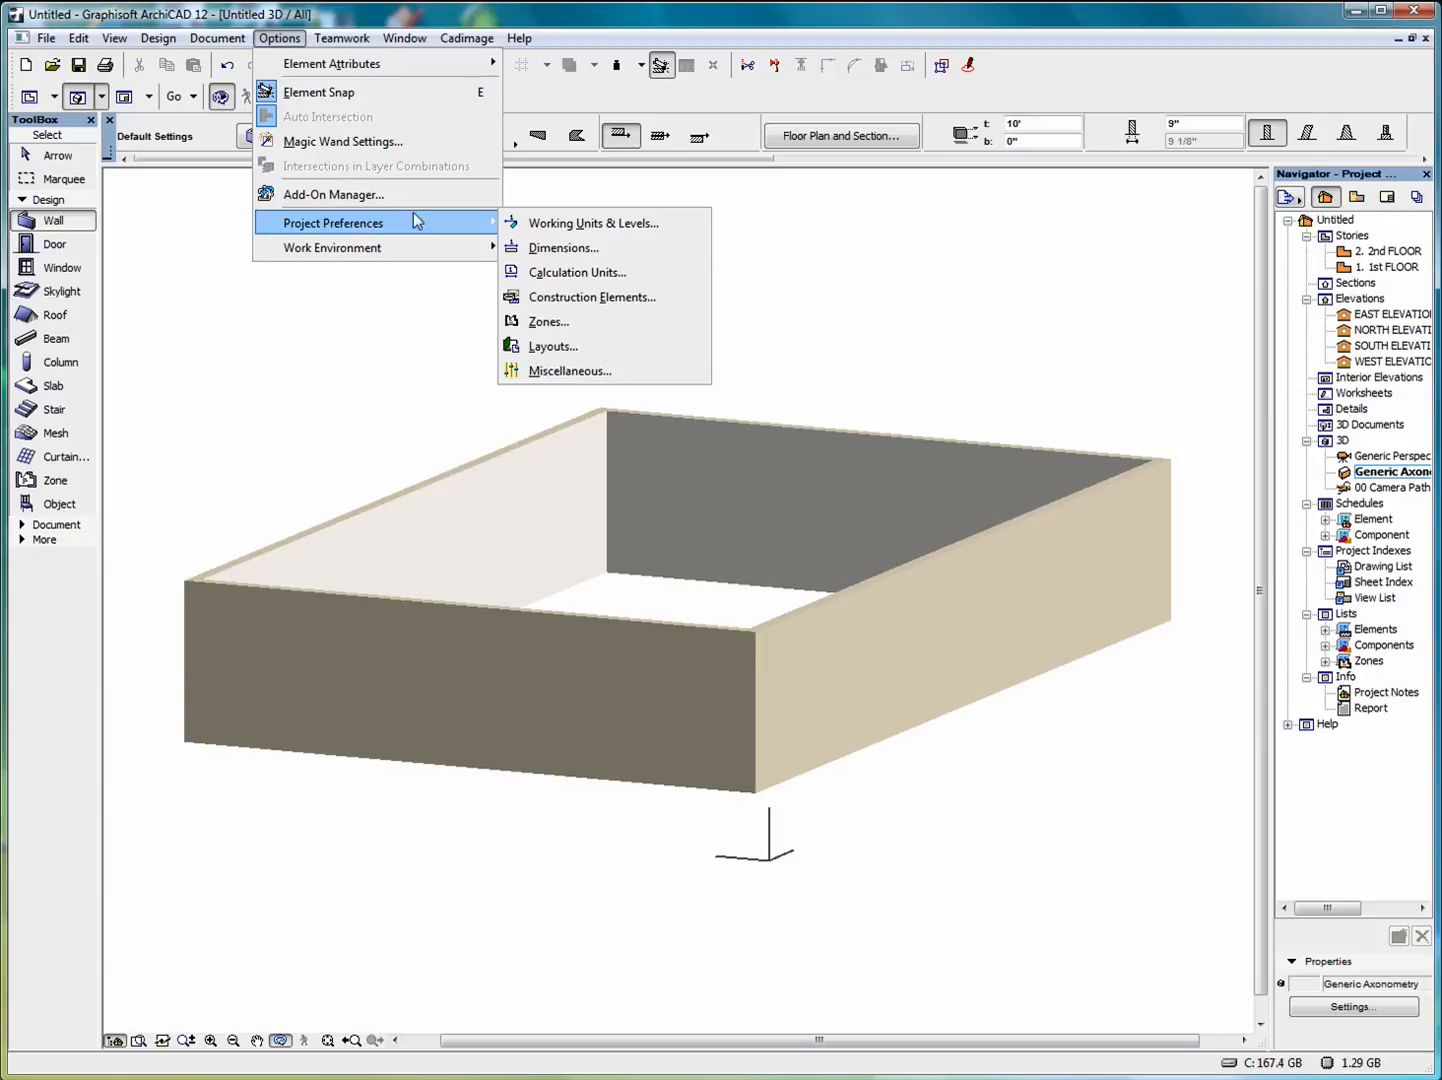
pyautogui.click(583, 230)
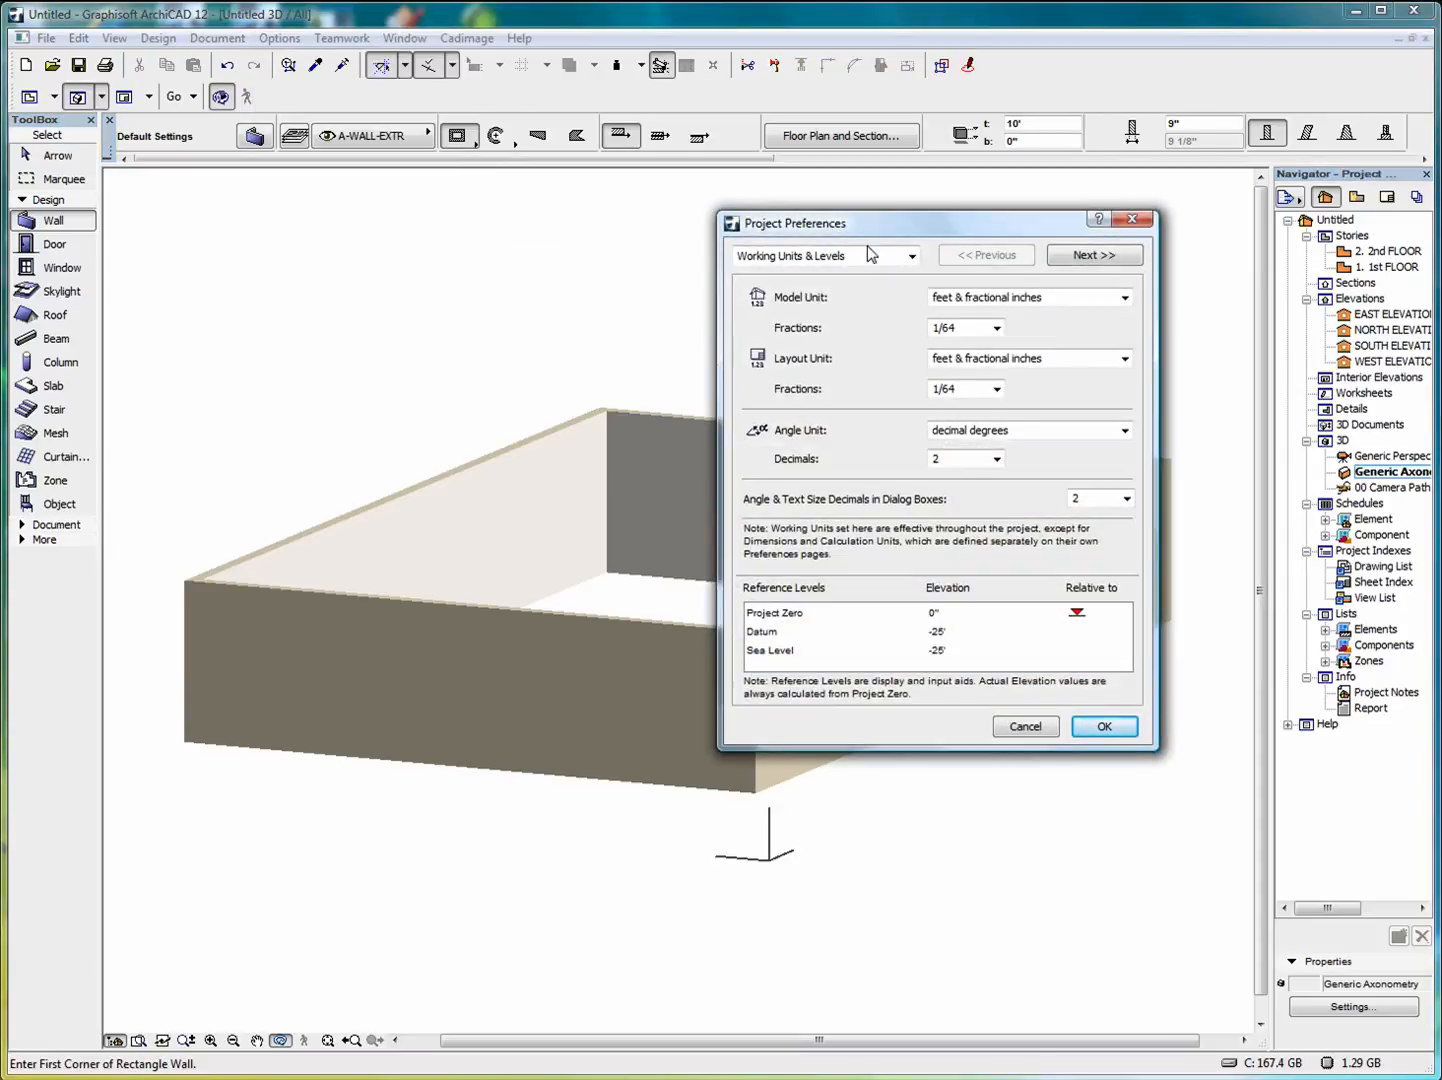
pyautogui.click(1125, 301)
pyautogui.click(1125, 300)
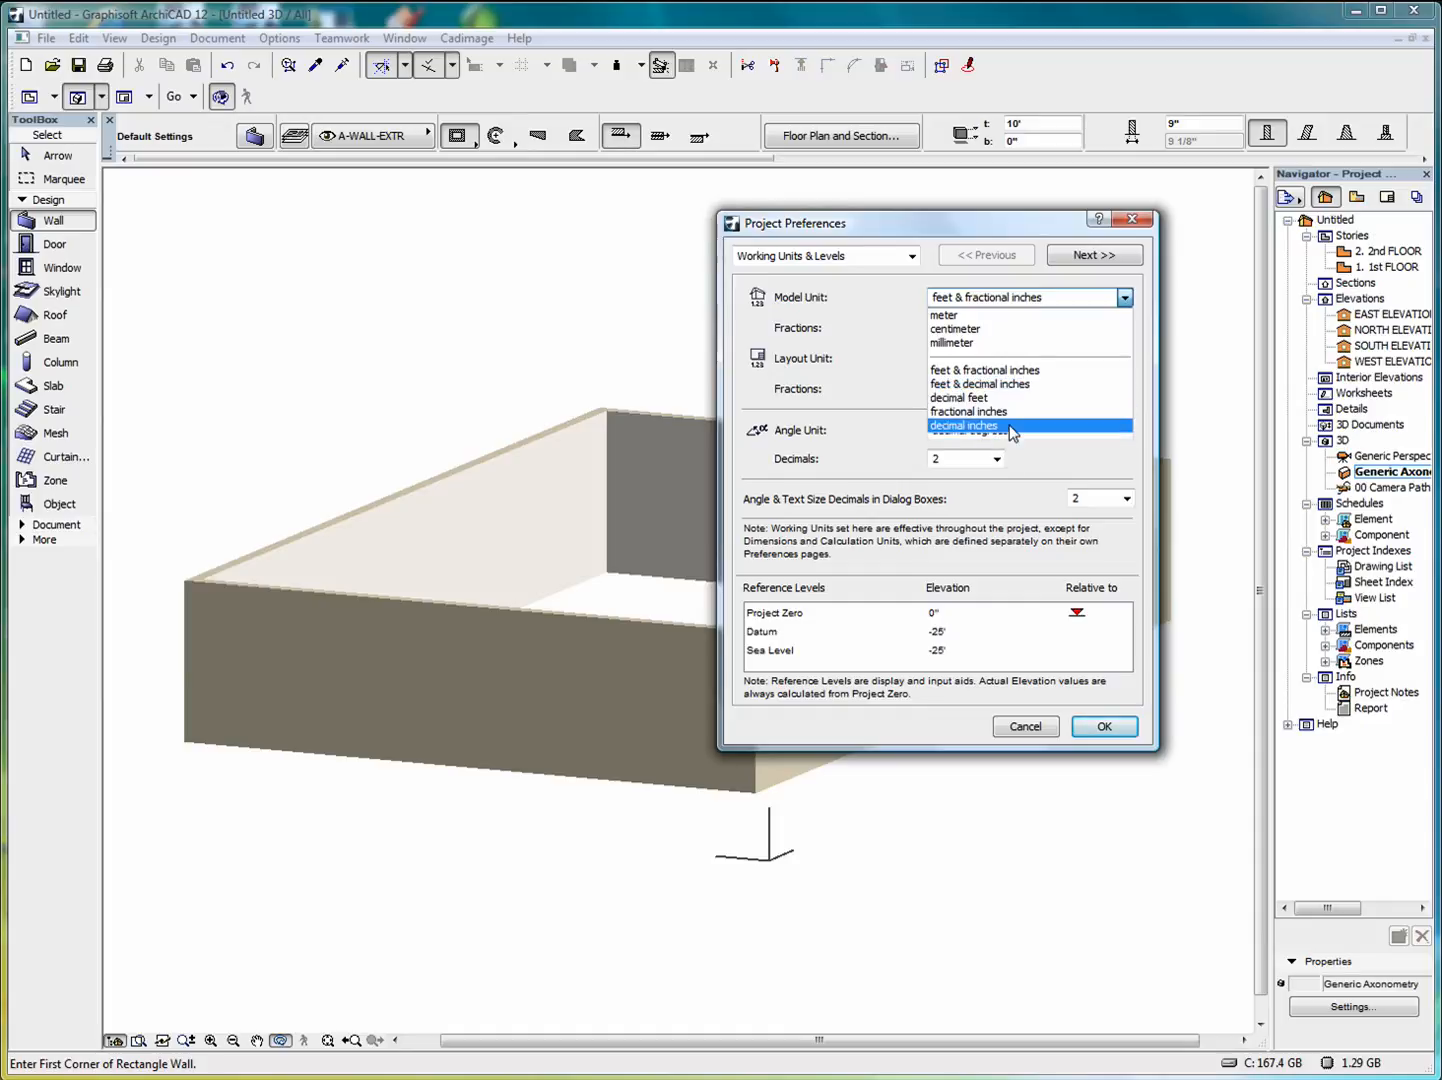
pyautogui.click(1123, 300)
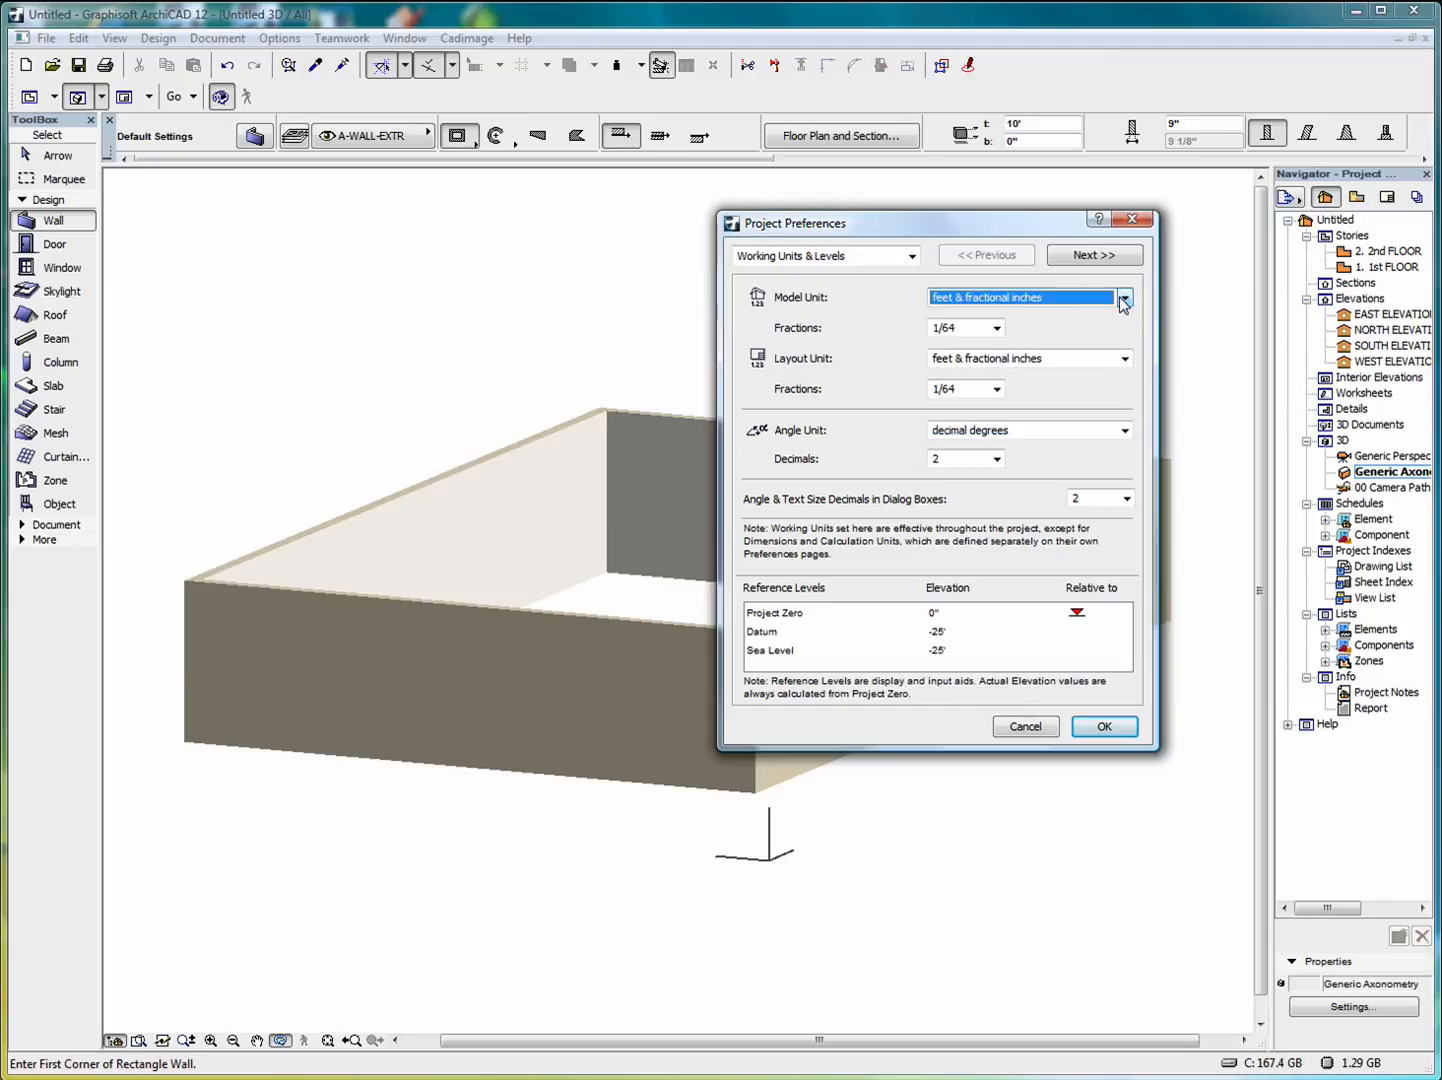
pyautogui.click(997, 329)
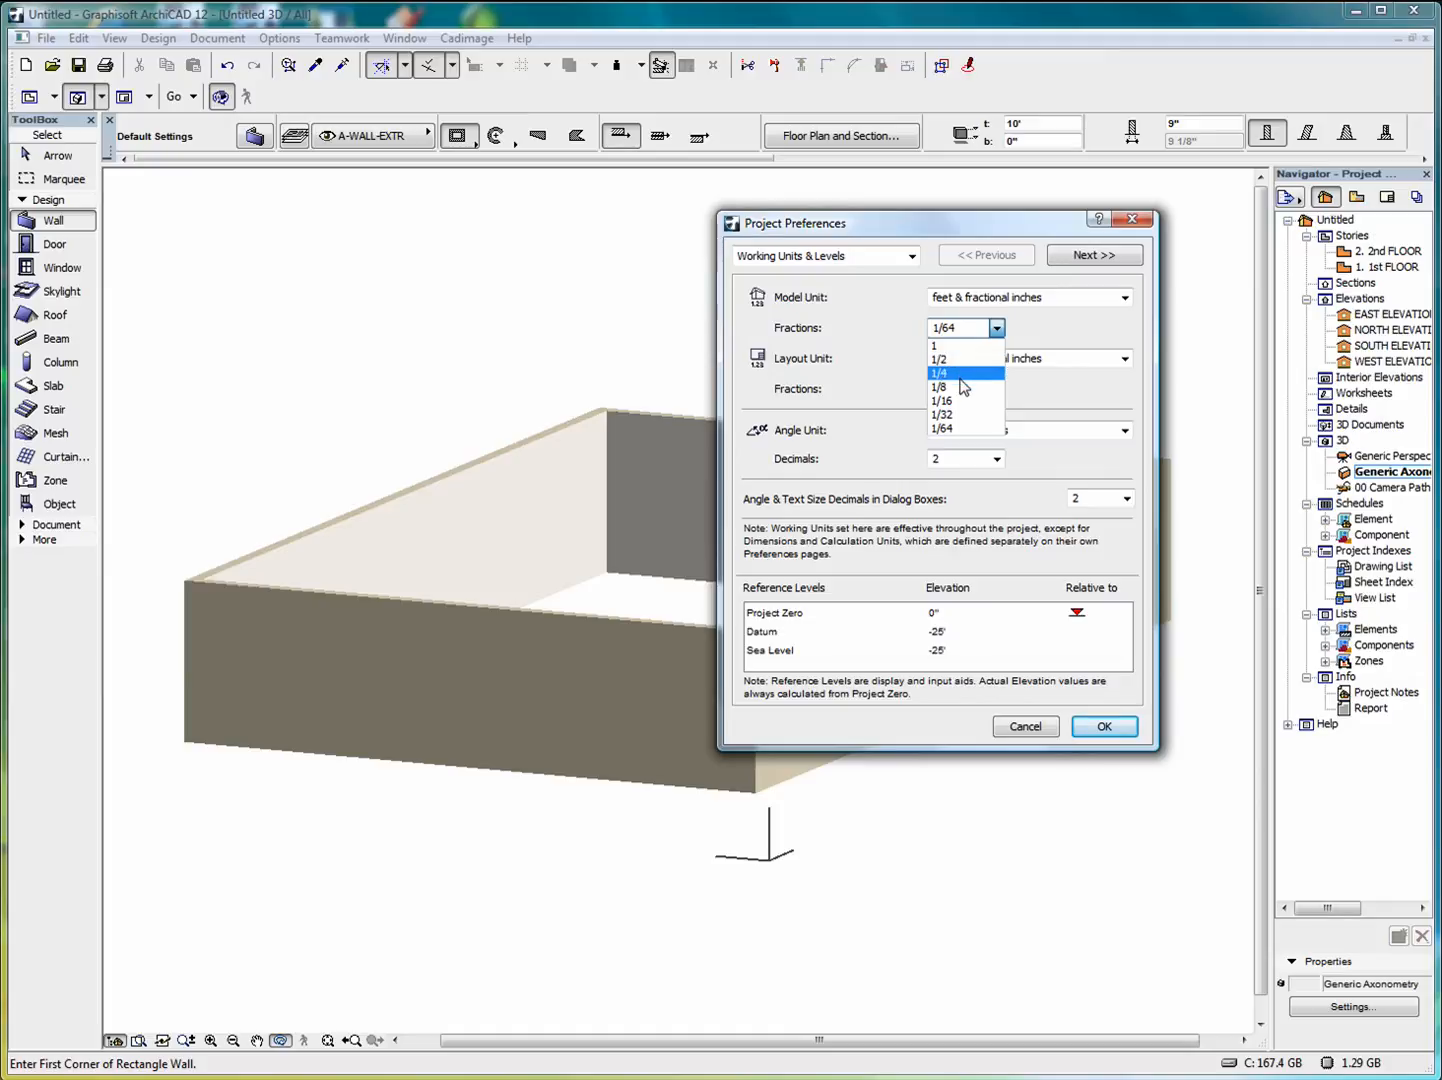
pyautogui.click(997, 329)
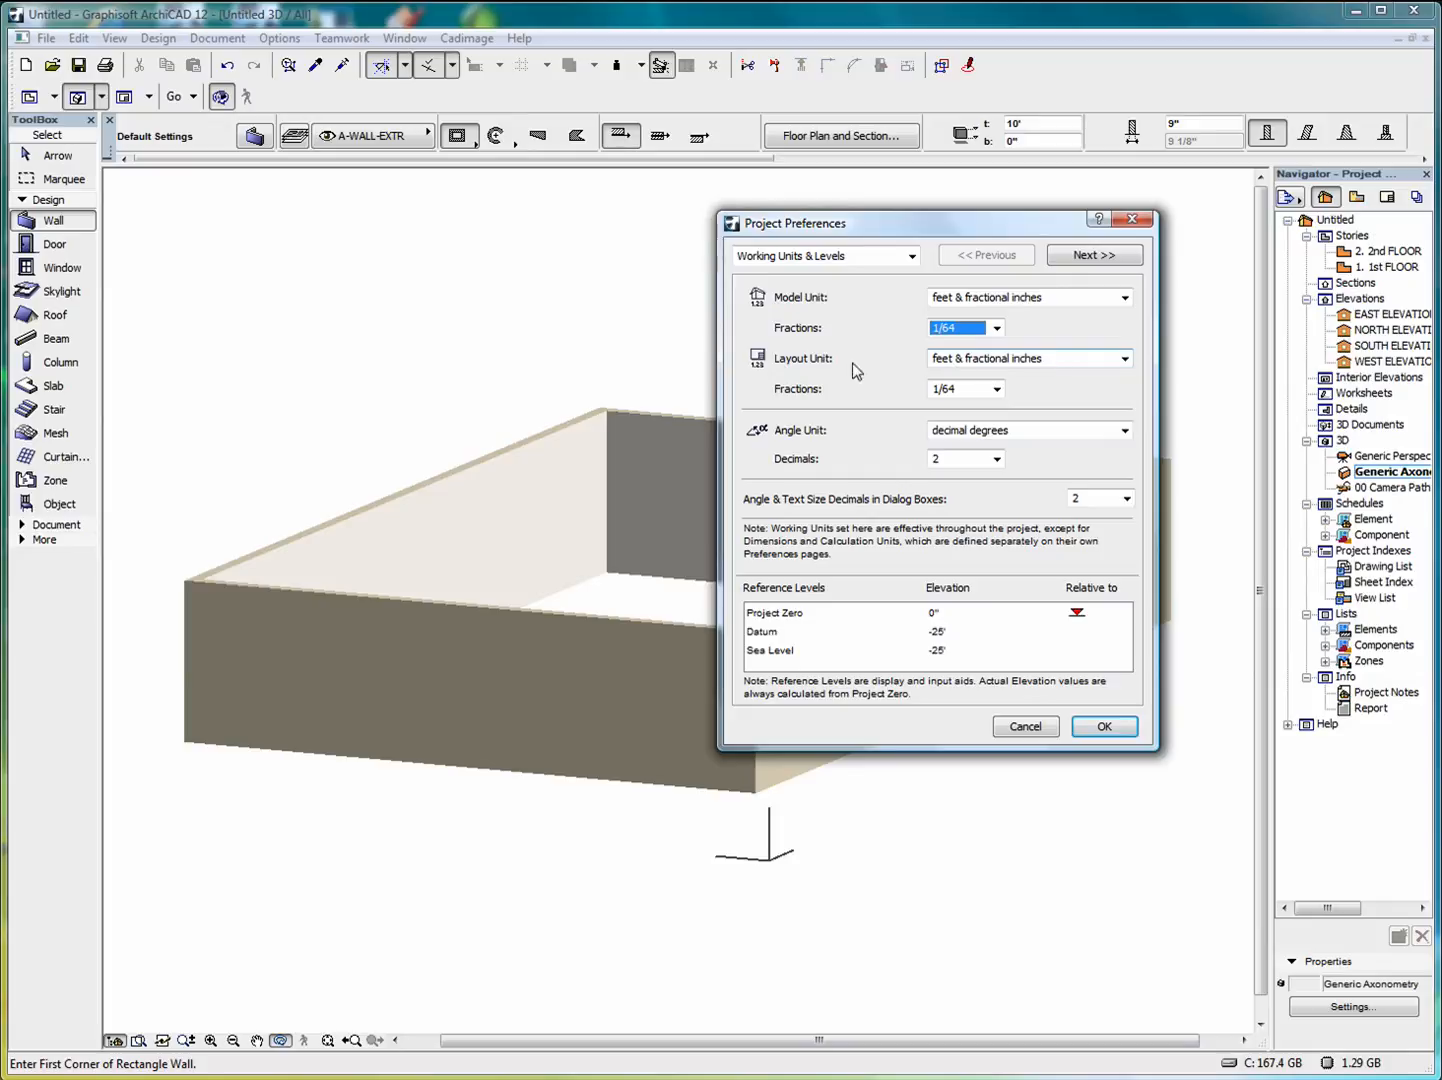
# Review the unit choices and fraction precisions available for layouts in the working units preferences.
pyautogui.click(1125, 360)
pyautogui.click(1125, 360)
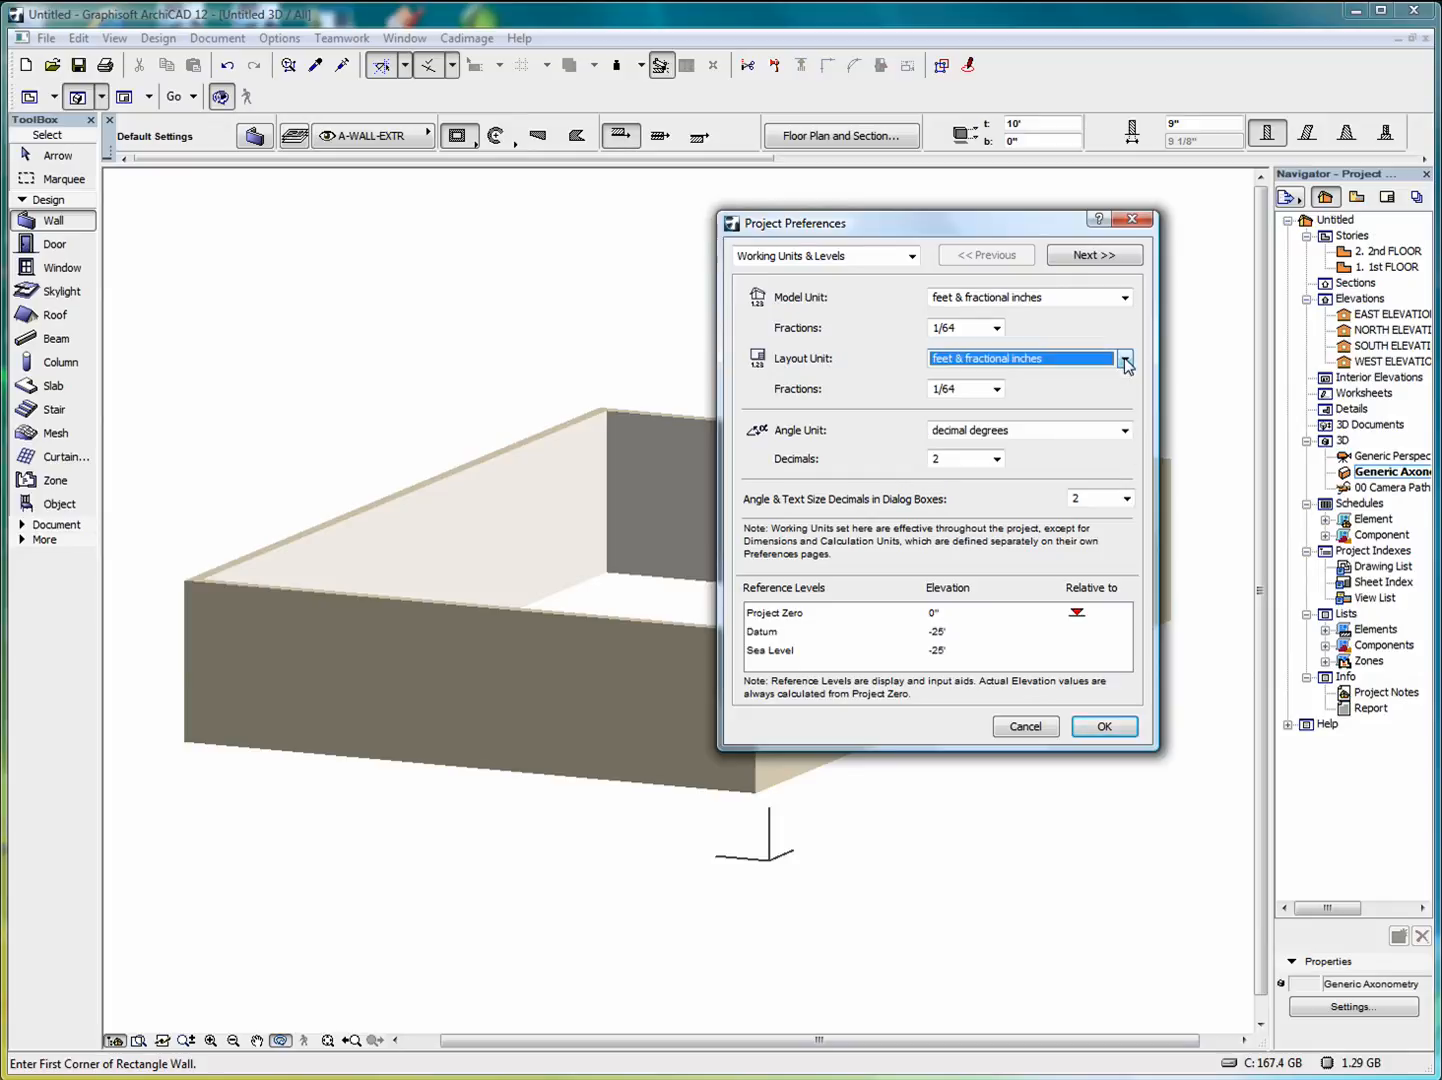
pyautogui.click(996, 389)
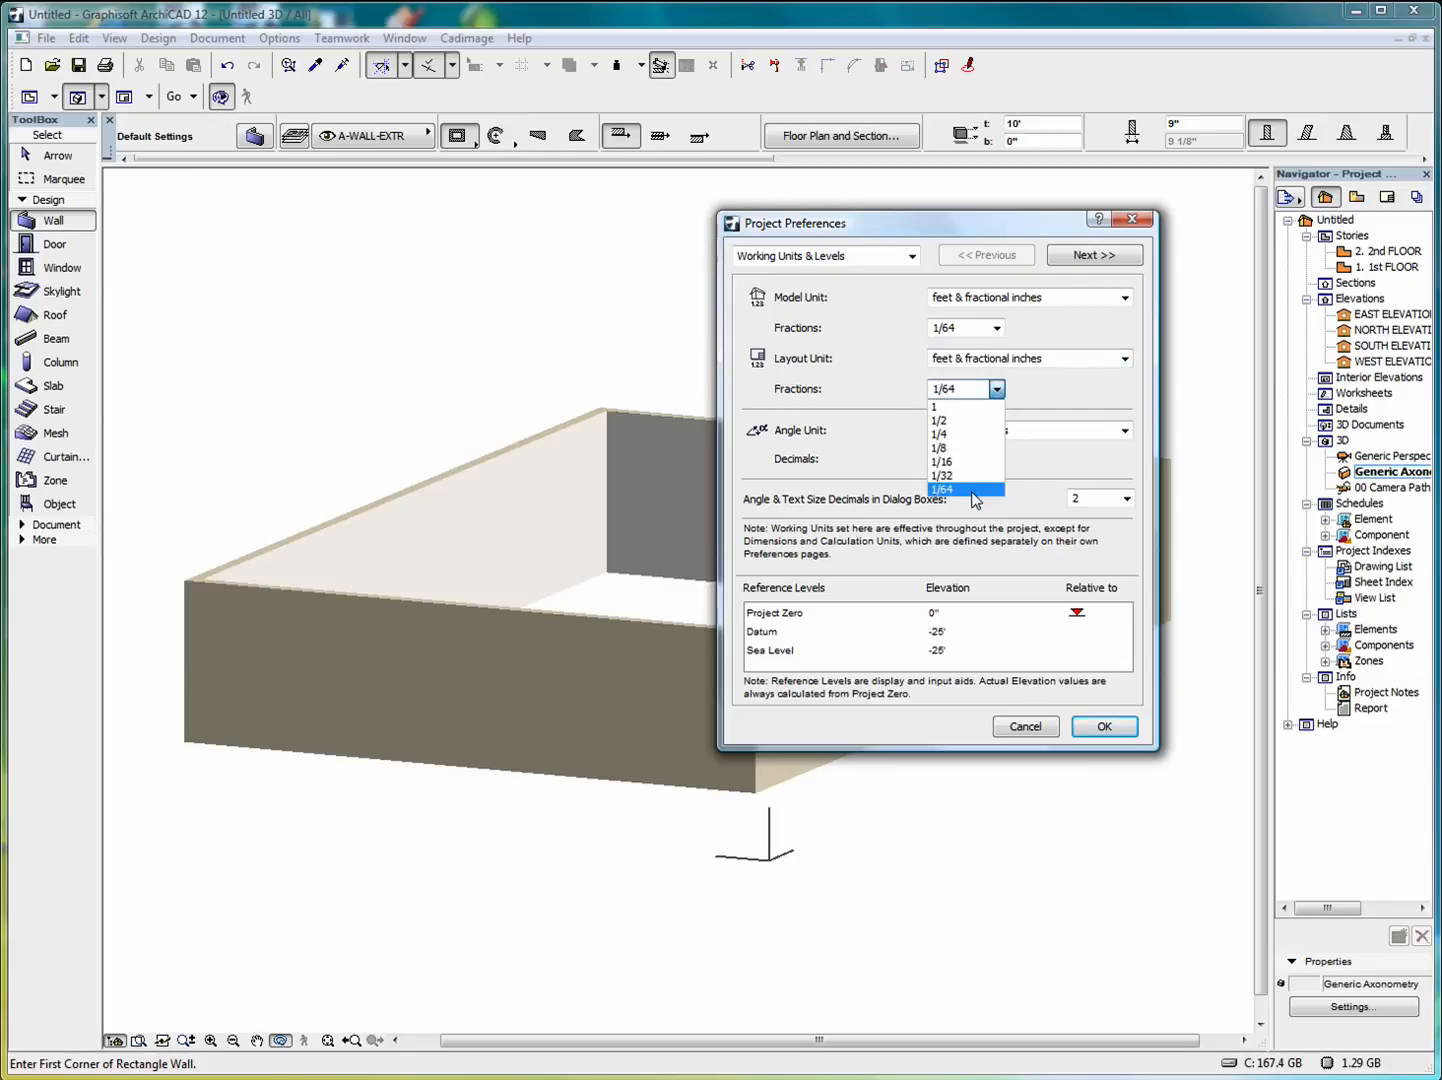
pyautogui.click(996, 390)
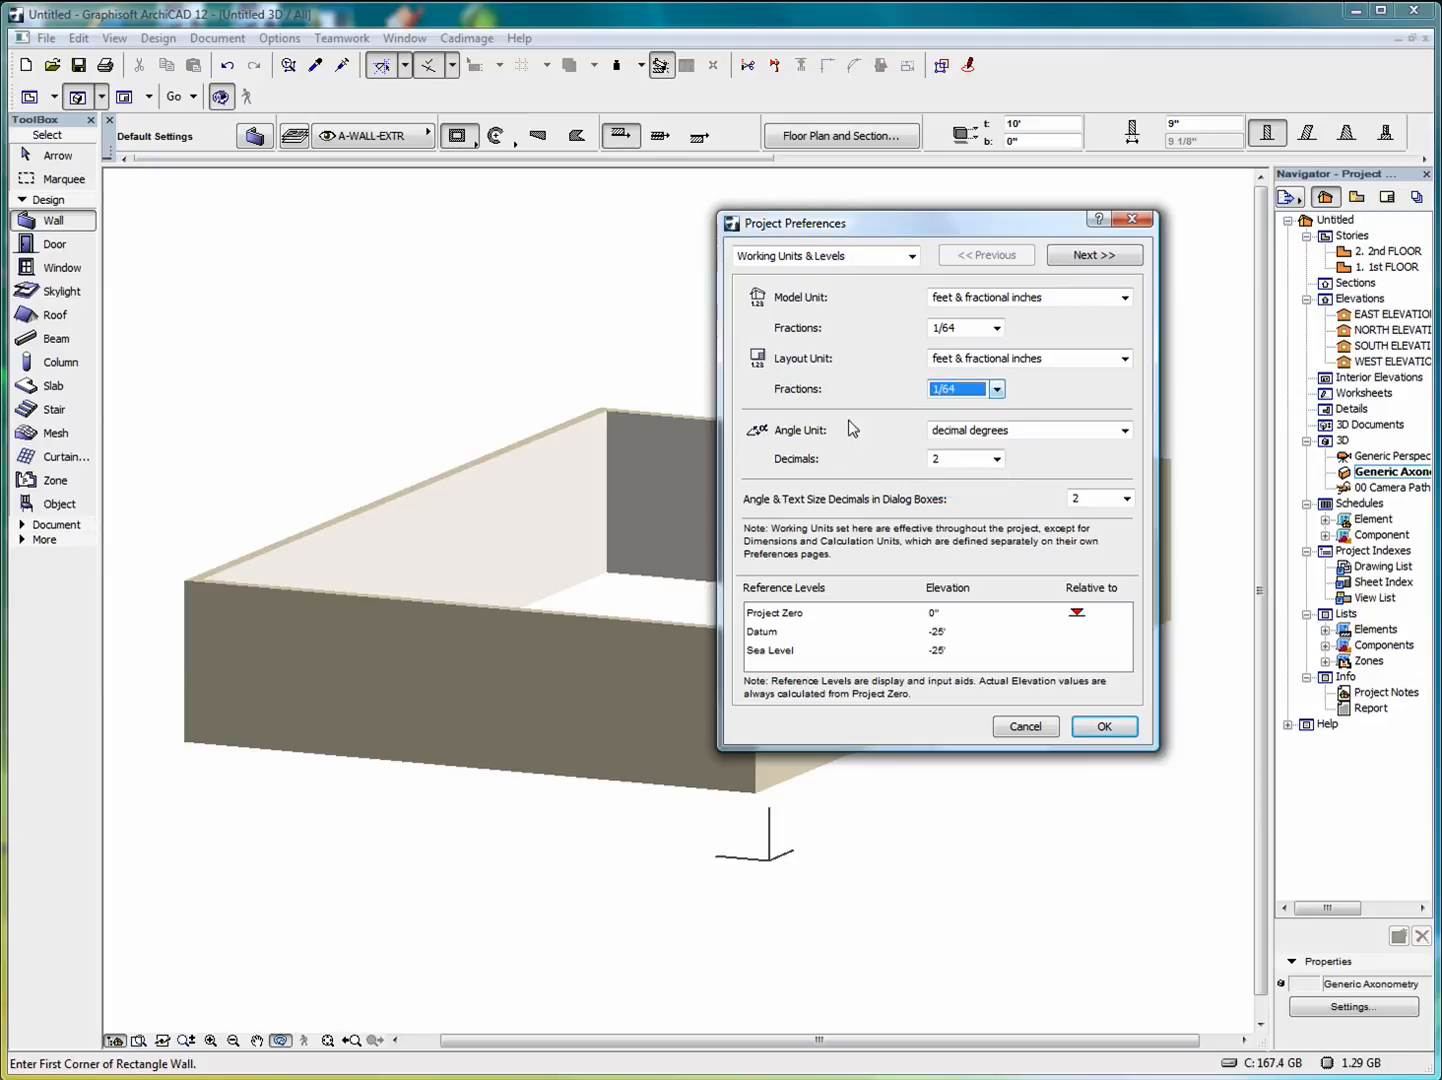
# Review the working angle units, keeping decimal degrees, and the decimal choices for angles and for angle and text sizes in dialog boxes.
pyautogui.click(1125, 432)
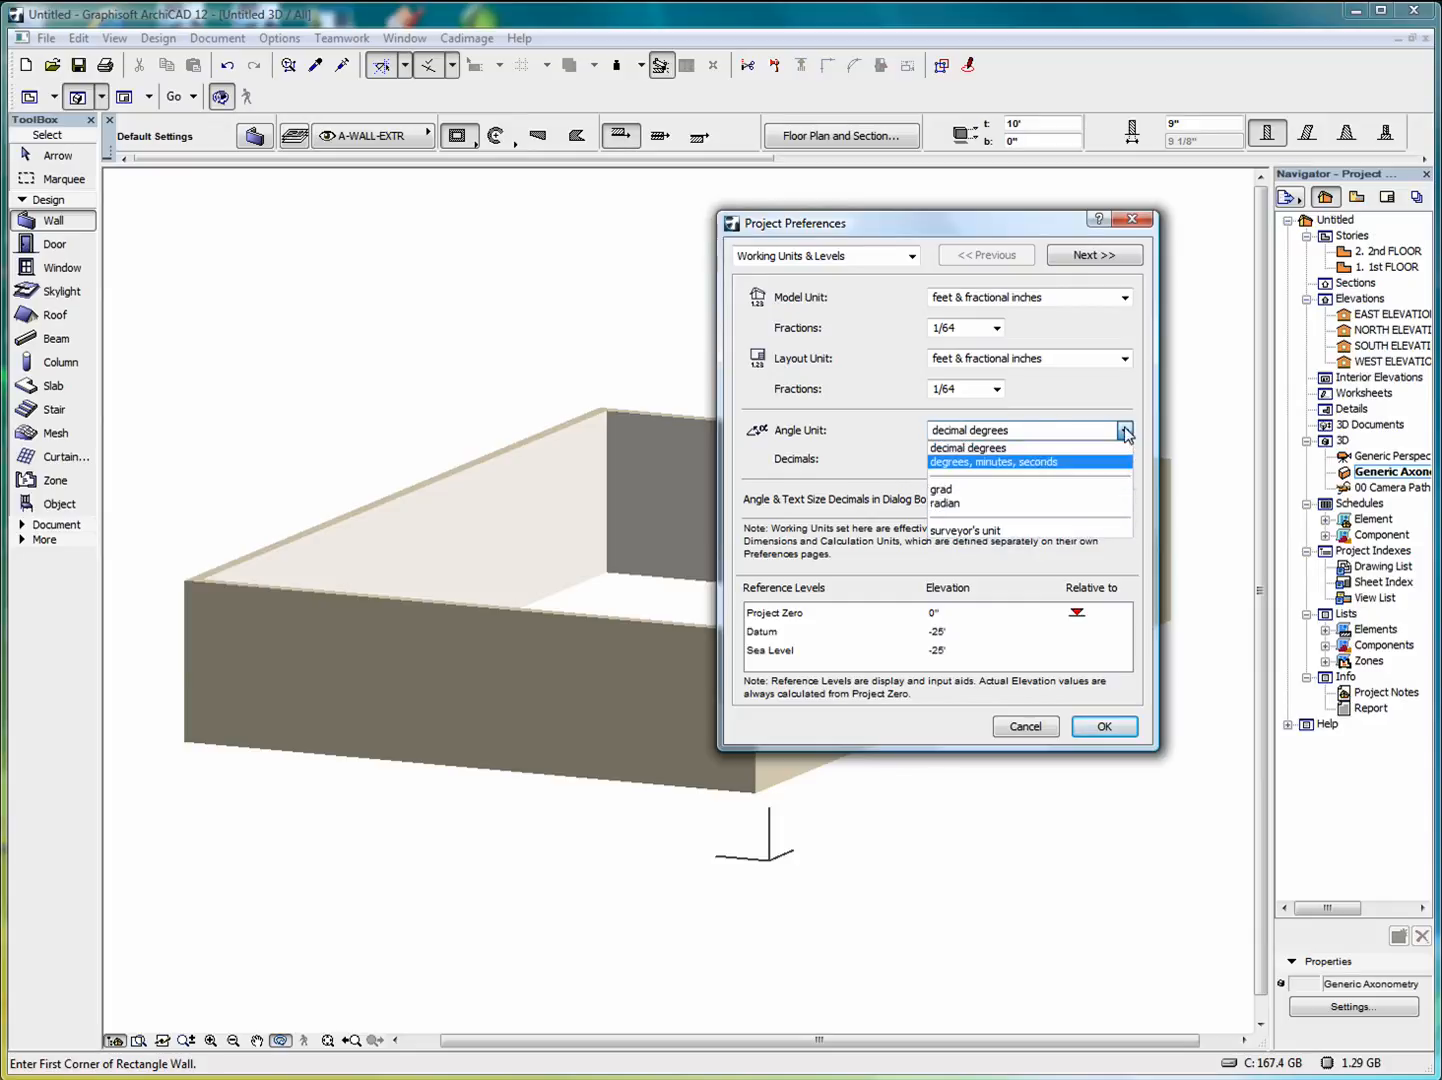
pyautogui.click(978, 448)
pyautogui.click(997, 459)
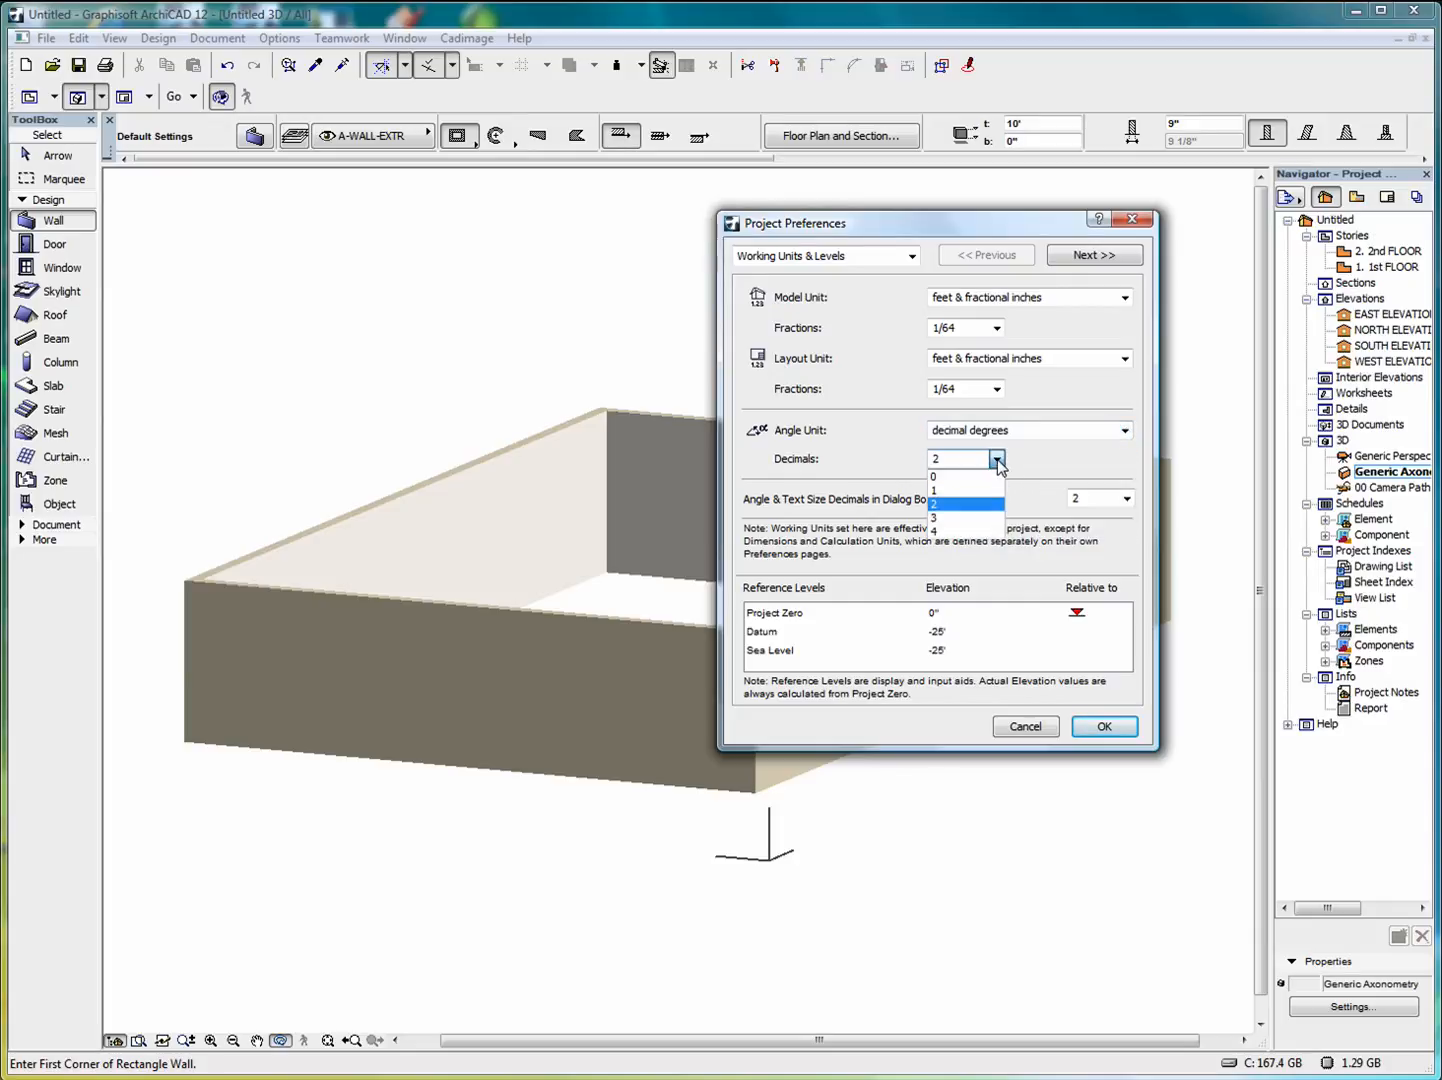
pyautogui.click(997, 459)
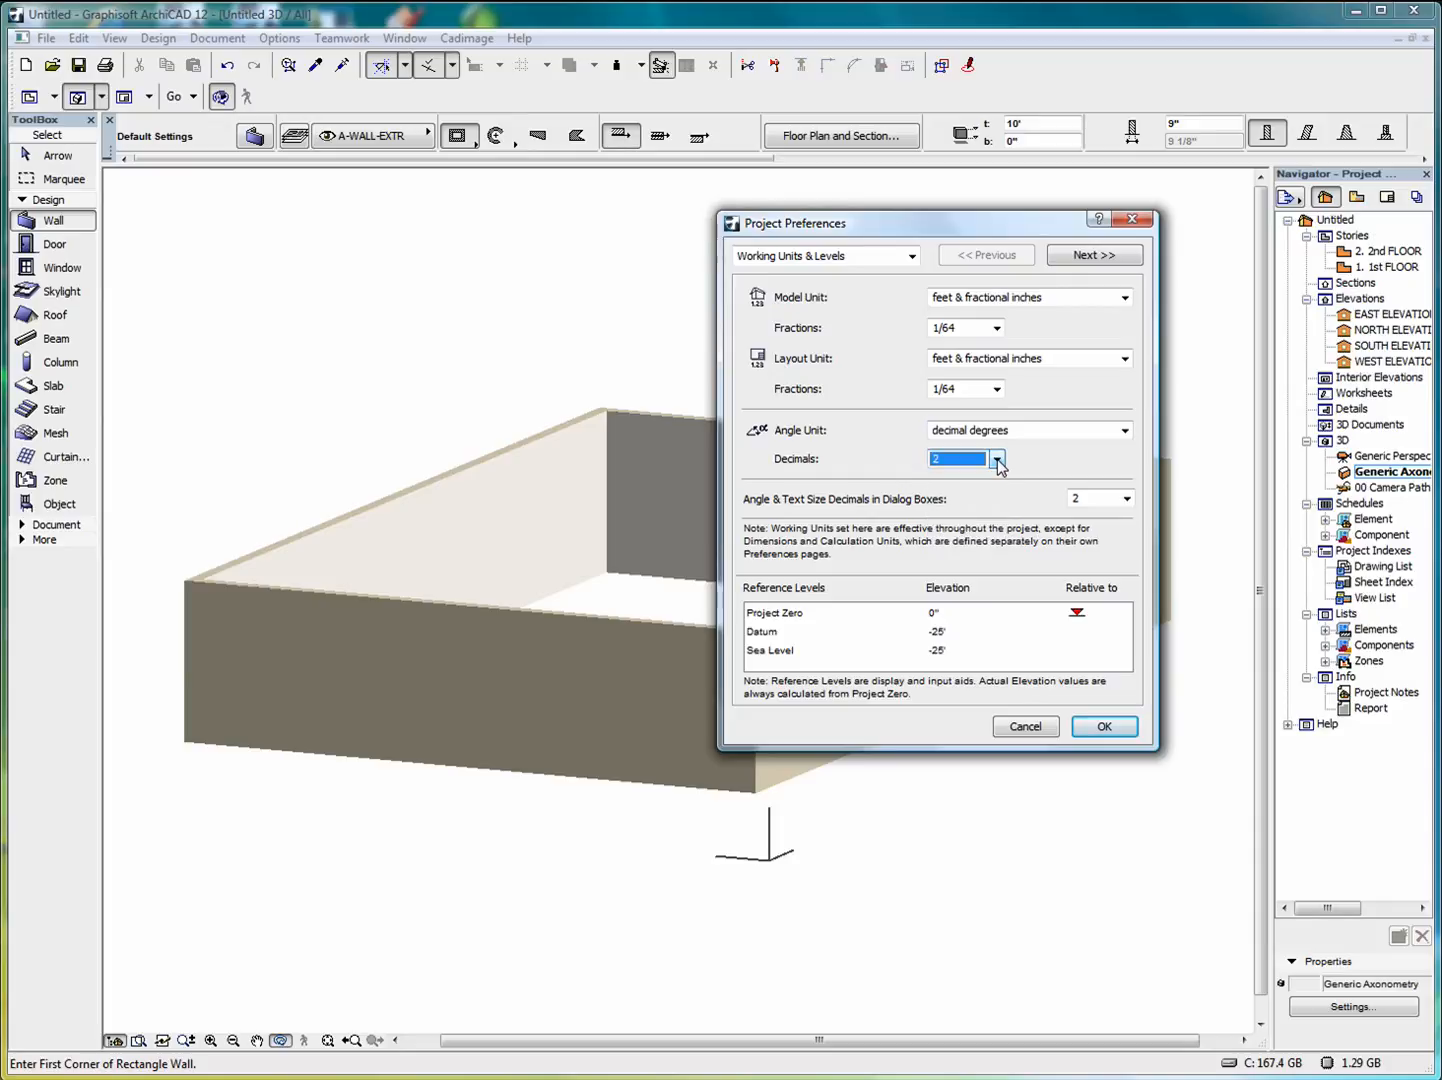
pyautogui.click(1127, 499)
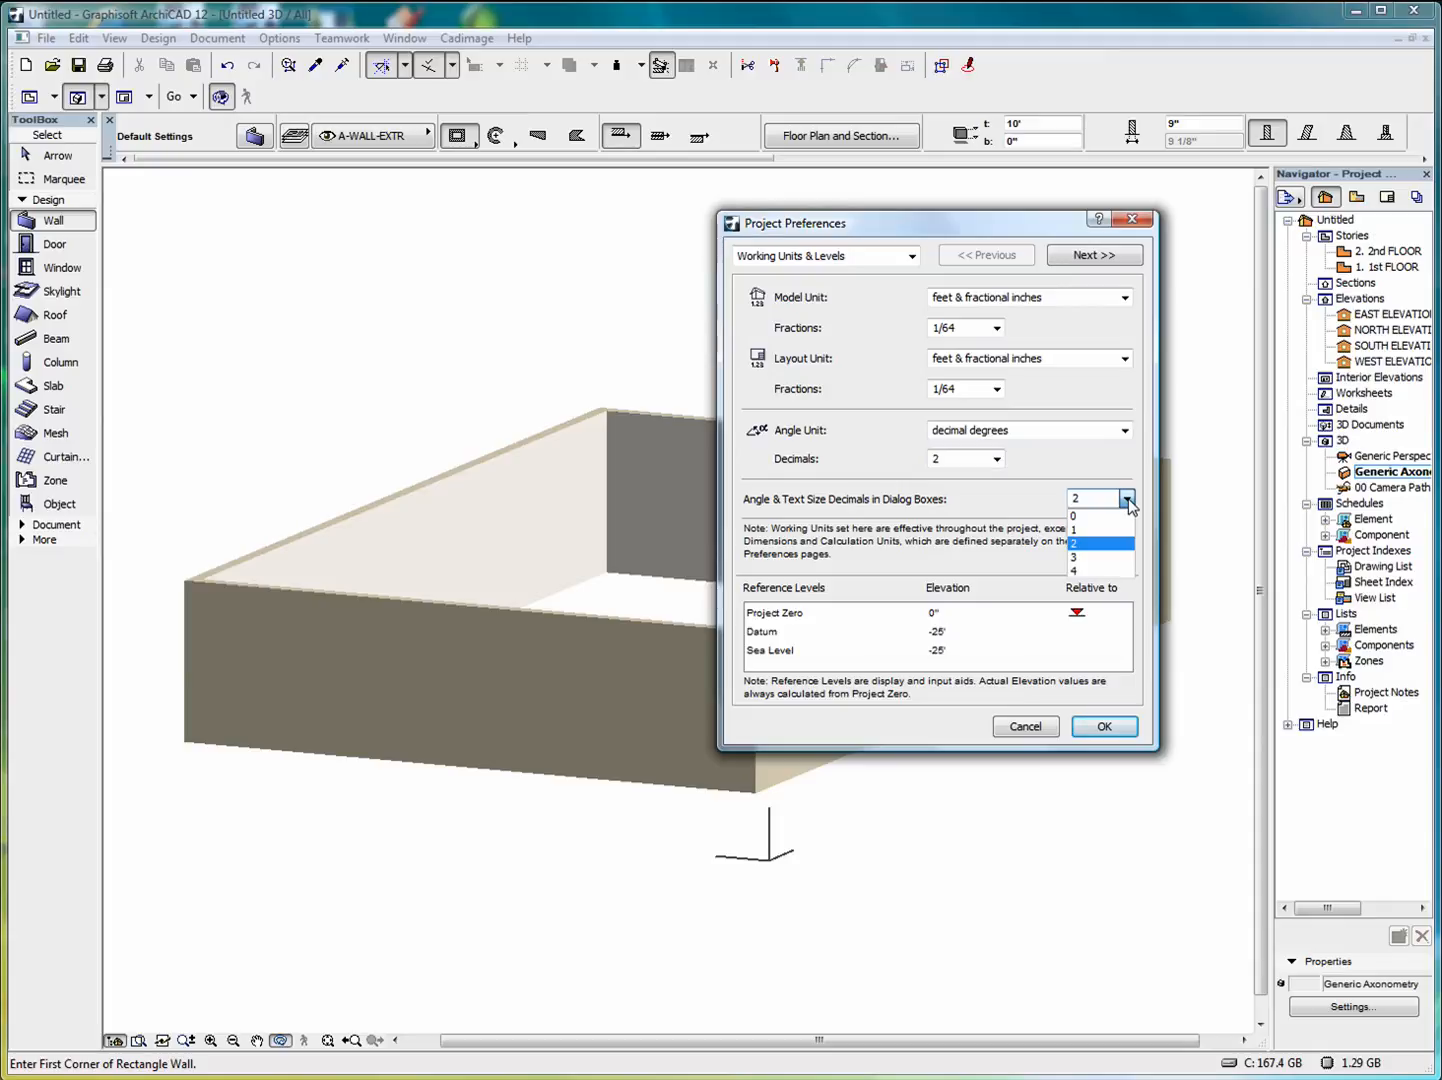
pyautogui.click(1127, 499)
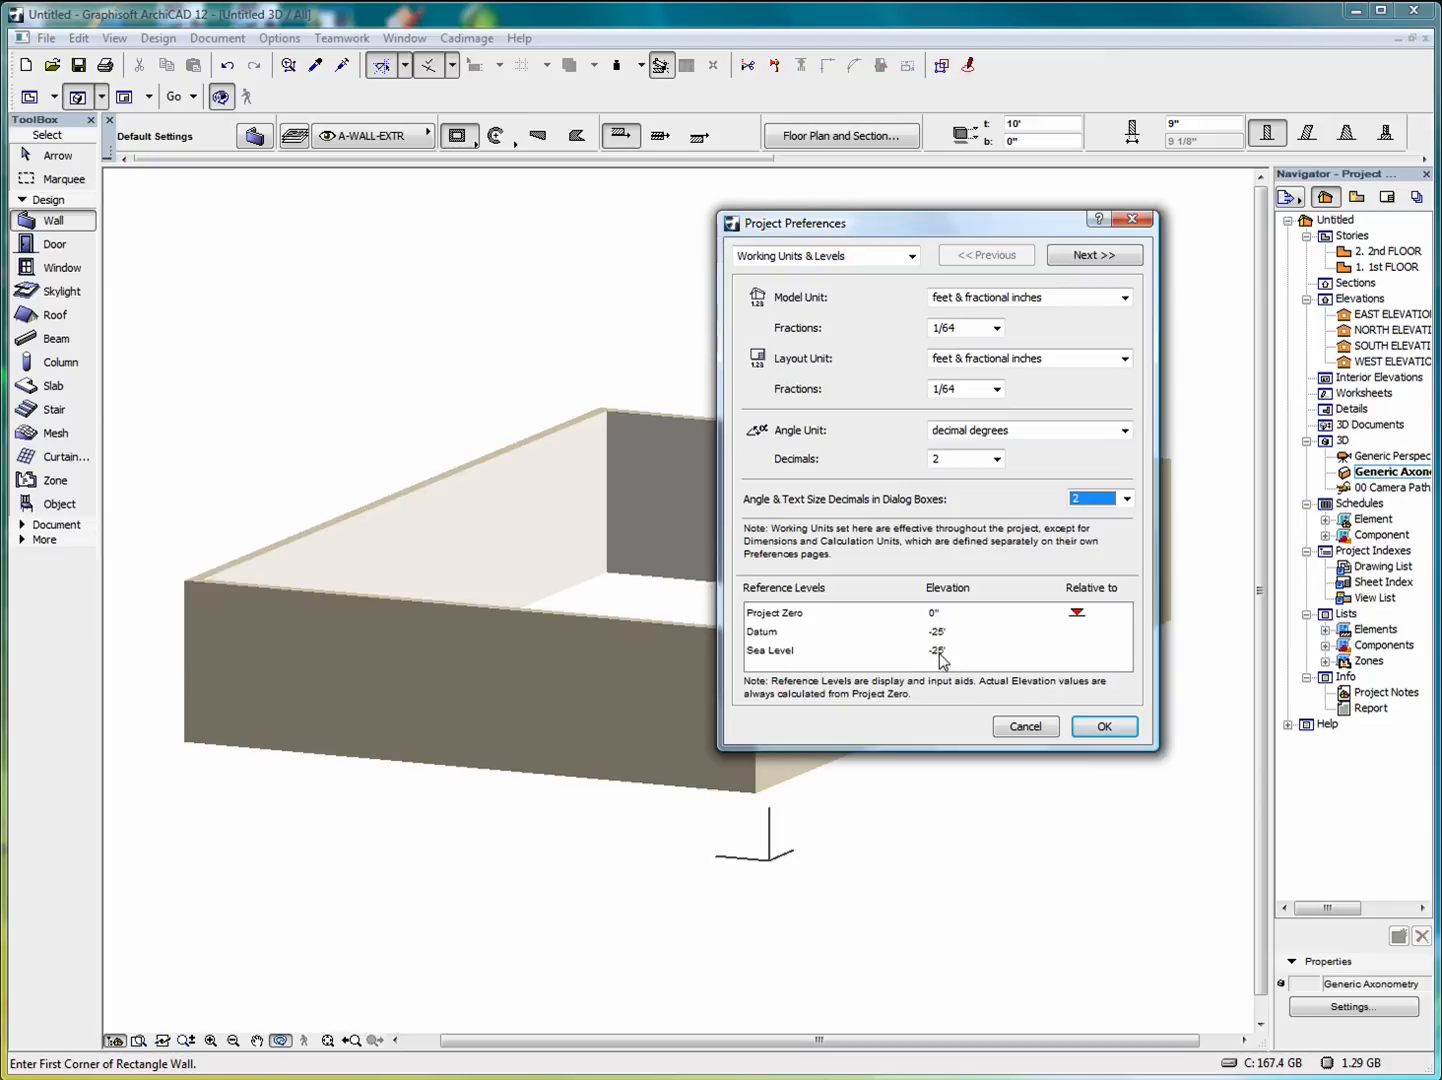
# Go to the Dimensions preferences and review the available preference pages and predefined dimension standards.
pyautogui.click(1093, 259)
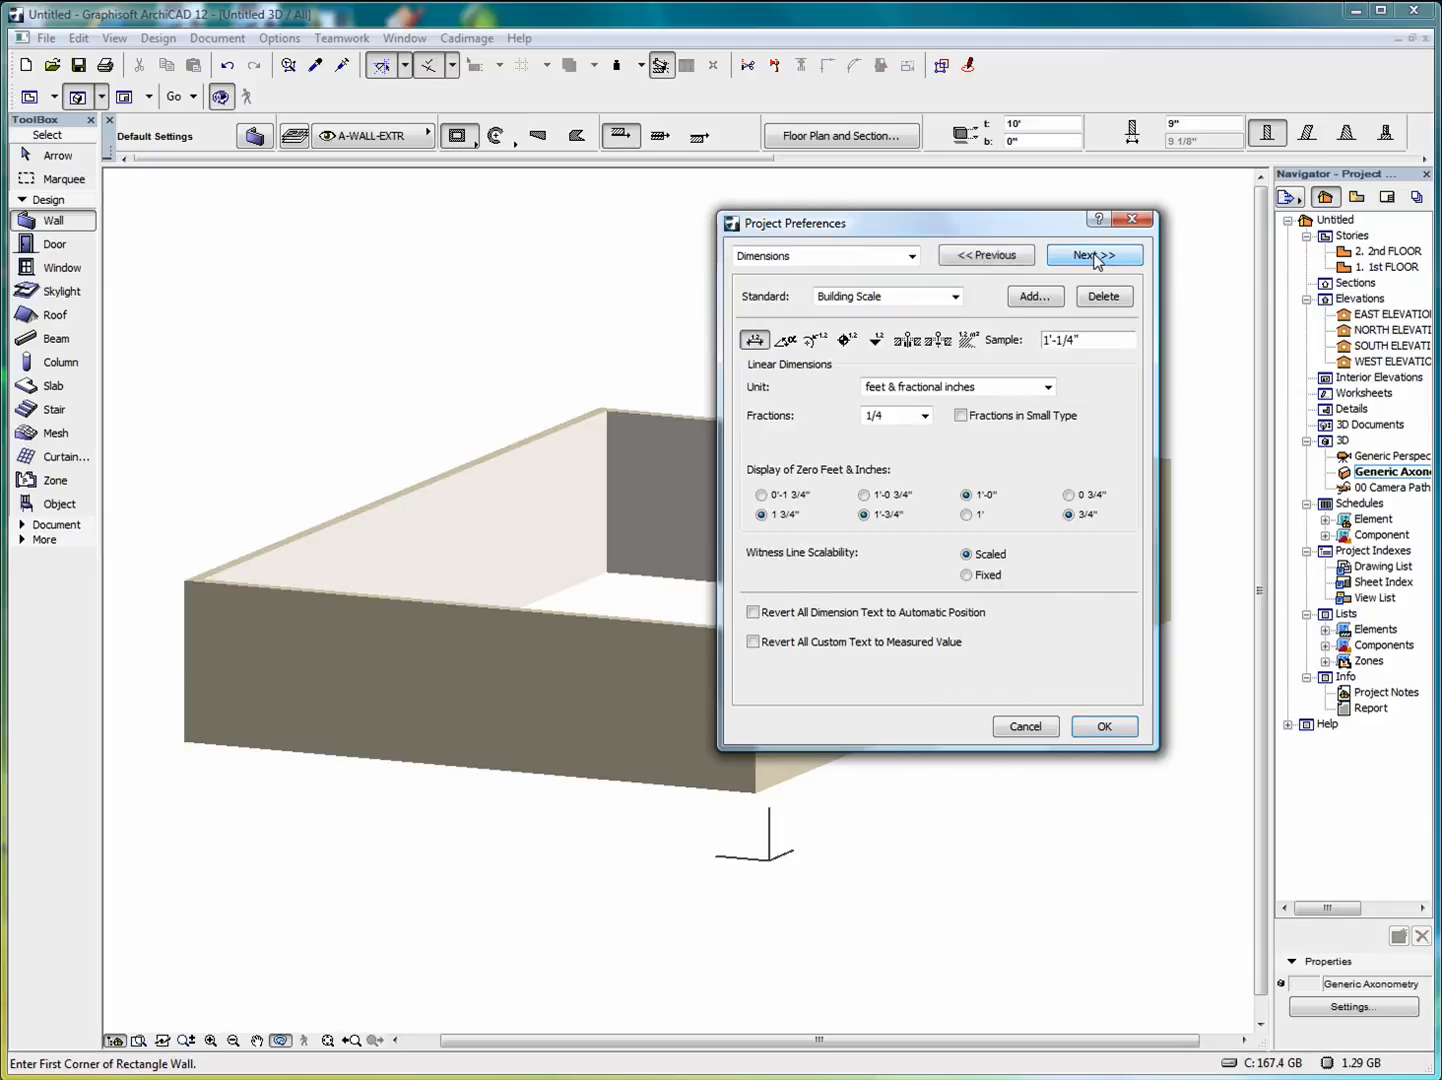
pyautogui.click(912, 257)
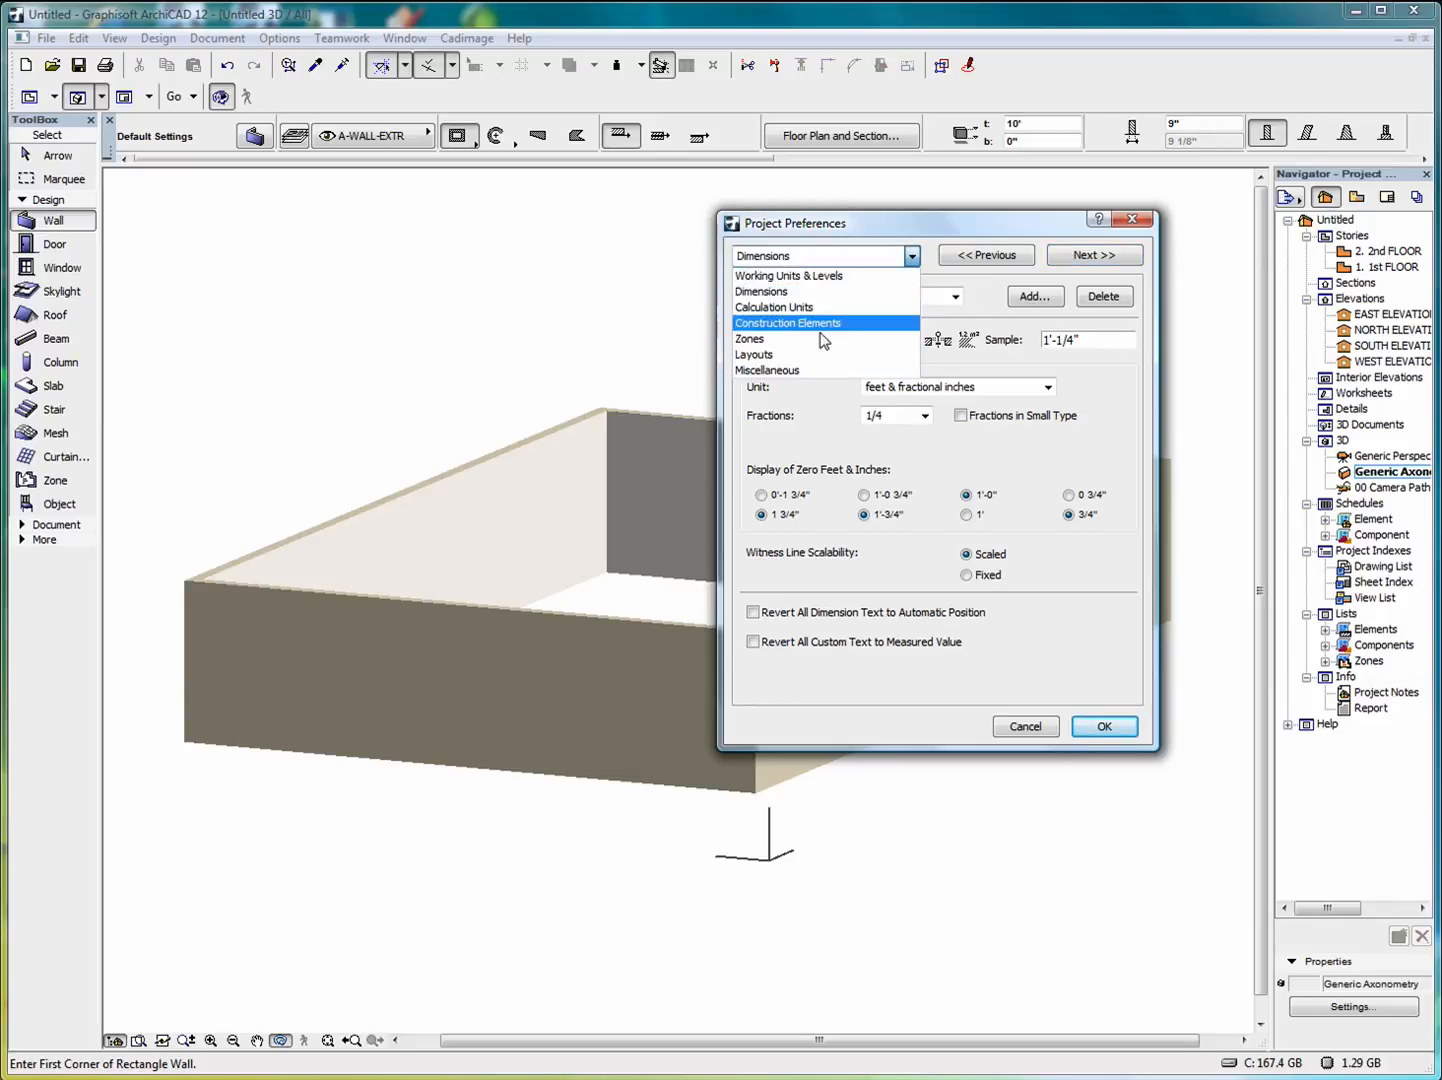
pyautogui.click(912, 257)
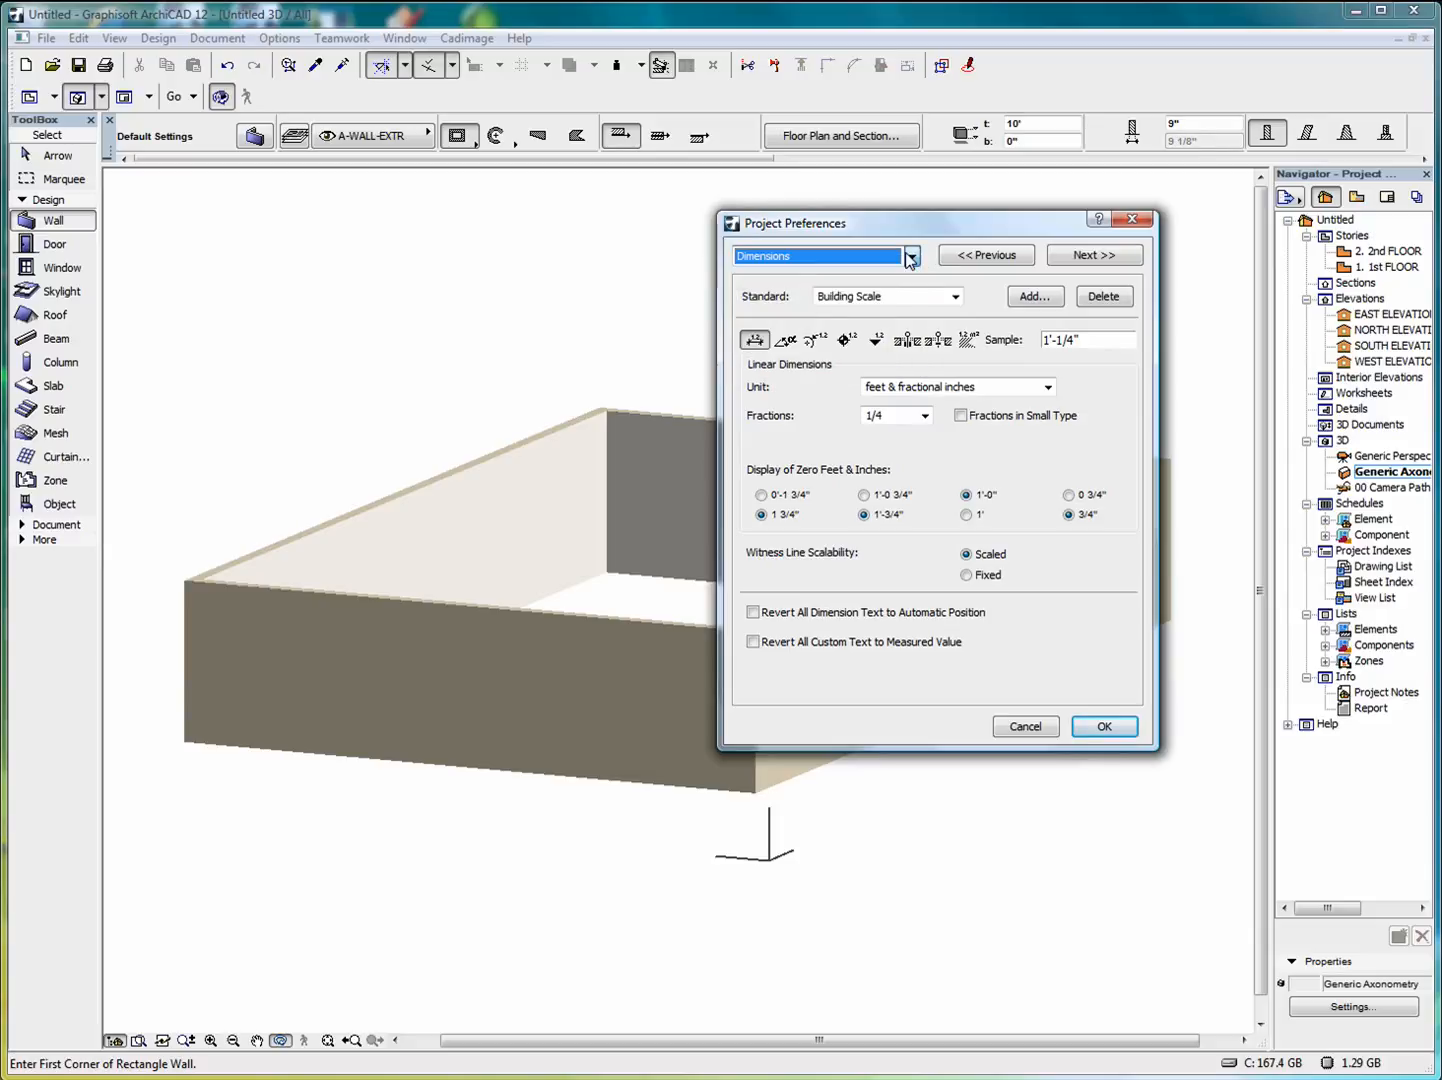
pyautogui.click(956, 297)
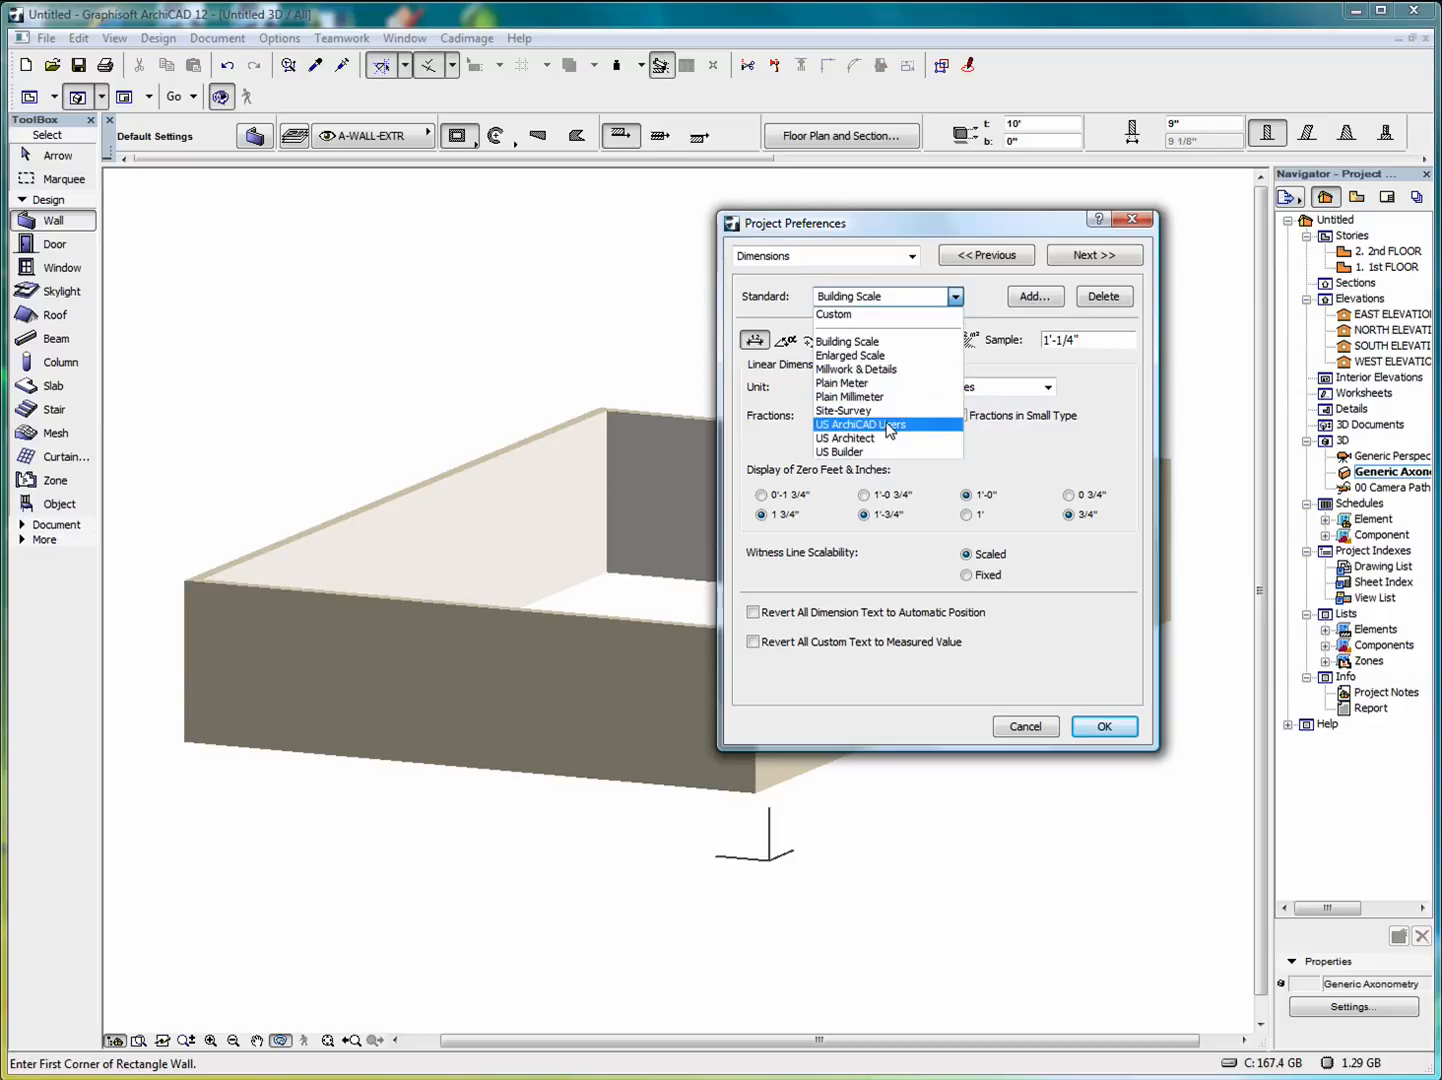
pyautogui.click(956, 298)
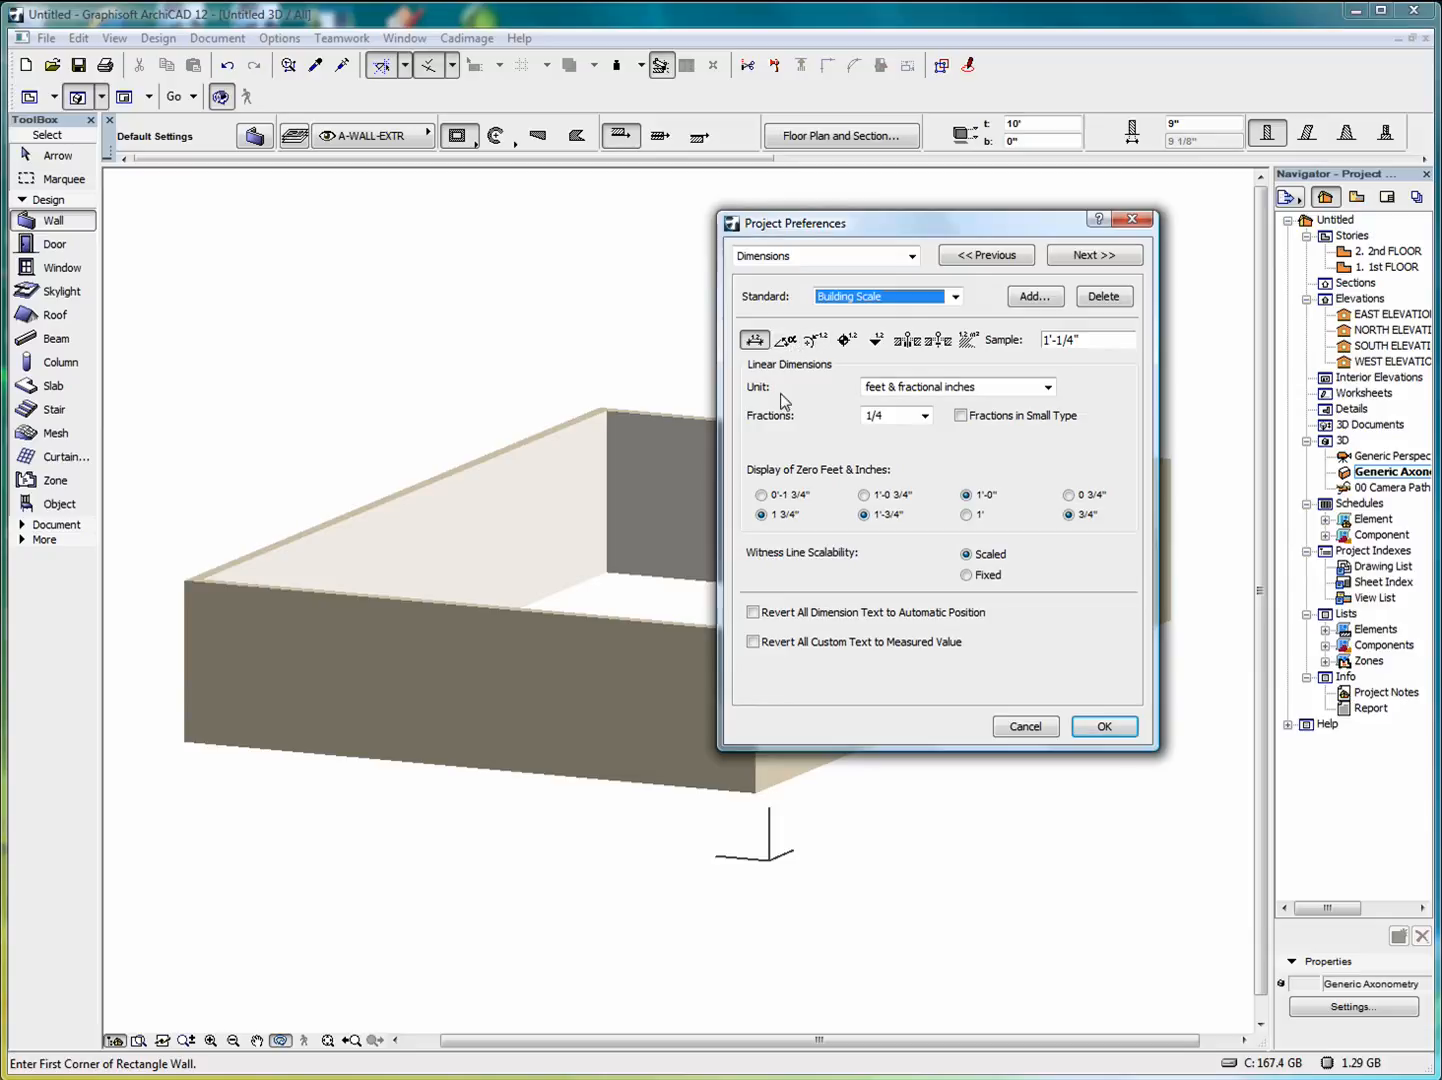
# Review the unit choices and fraction precisions offered for linear dimensions in the Building Scale standard.
pyautogui.click(1047, 388)
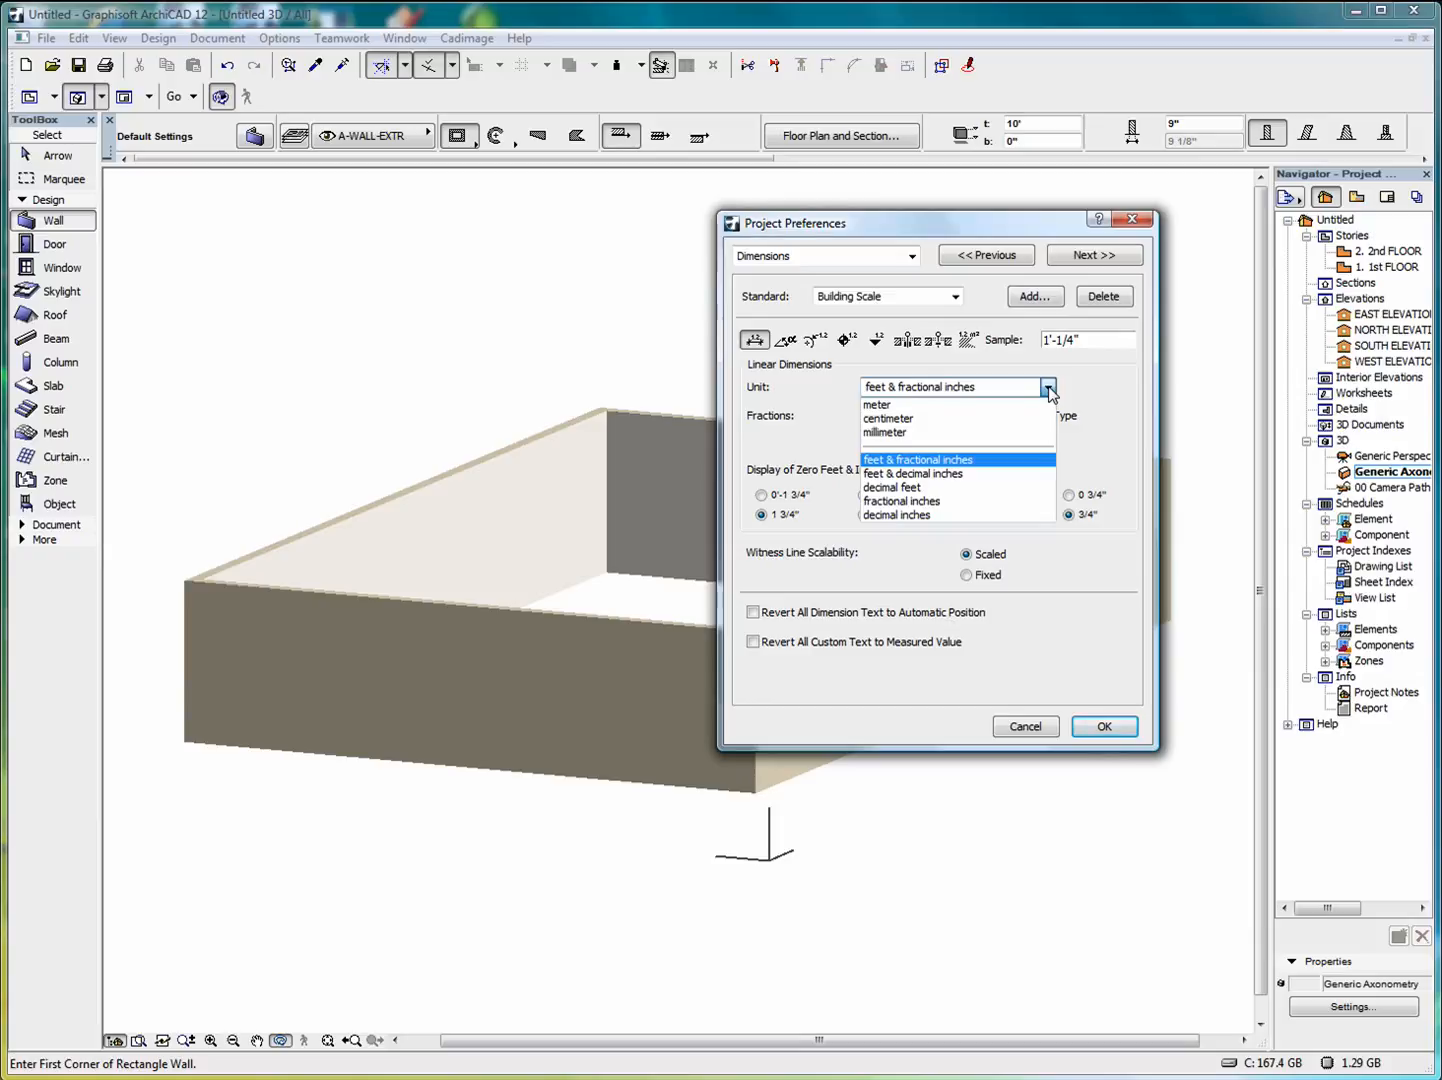
pyautogui.click(1048, 390)
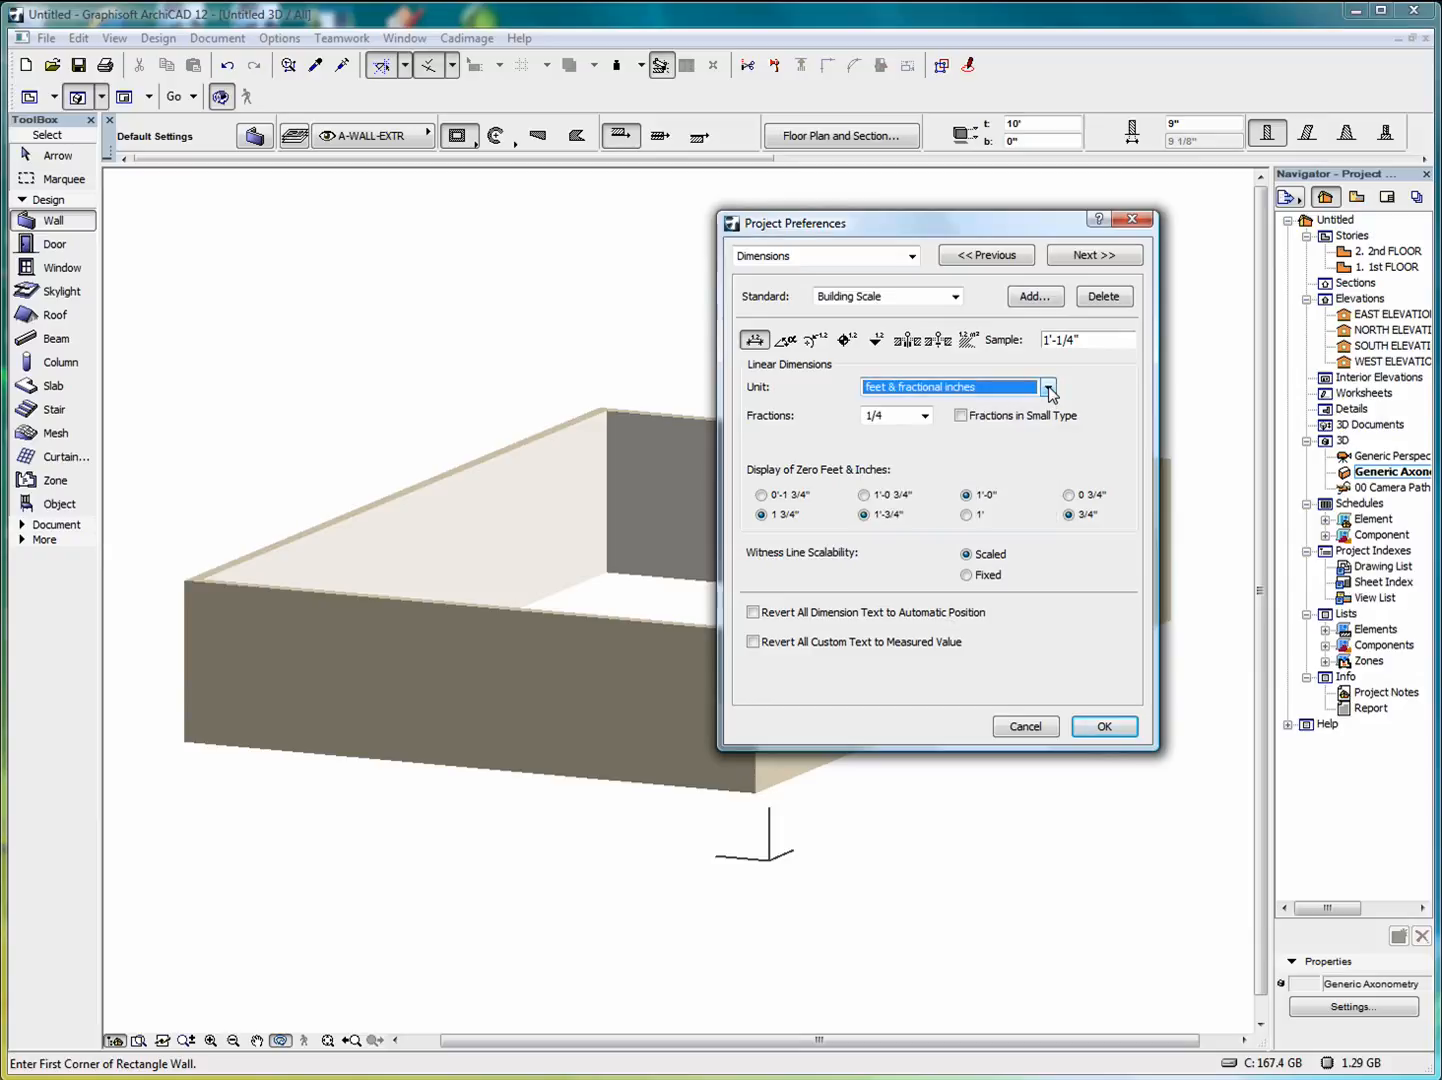
pyautogui.click(925, 416)
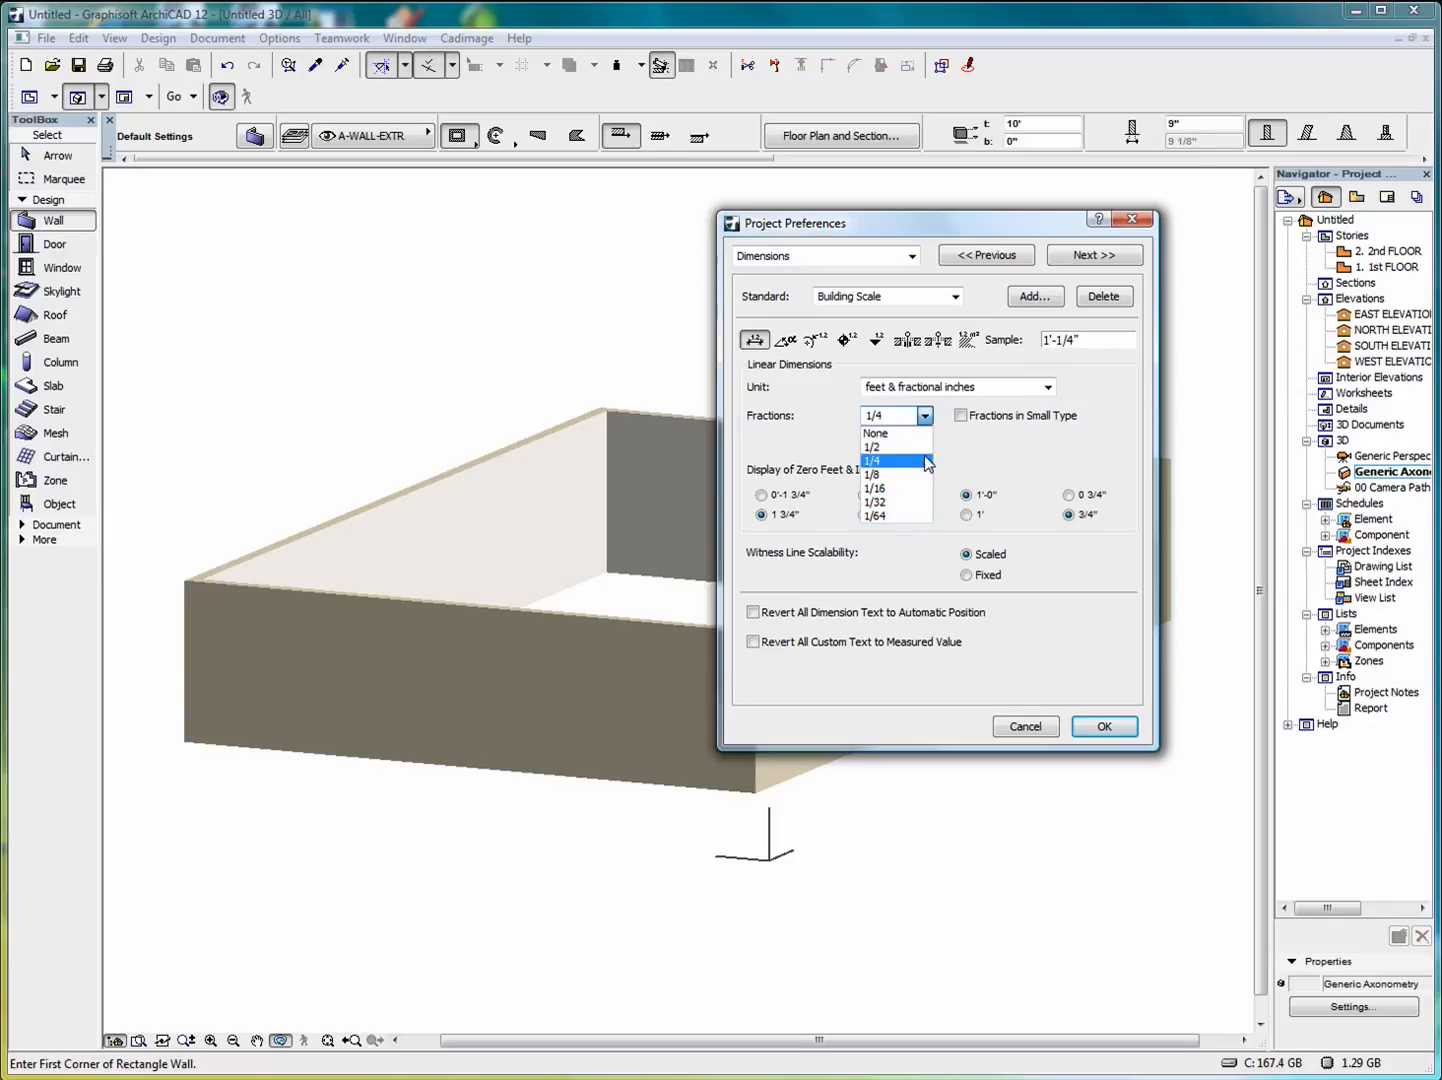
pyautogui.click(925, 416)
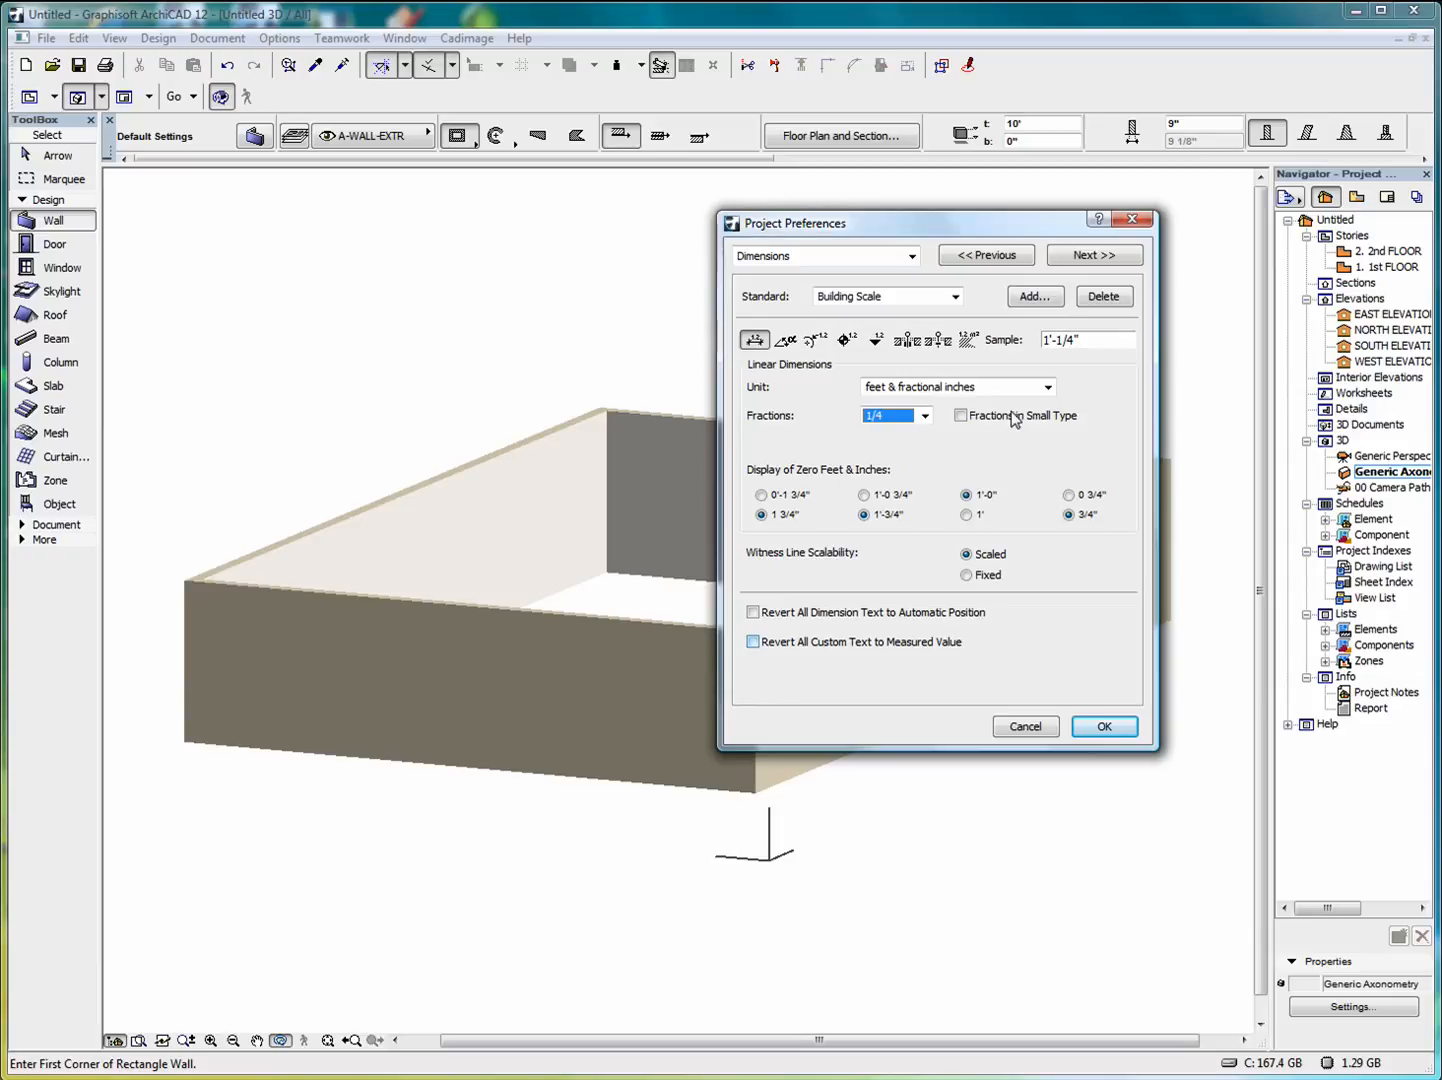
# Go to the Calculation Units preferences and review the length units, area units and the area's extra accuracy setting.
pyautogui.click(1103, 258)
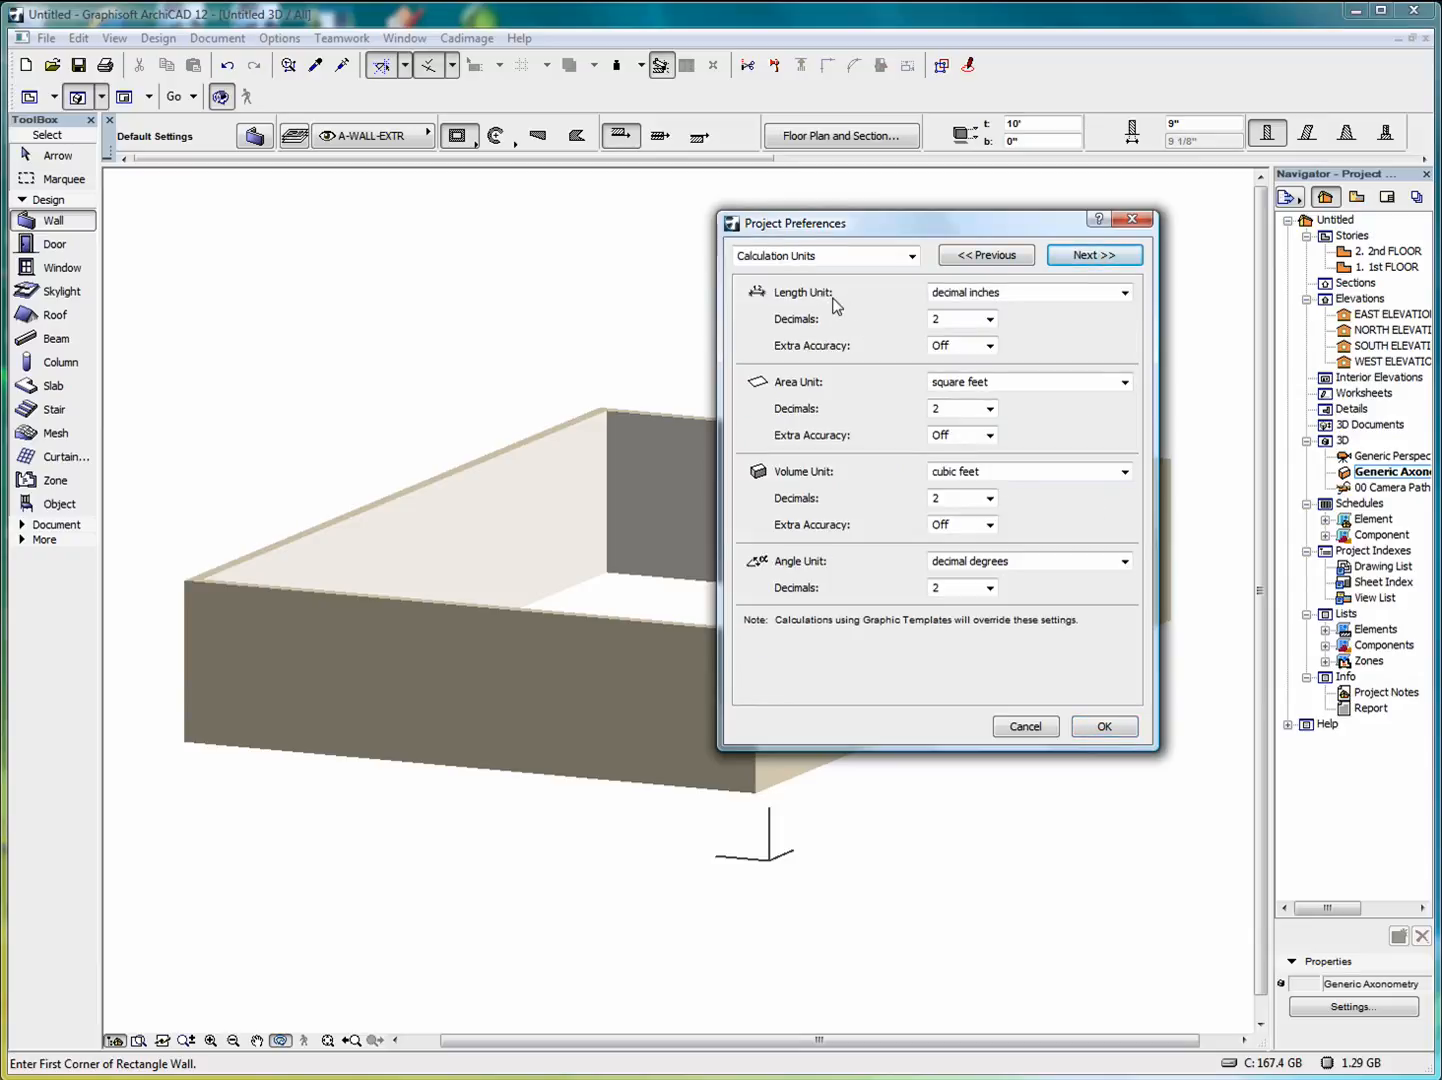
pyautogui.click(1125, 294)
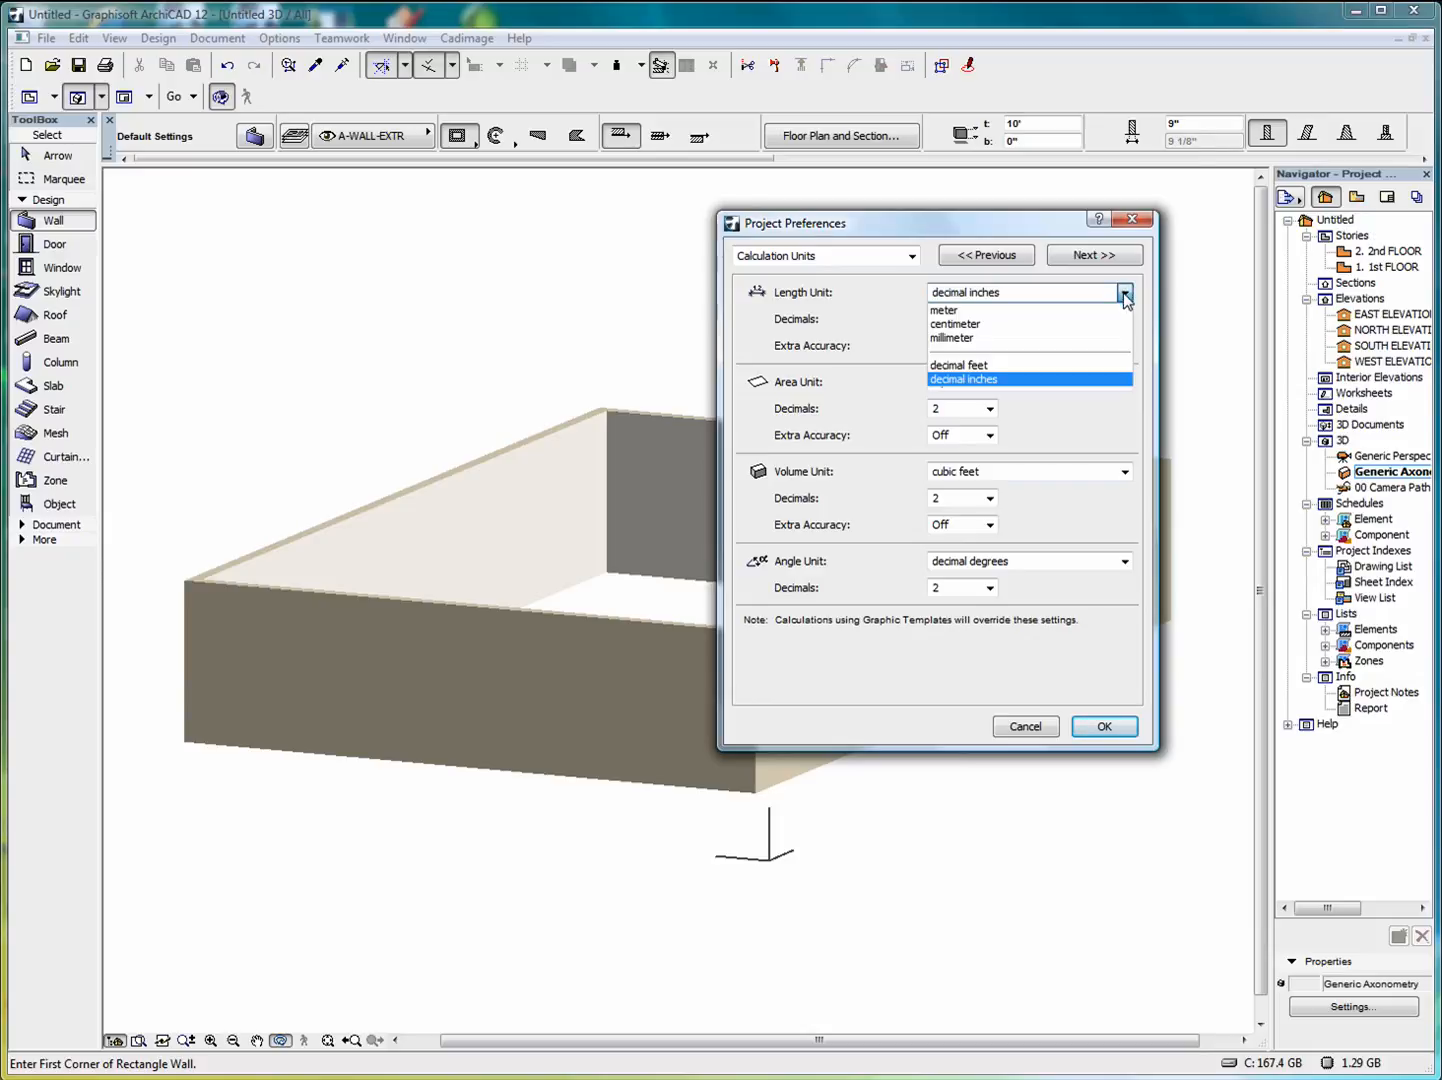
pyautogui.click(1125, 295)
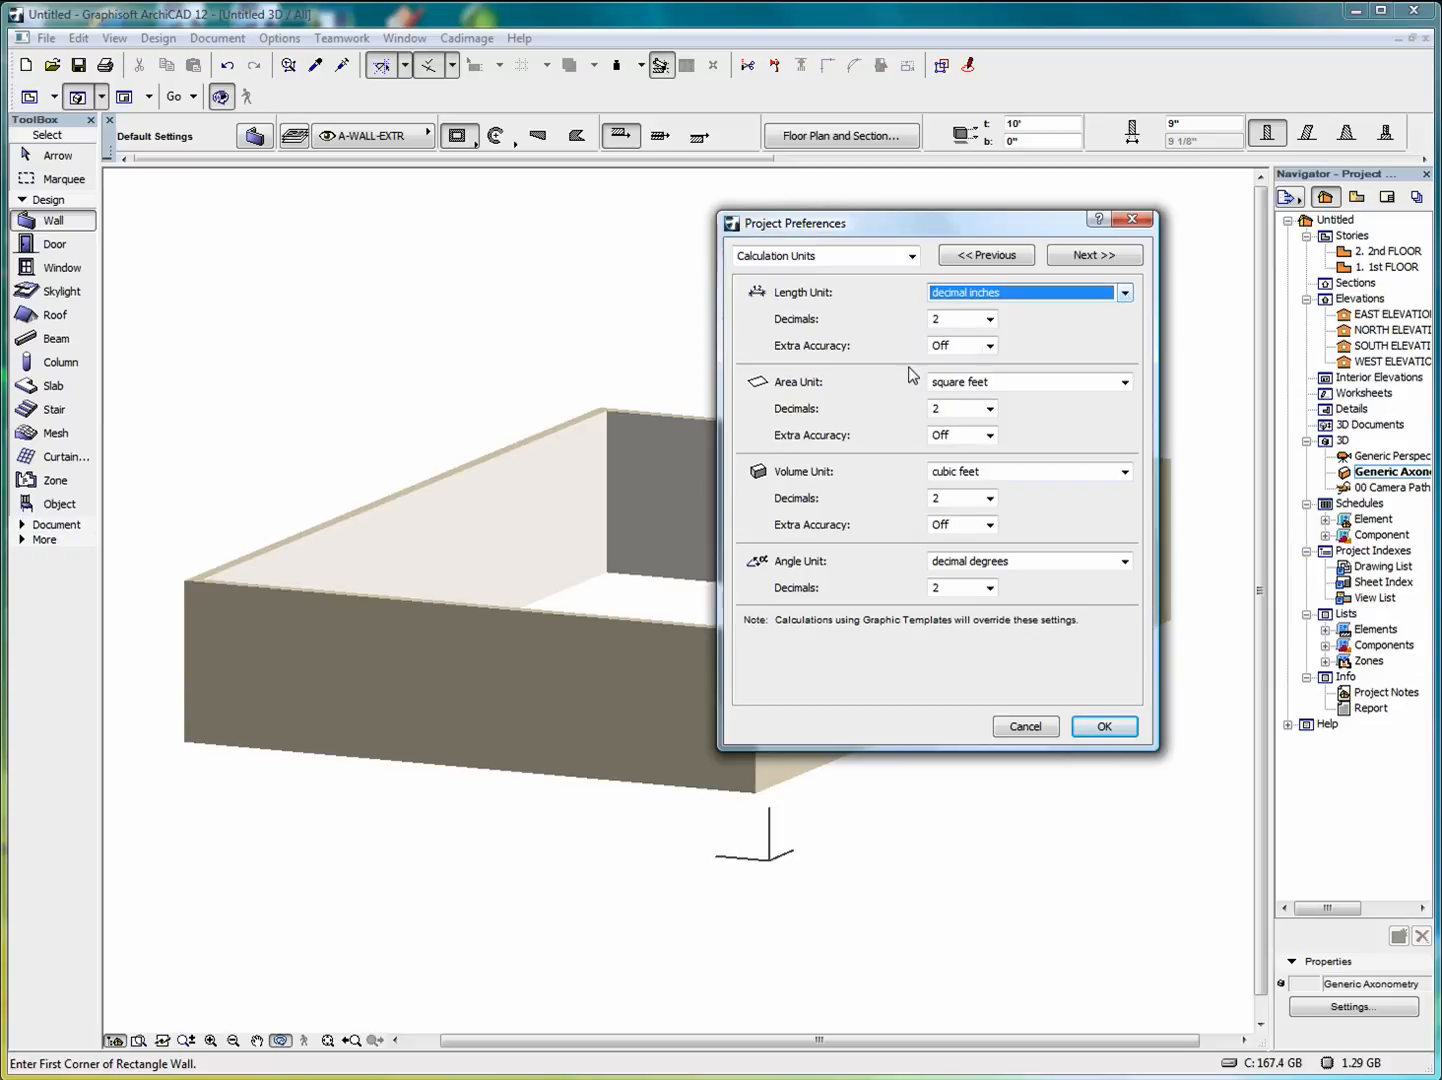
pyautogui.click(1125, 383)
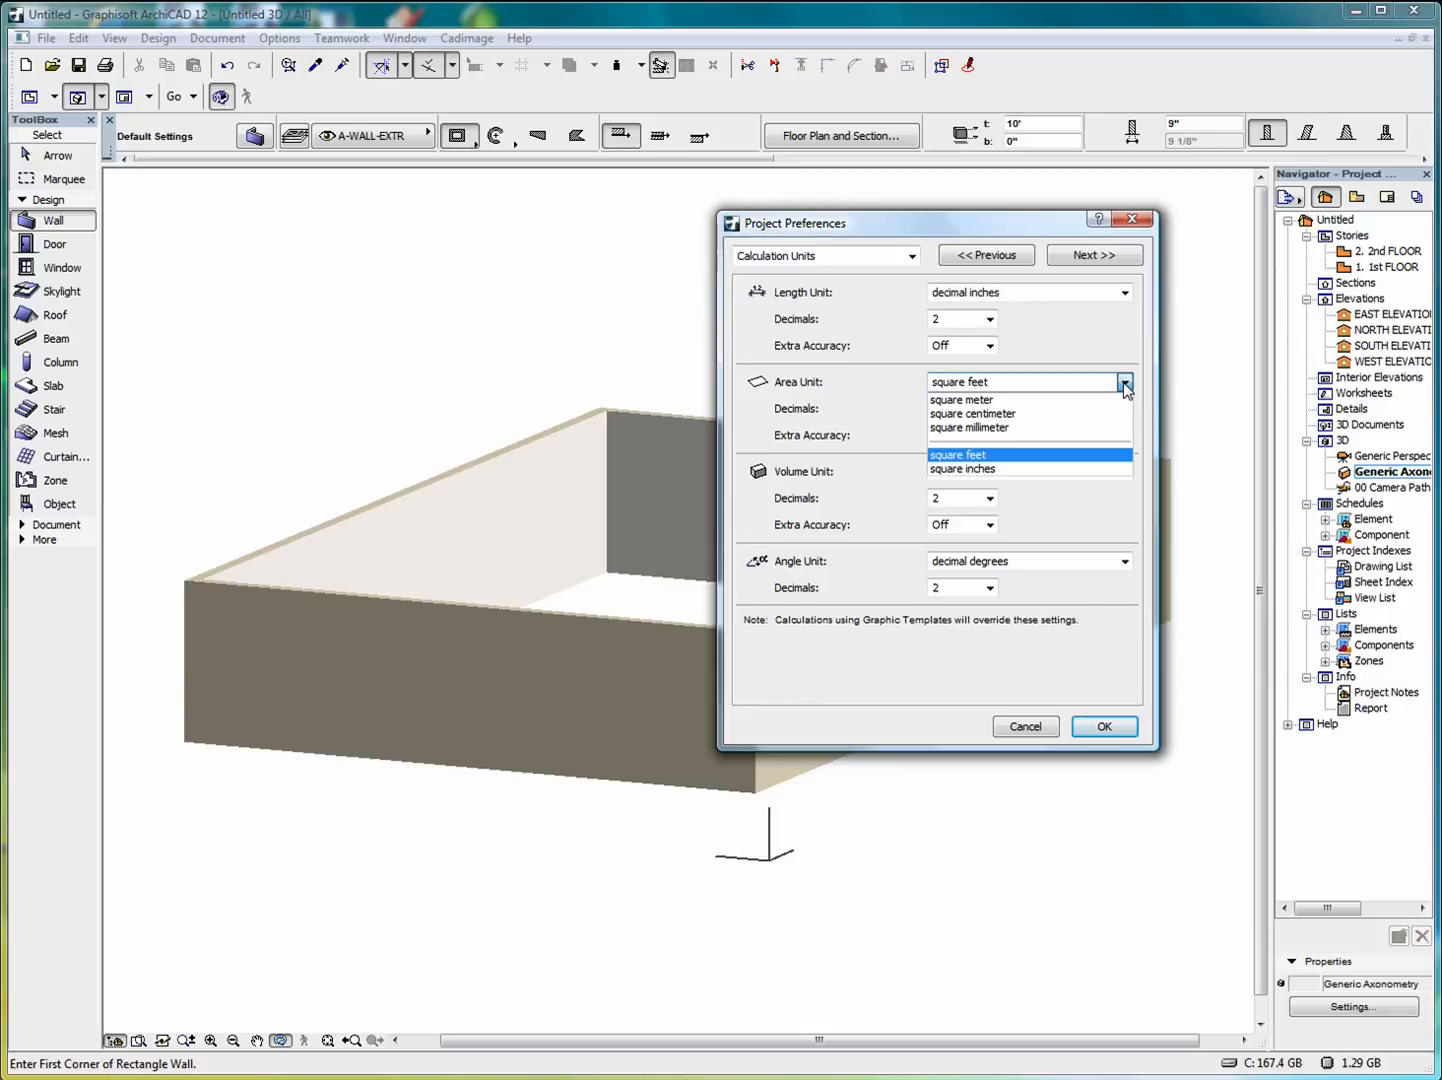
pyautogui.click(1125, 385)
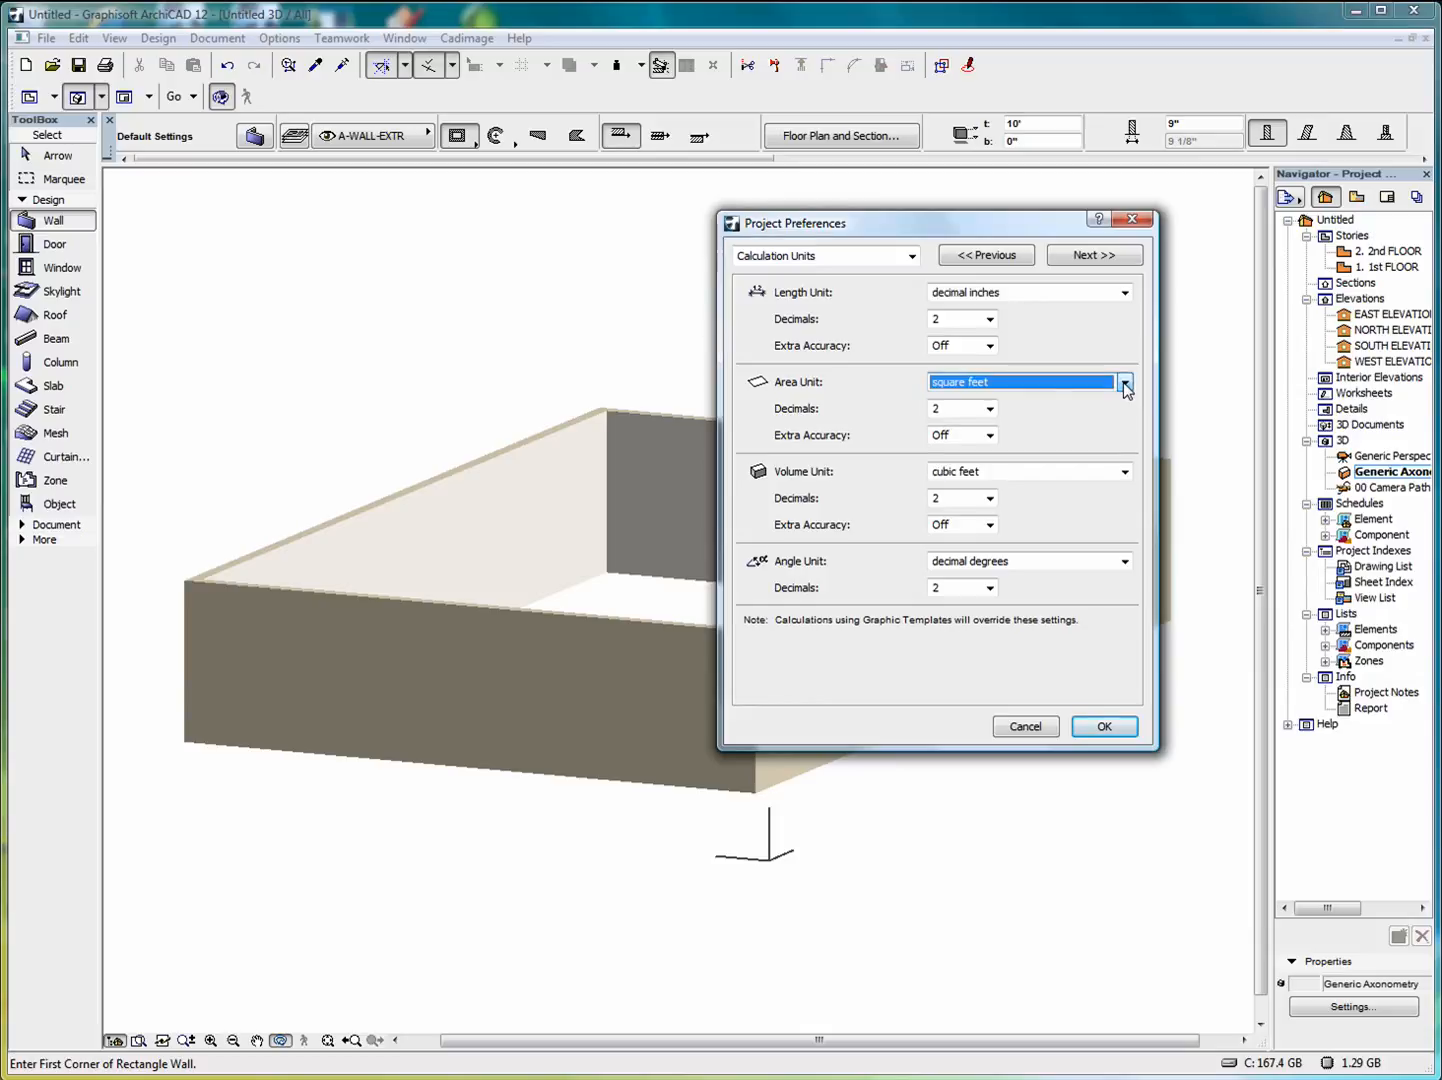
pyautogui.click(989, 437)
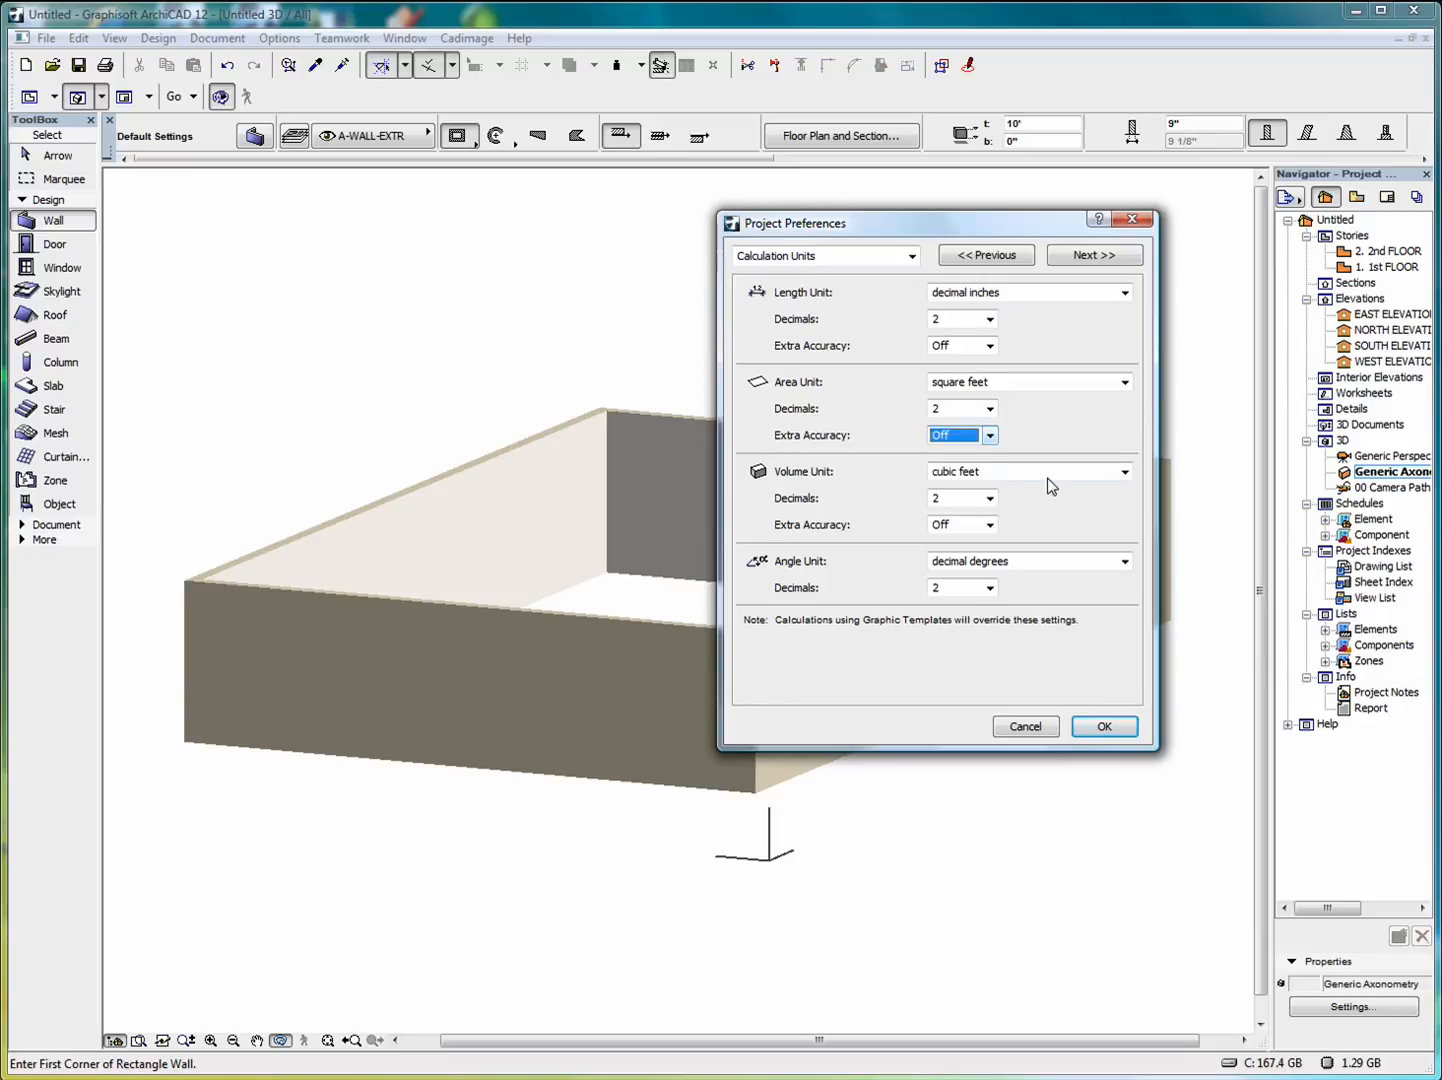
# Review the volume unit and angle unit choices and the angle decimals offered for calculations.
pyautogui.click(1125, 472)
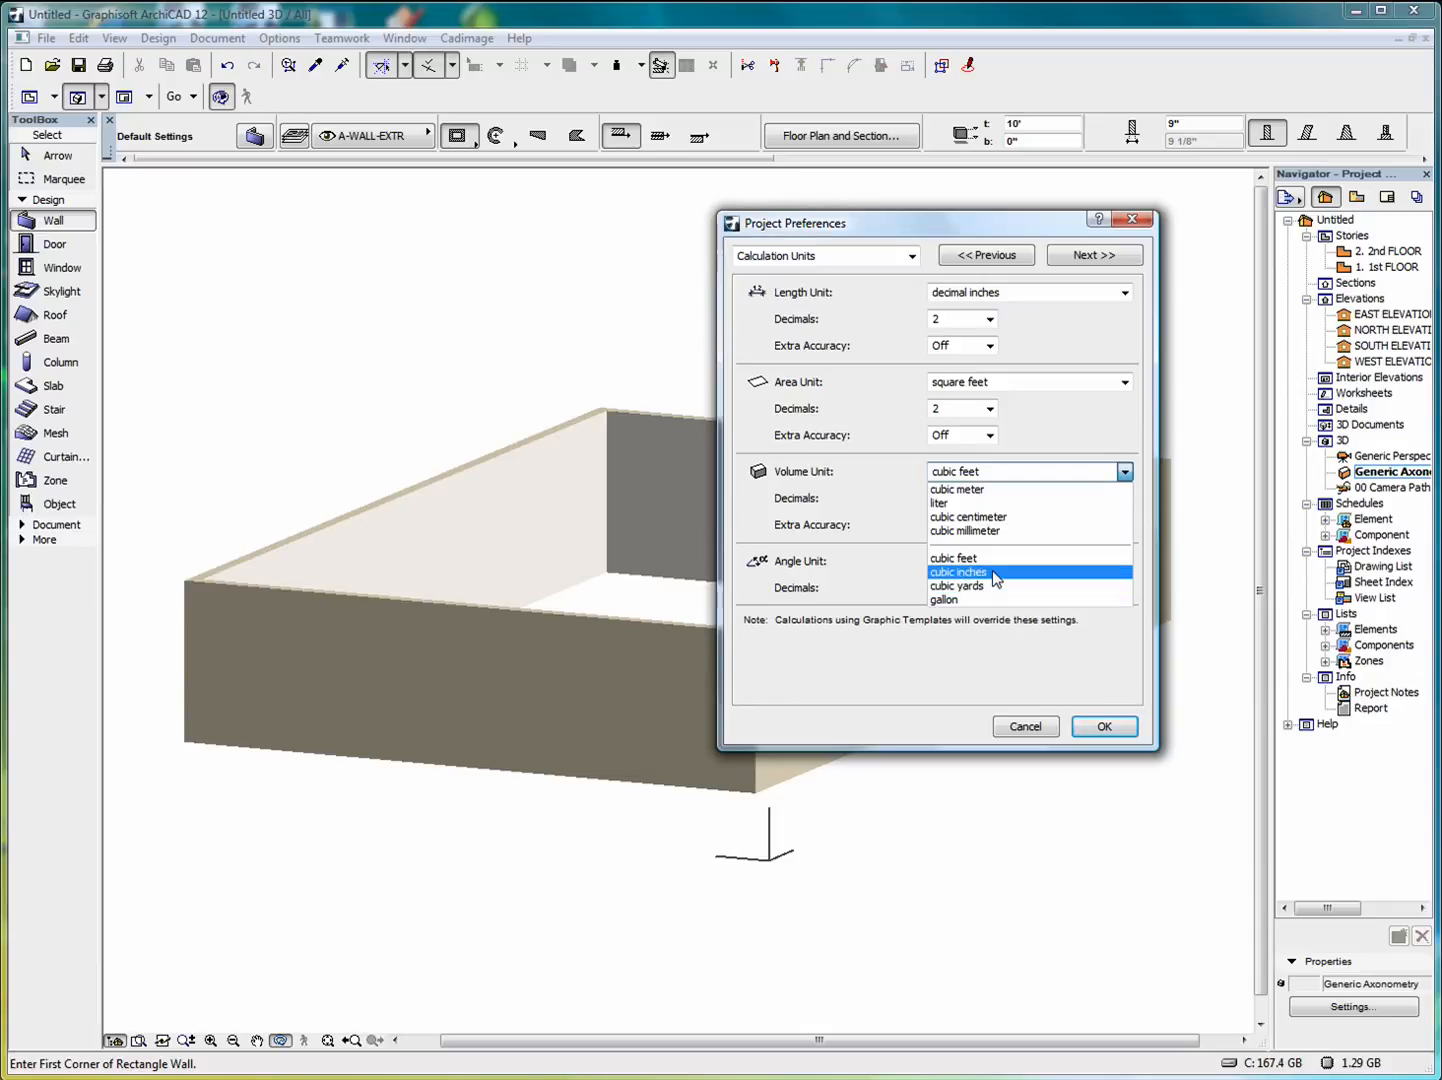
pyautogui.click(1124, 472)
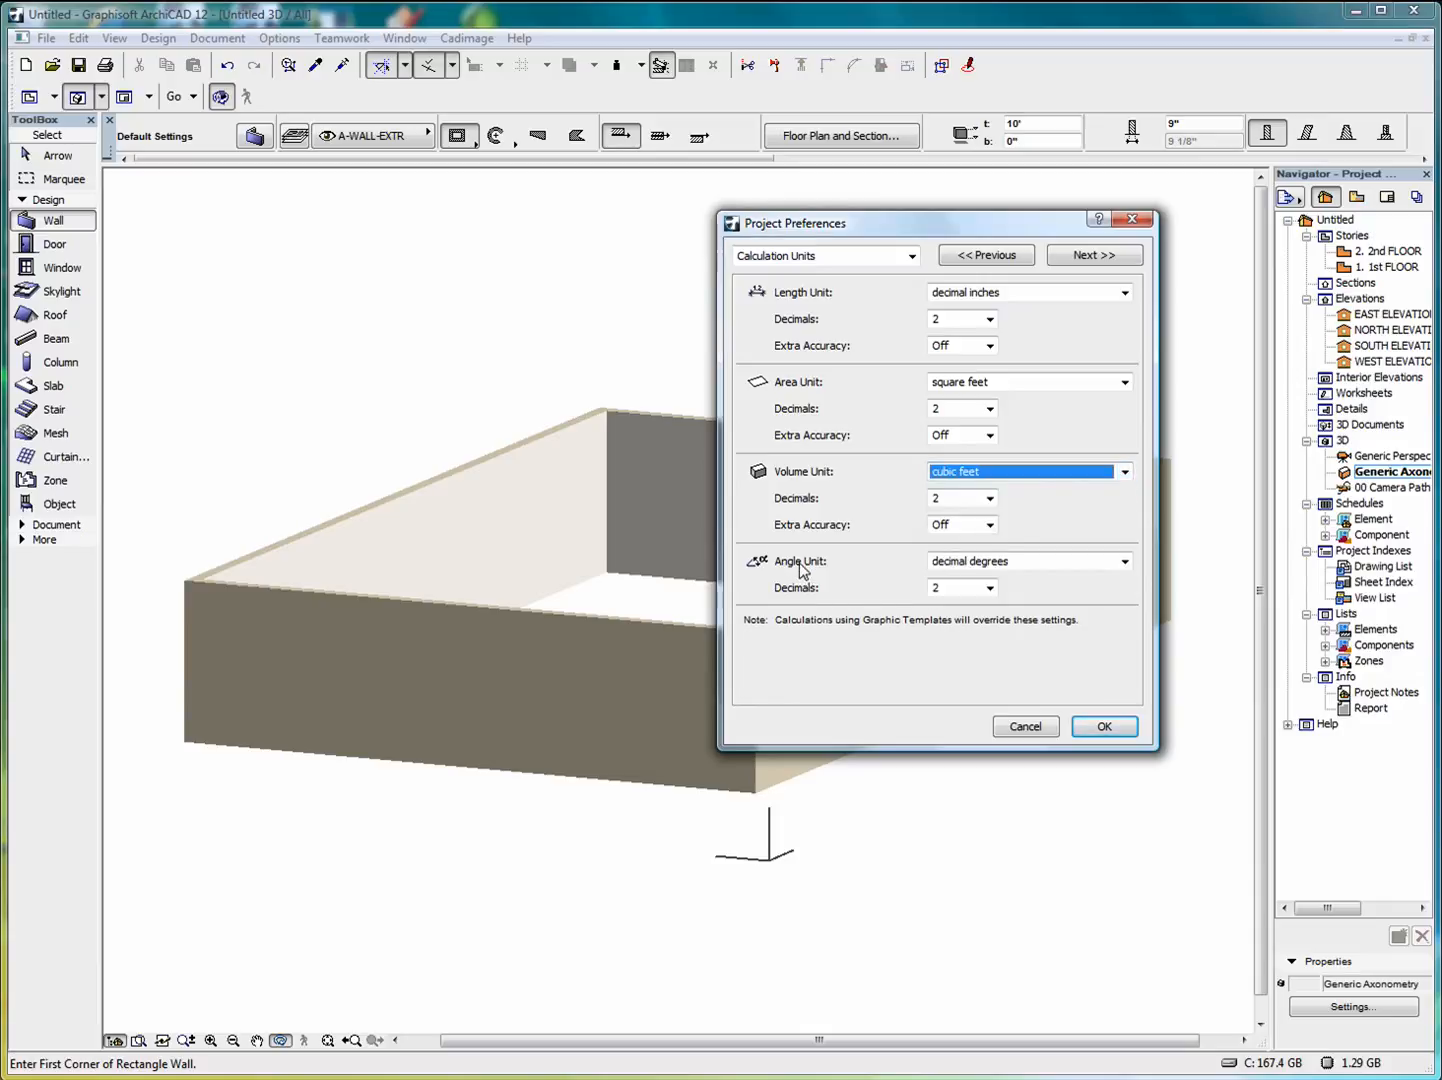
pyautogui.click(1125, 561)
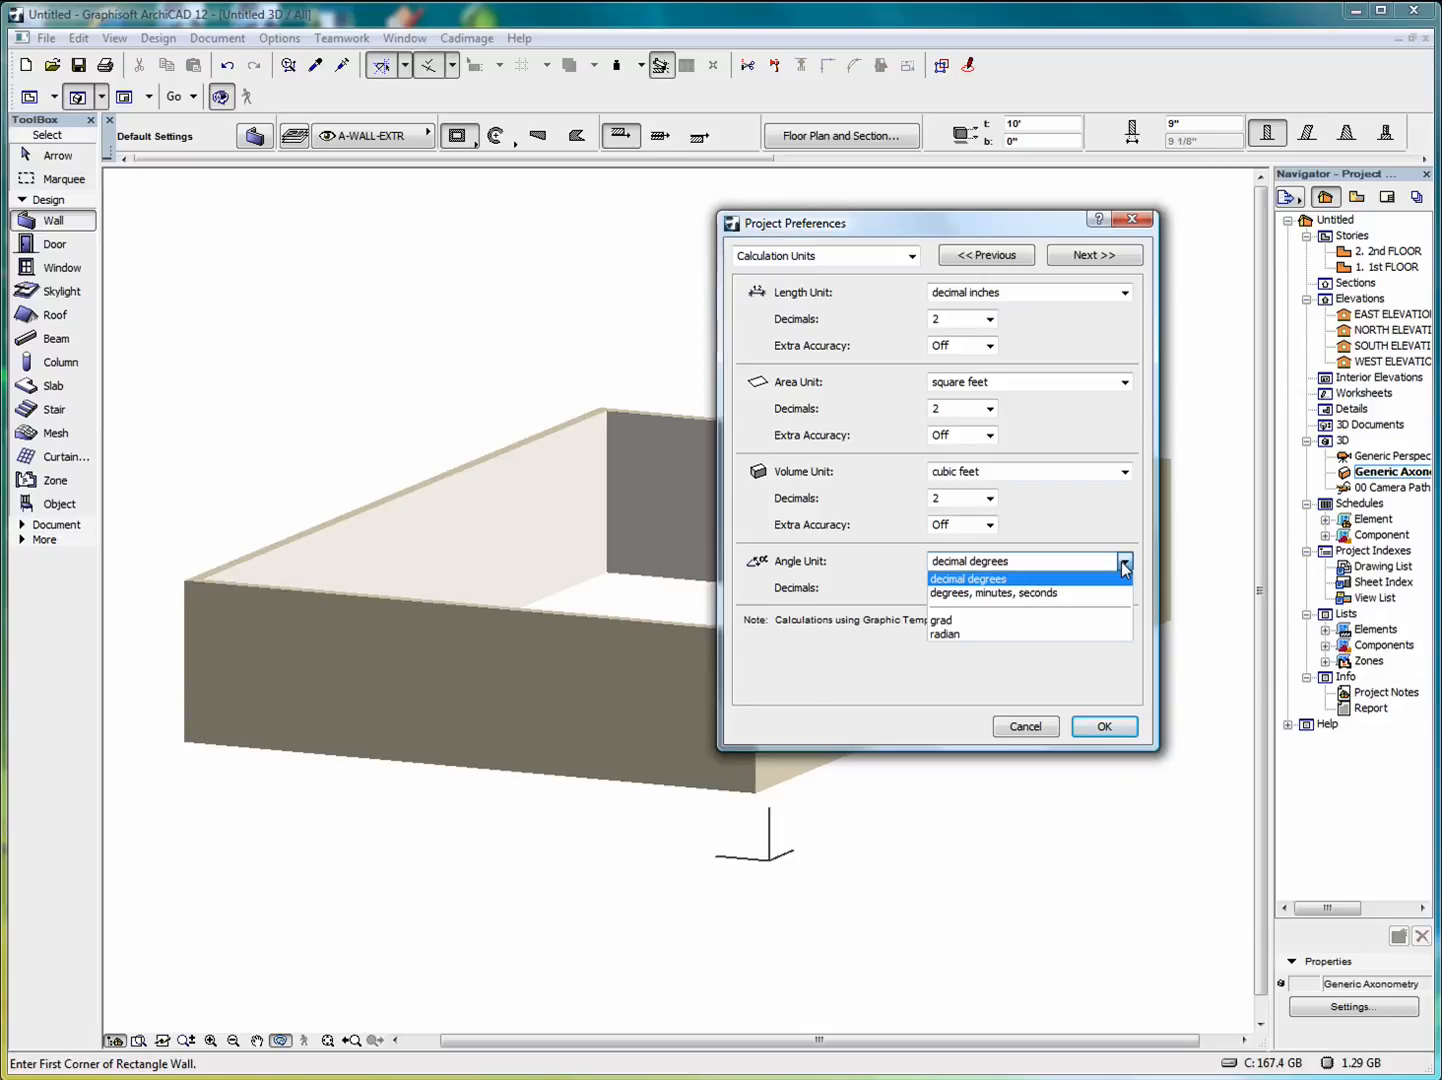
pyautogui.click(1125, 565)
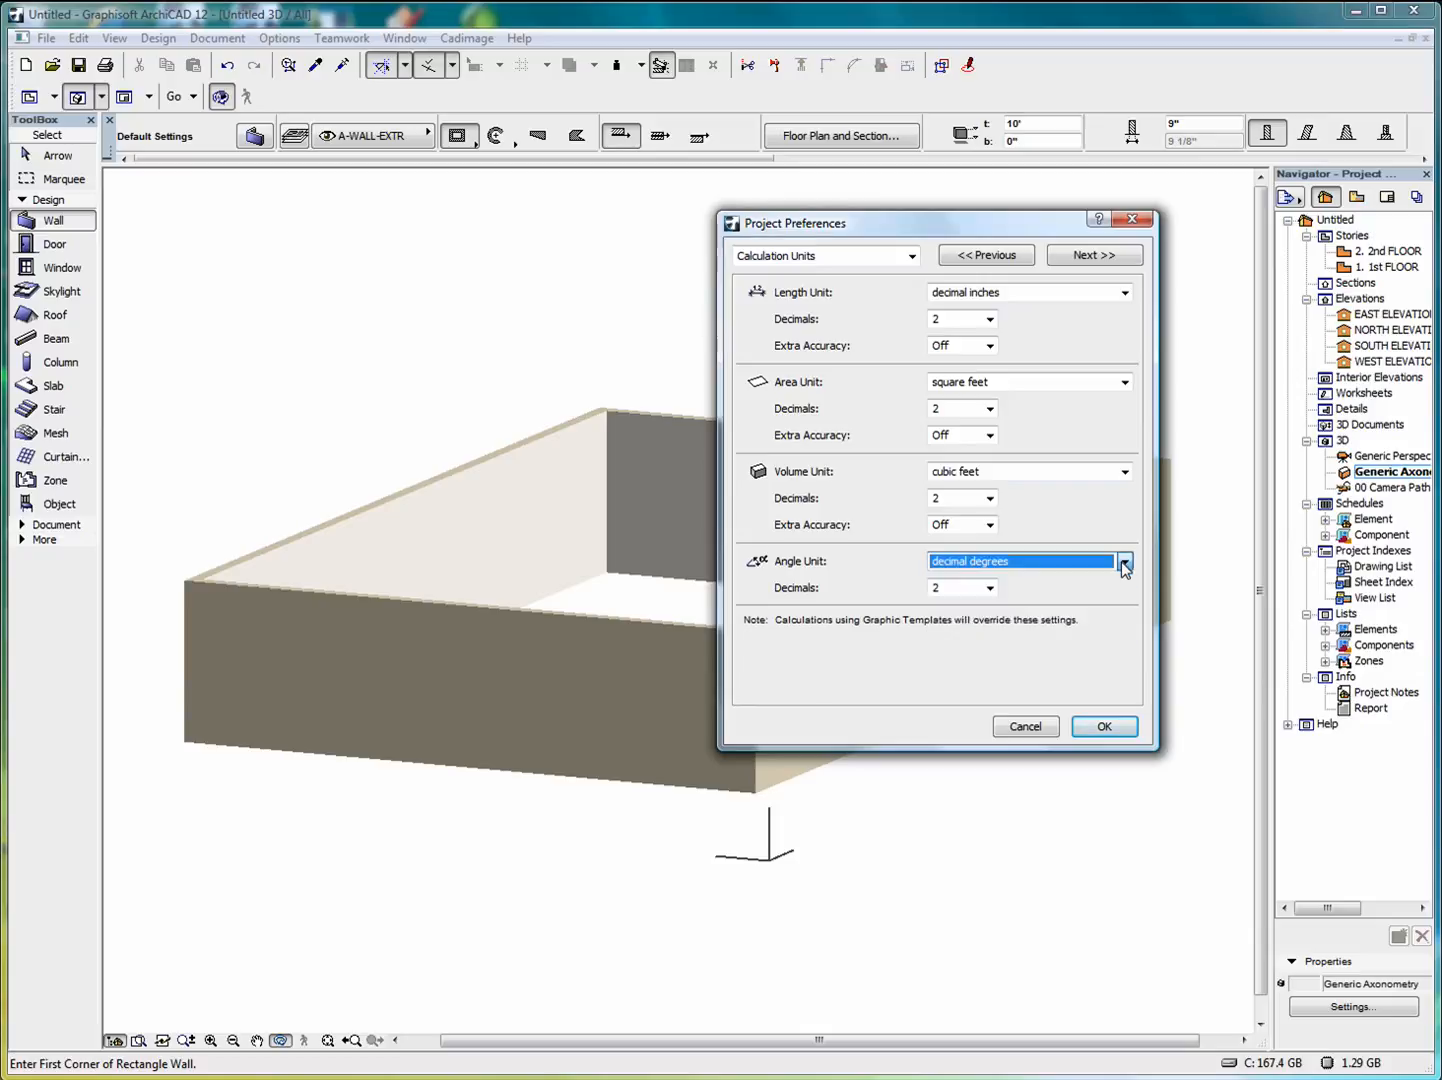
pyautogui.click(990, 590)
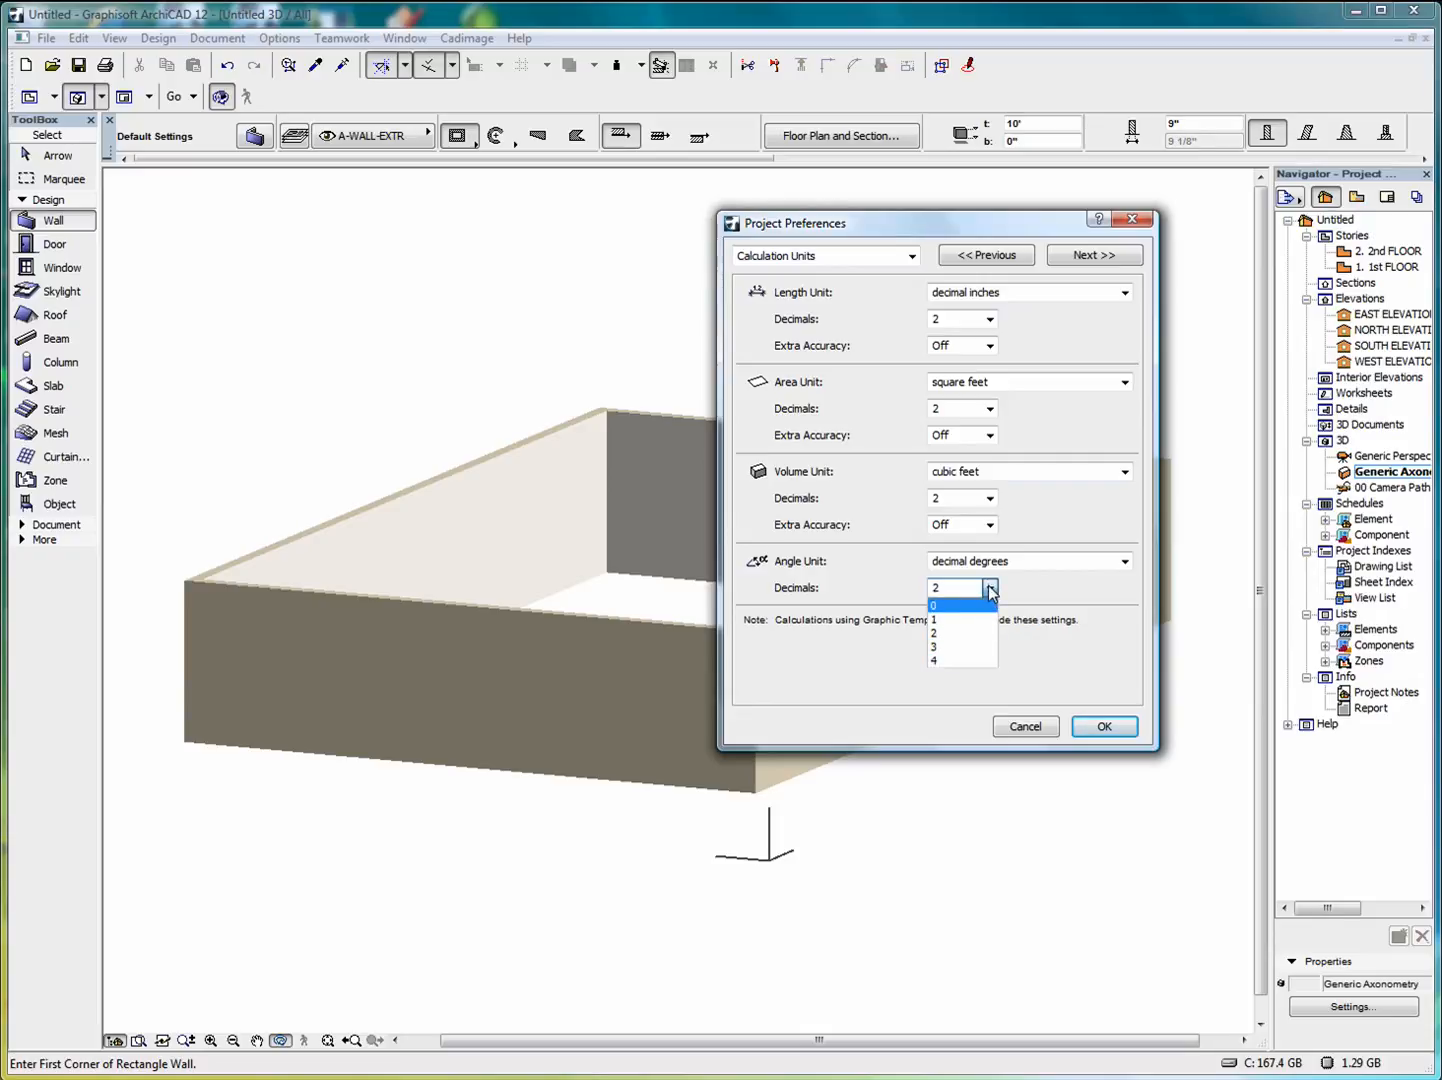
pyautogui.click(991, 592)
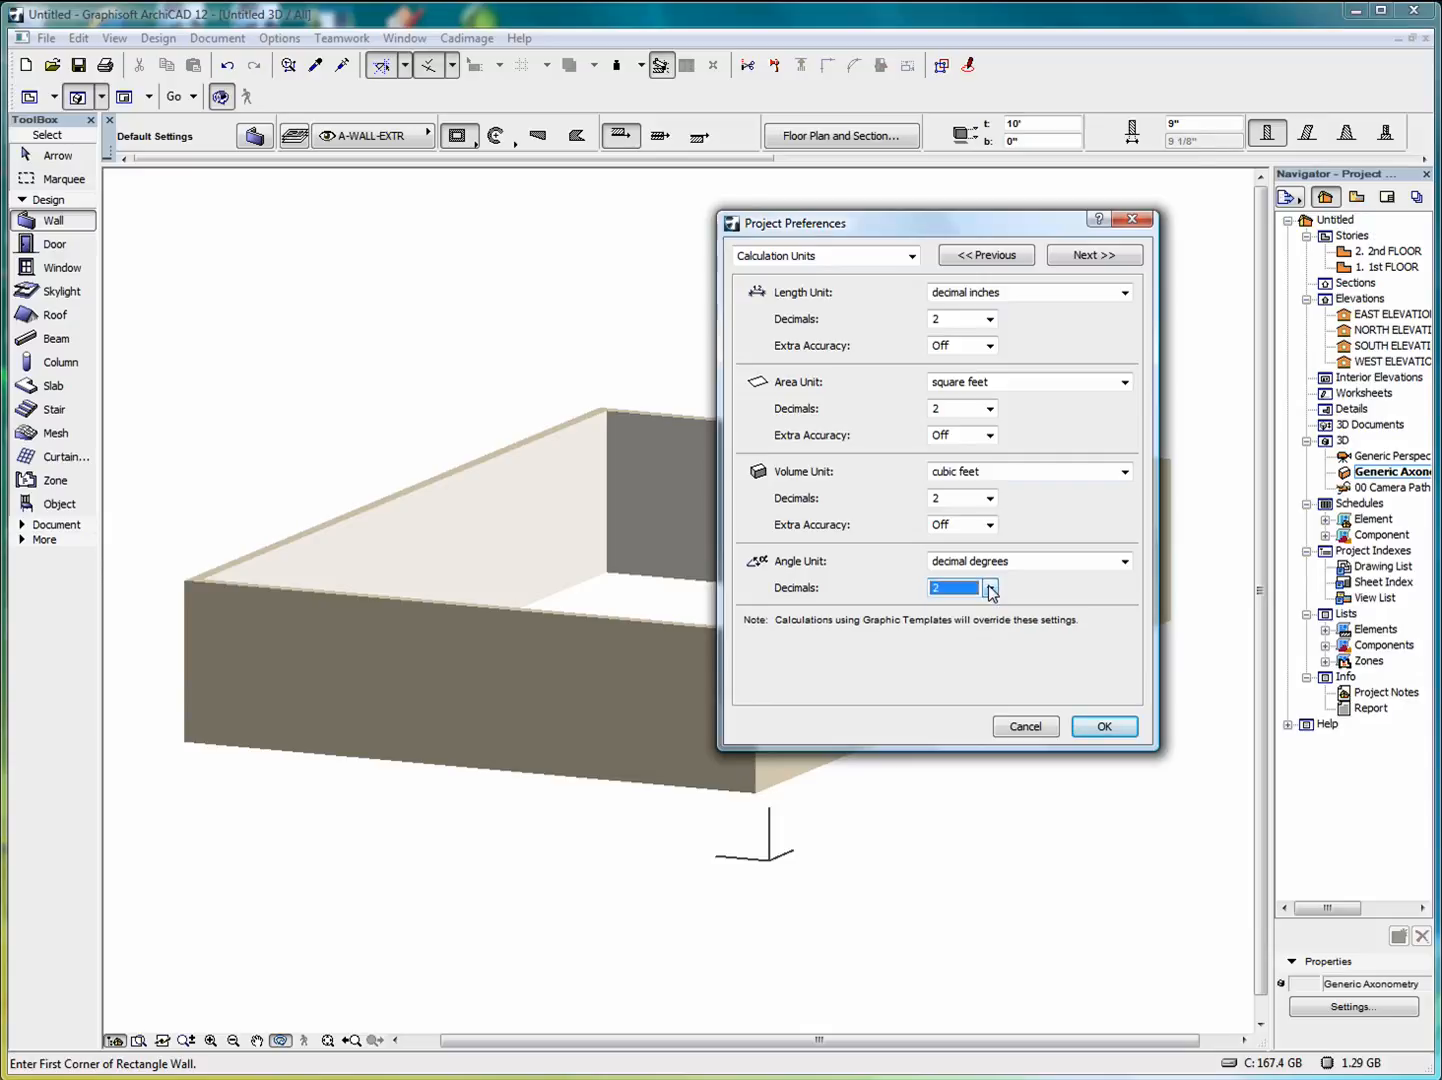
# Go to the Construction Elements preferences and review the line types offered for elements above and below the home story.
pyautogui.click(1078, 258)
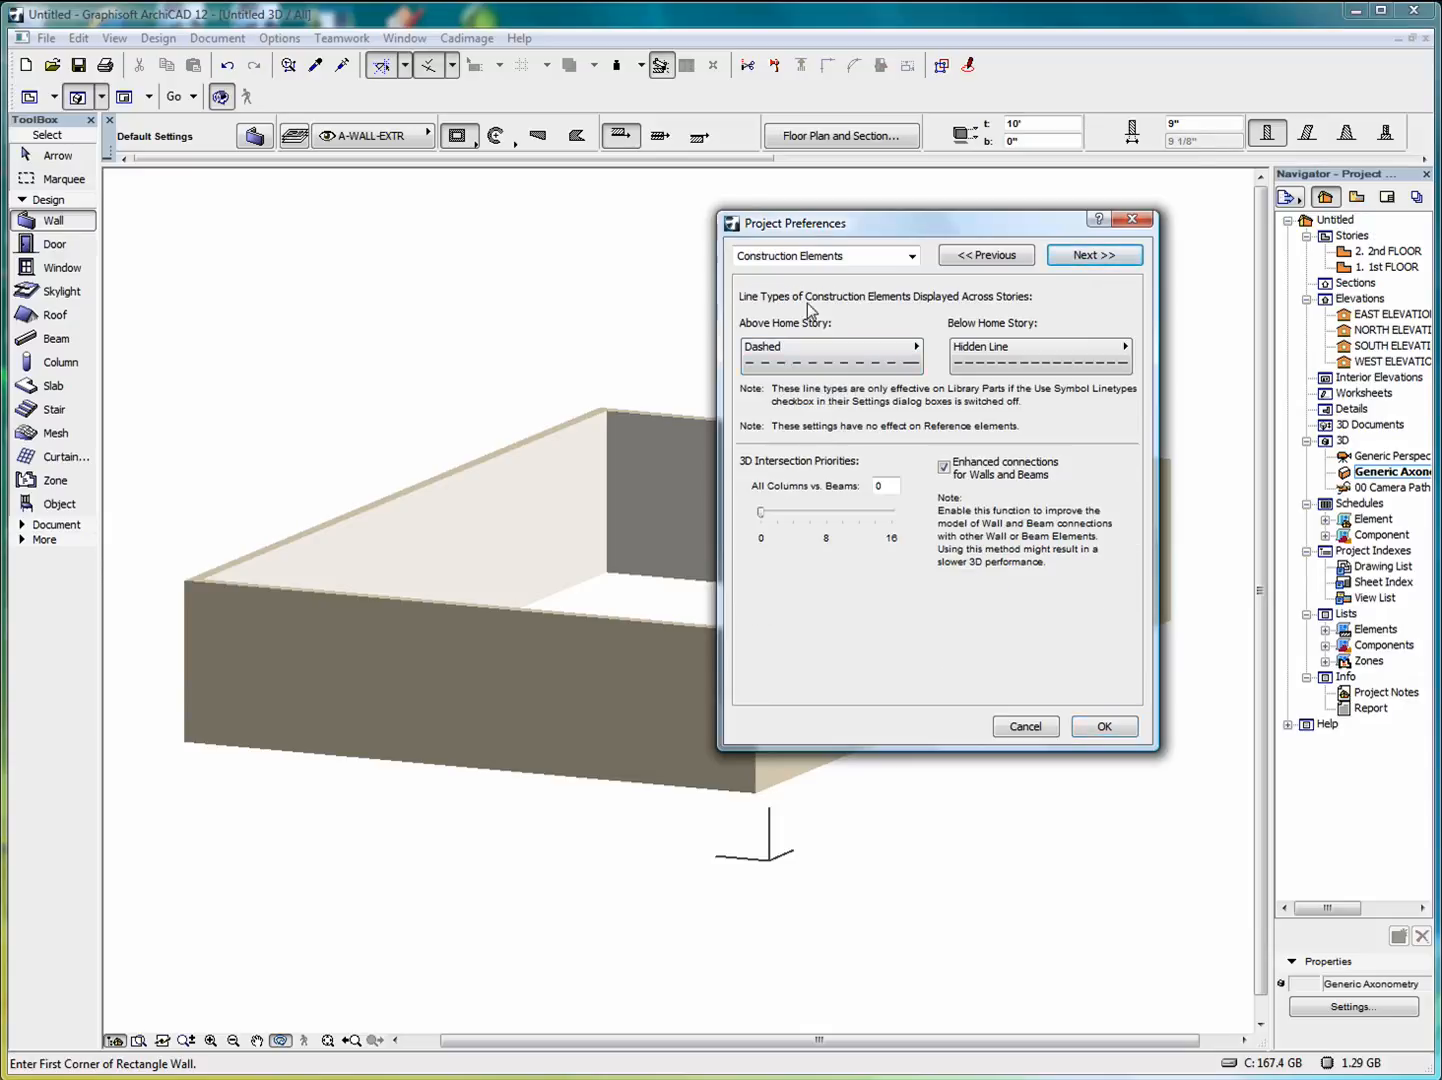
pyautogui.click(804, 357)
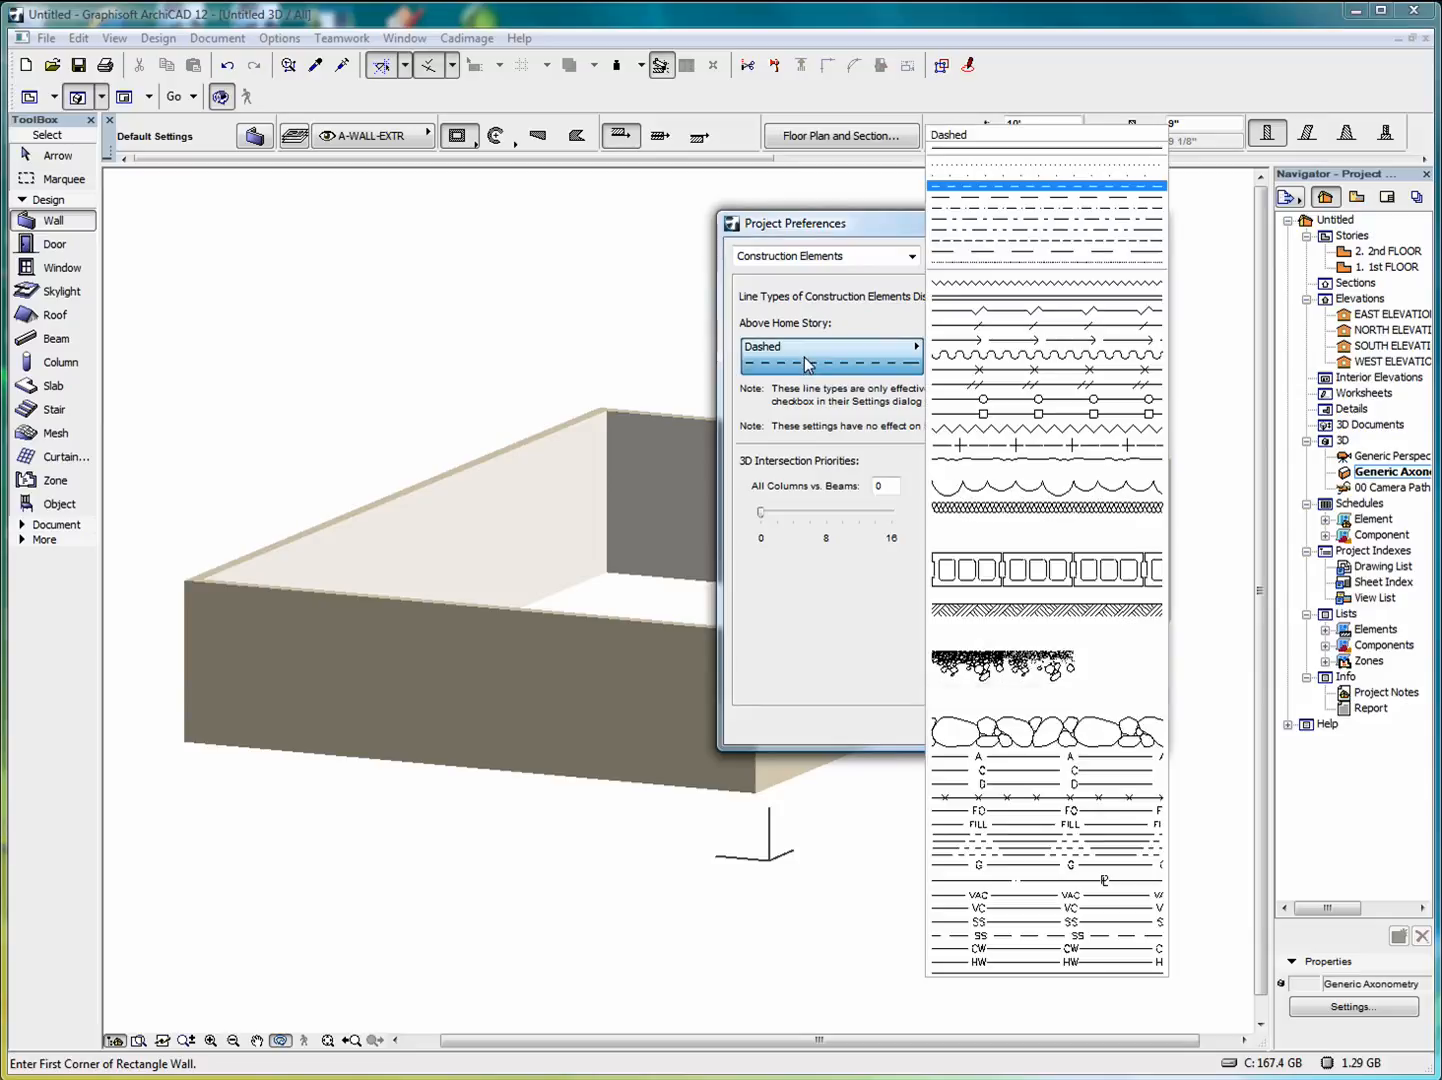
pyautogui.click(847, 355)
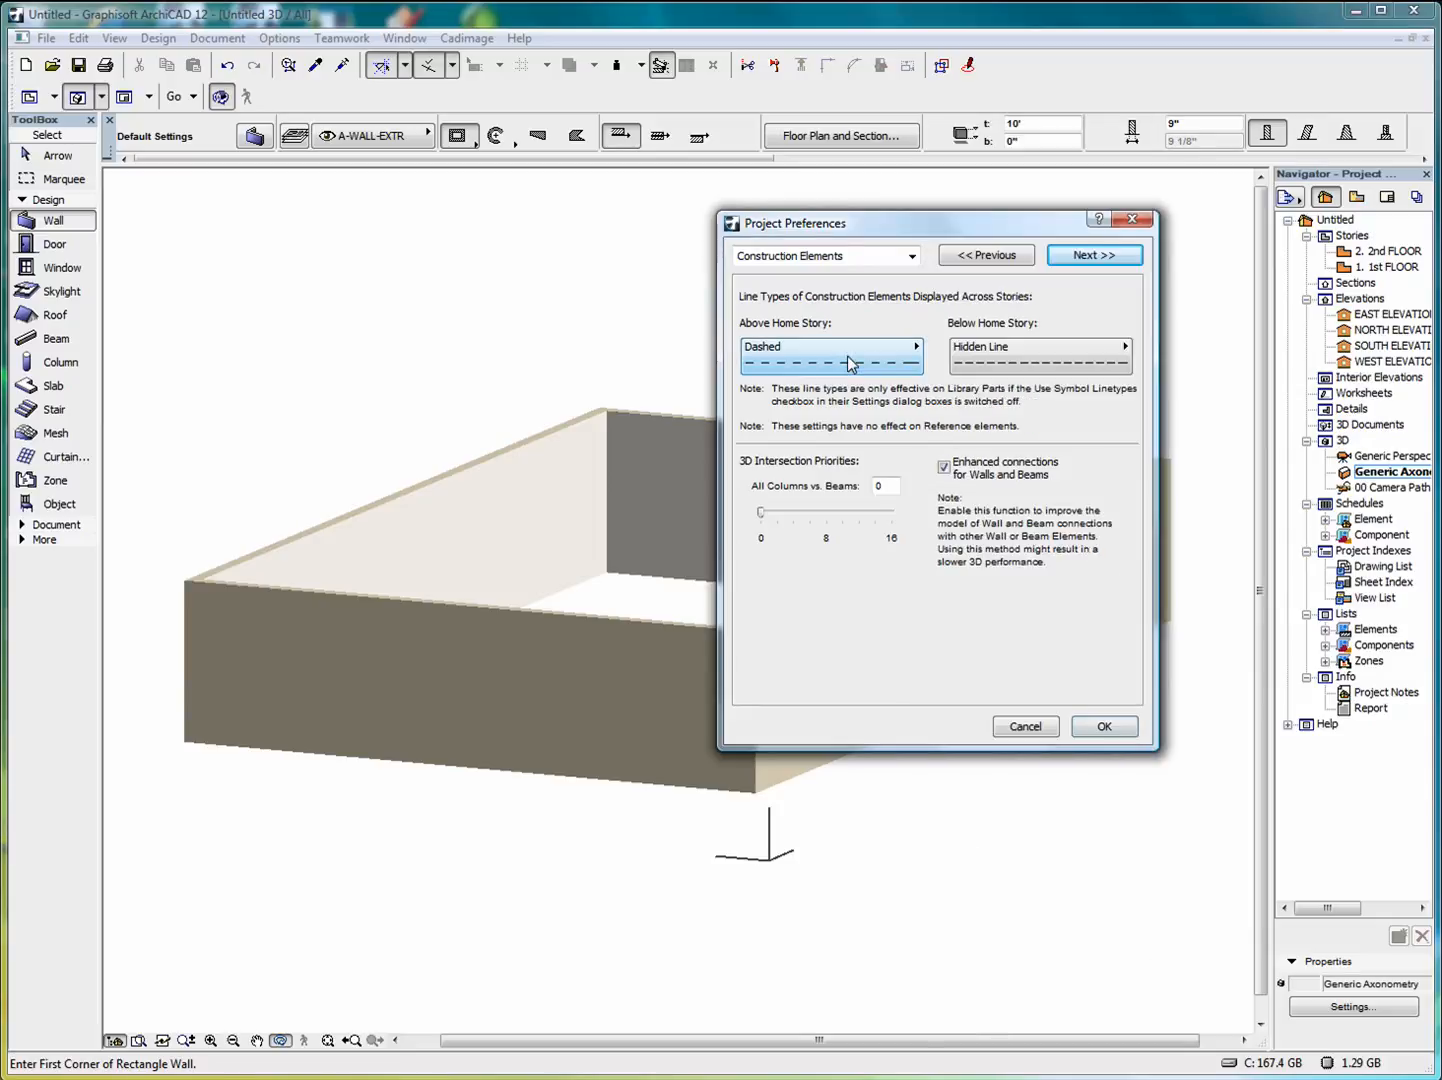
pyautogui.click(1040, 358)
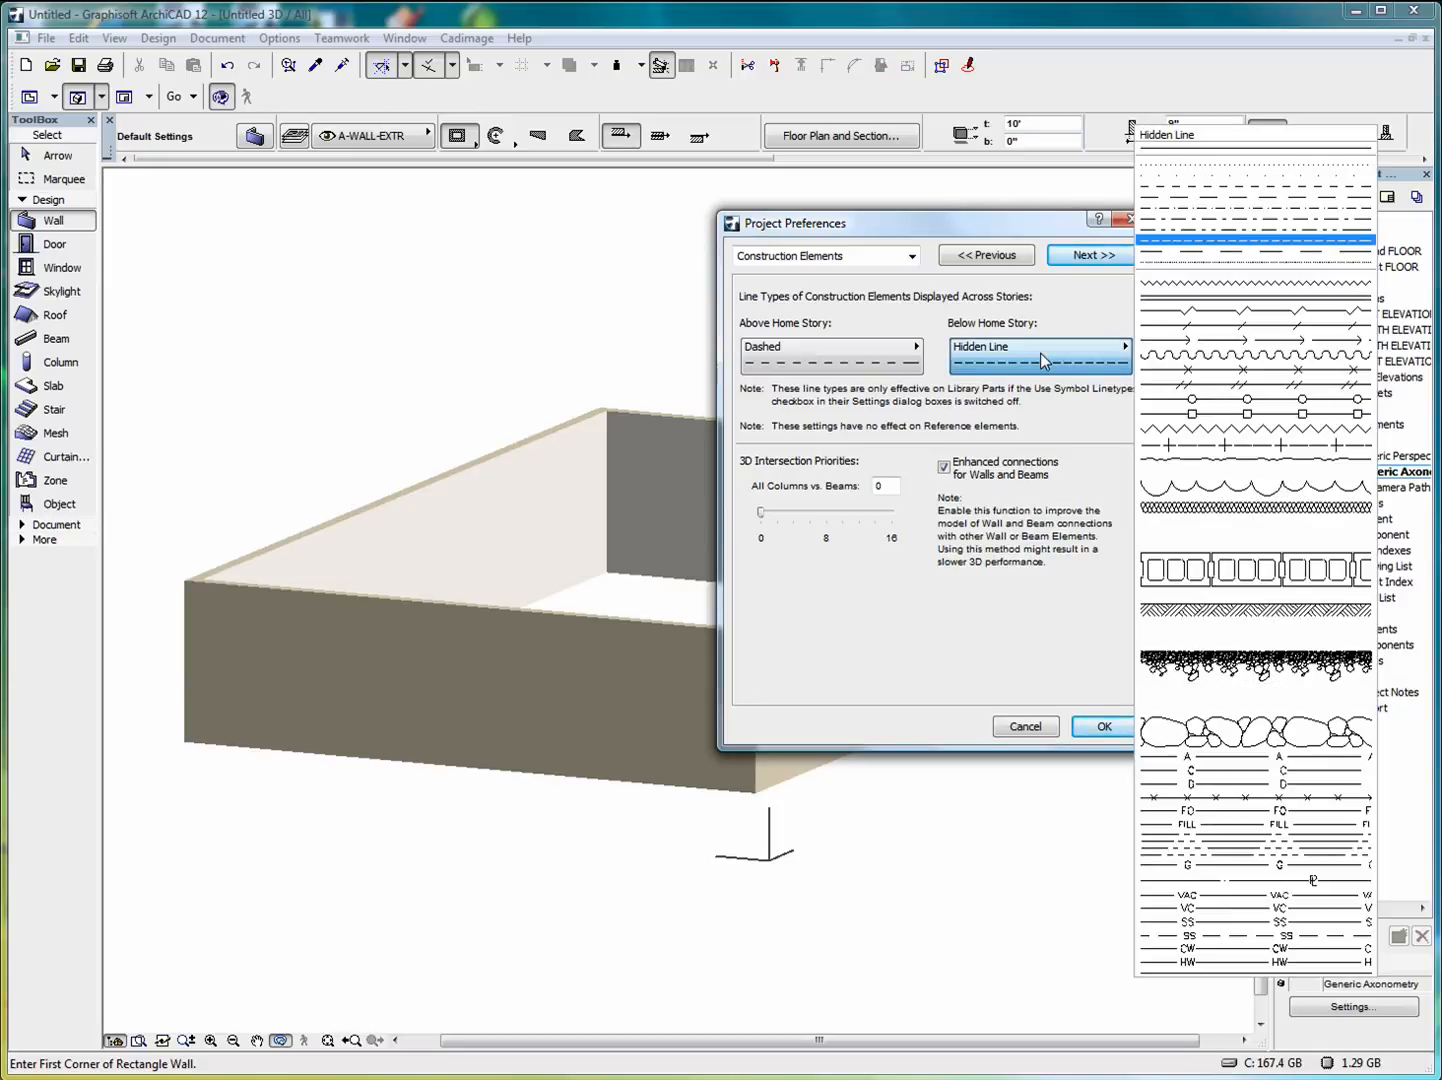
pyautogui.click(1040, 353)
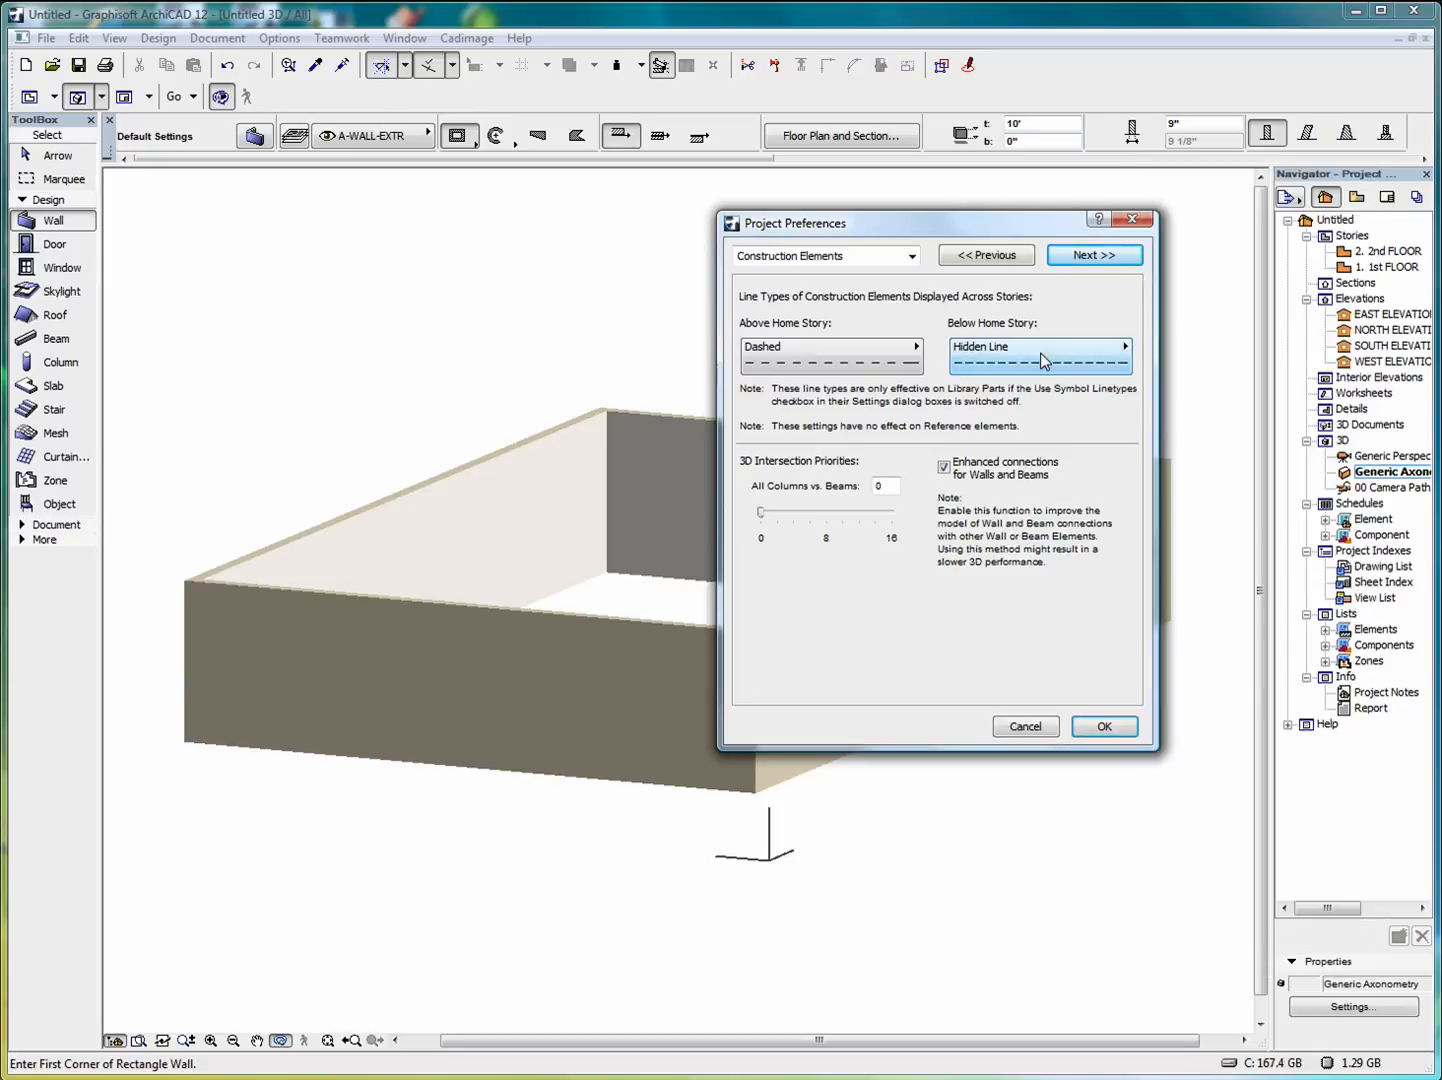
# Look through the Zones, Layouts and Miscellaneous preference pages.
pyautogui.click(1081, 262)
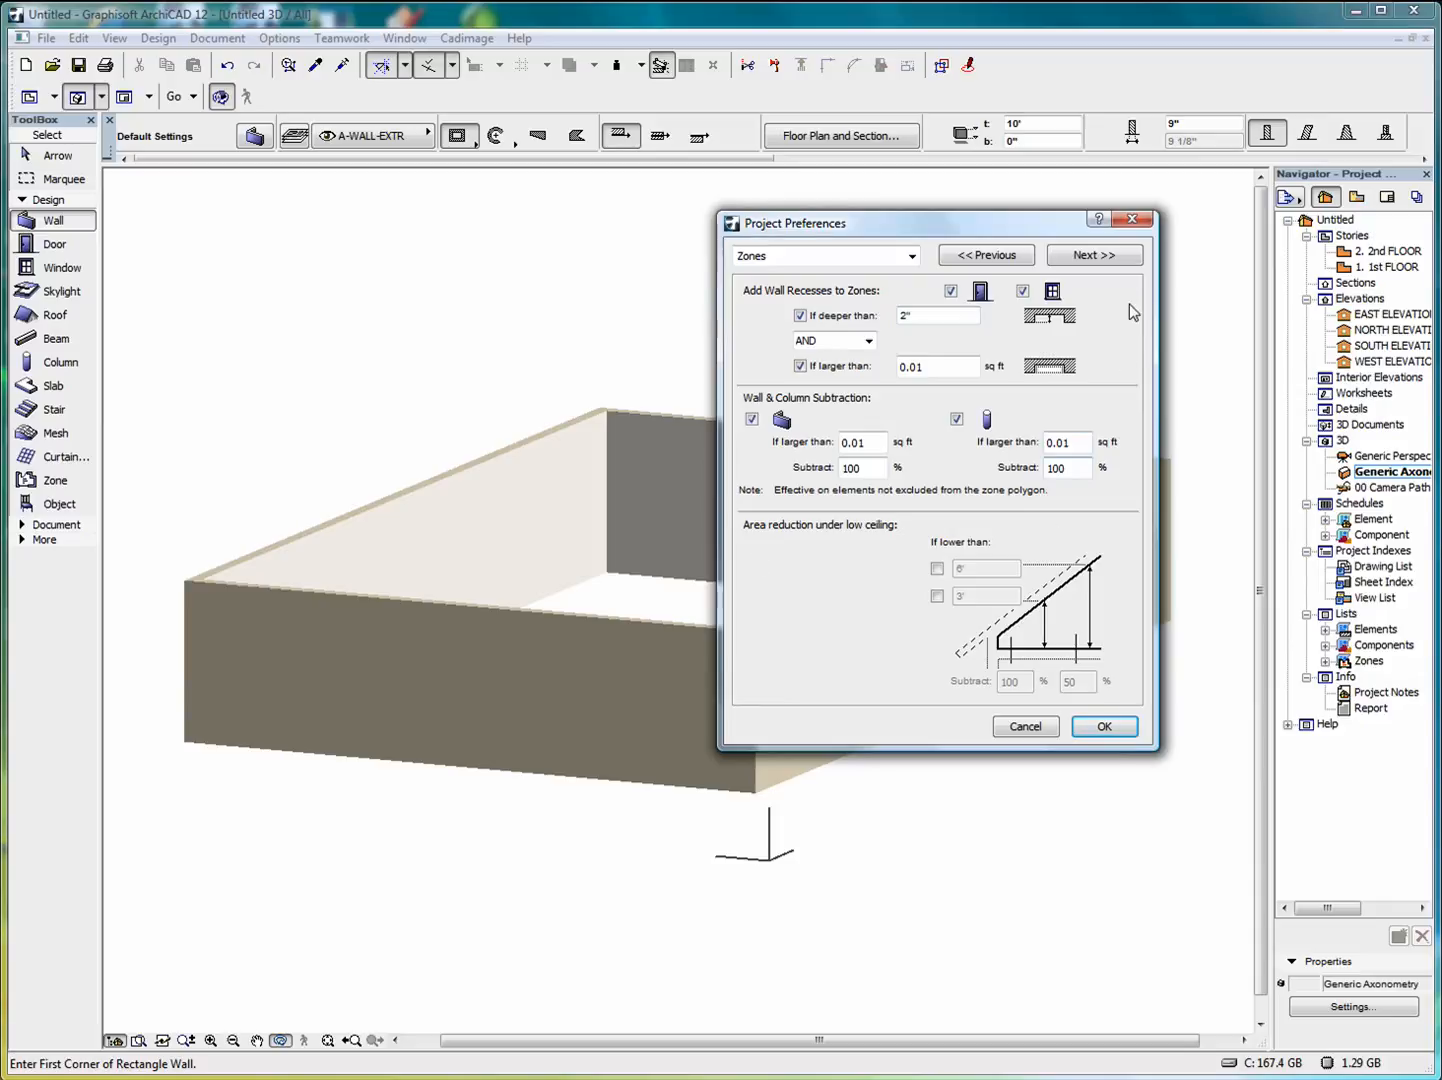
pyautogui.click(1097, 256)
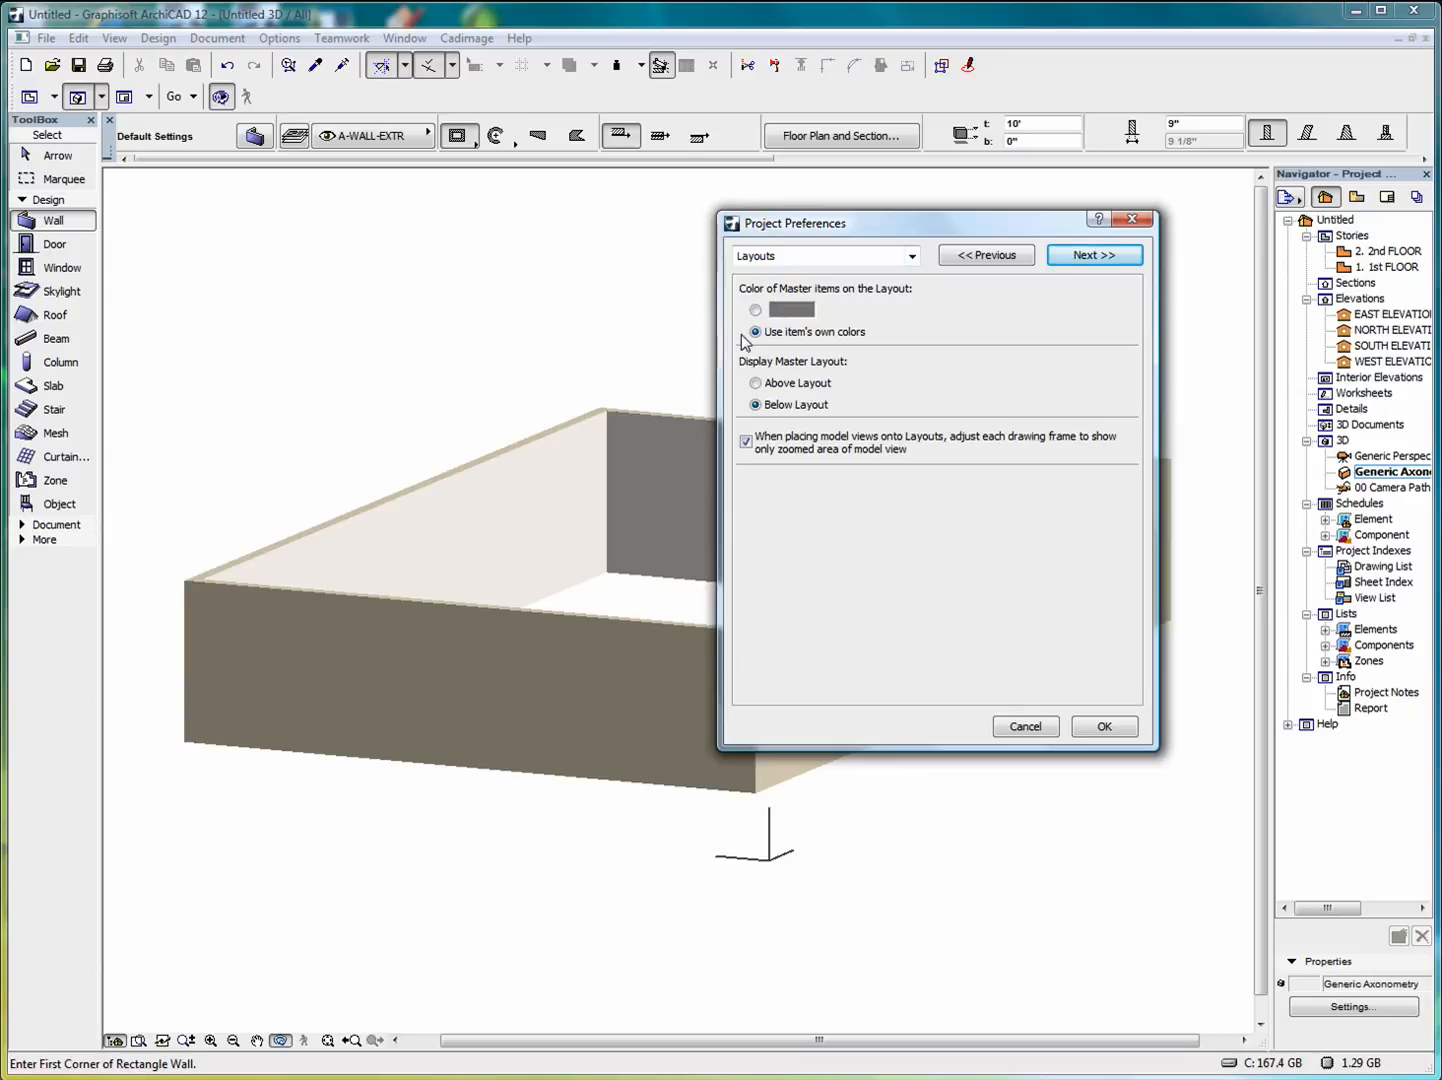
pyautogui.click(1093, 256)
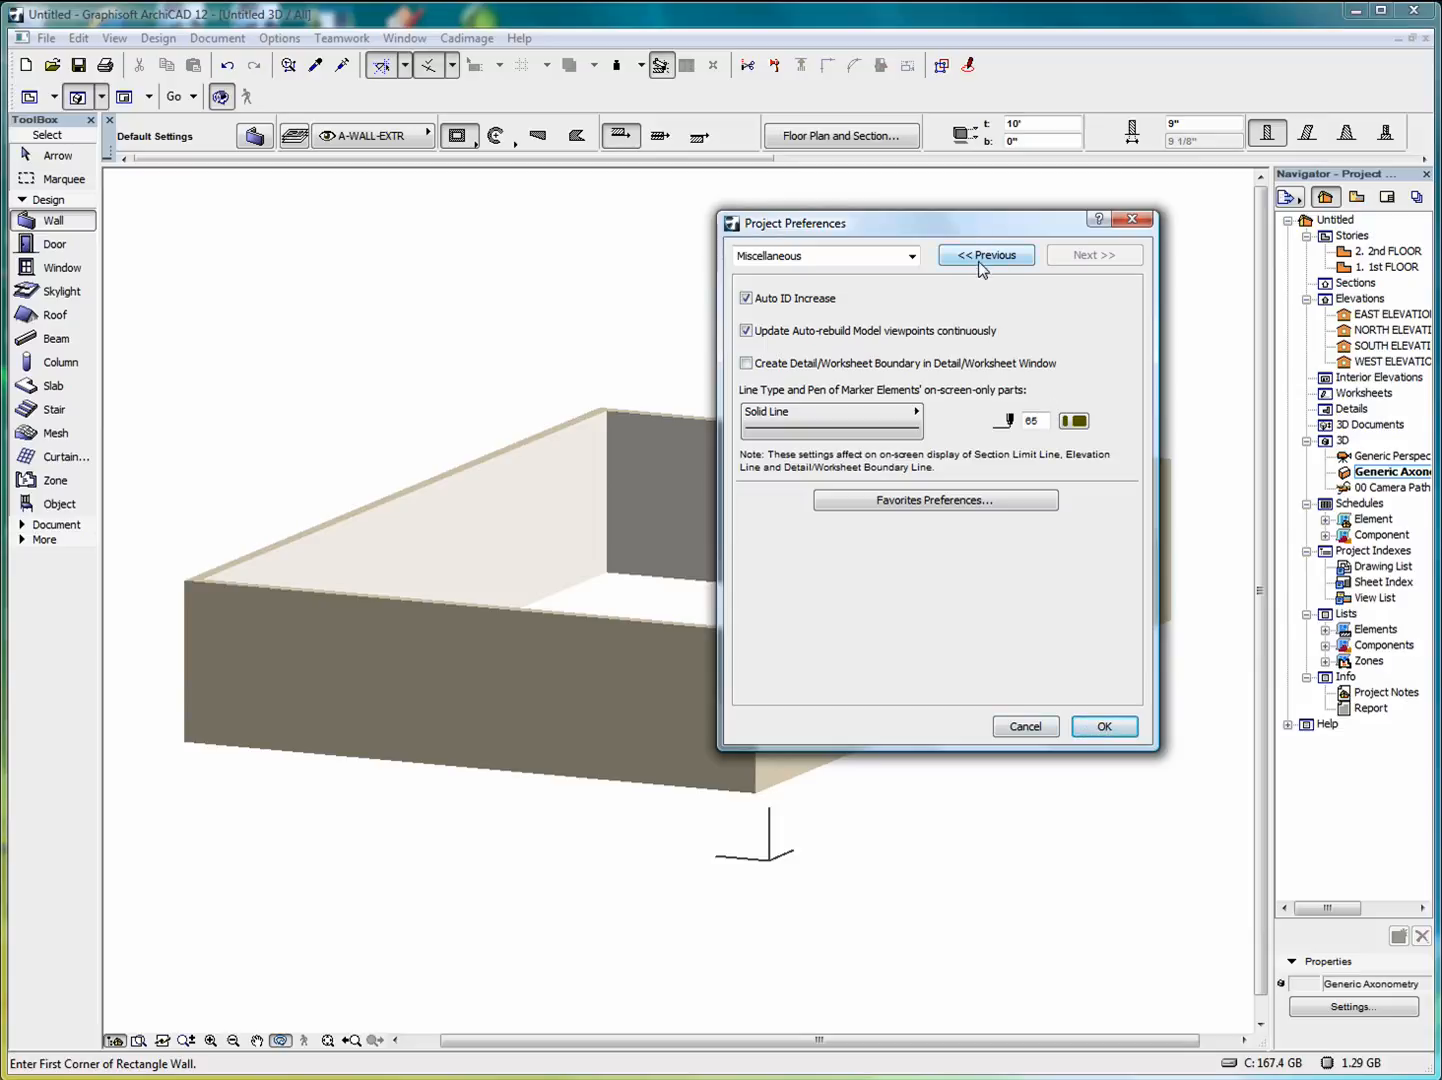
# Return to the Working Units & Levels preferences and set the fractions of both the model unit and the layout unit to 1/2.
pyautogui.click(911, 256)
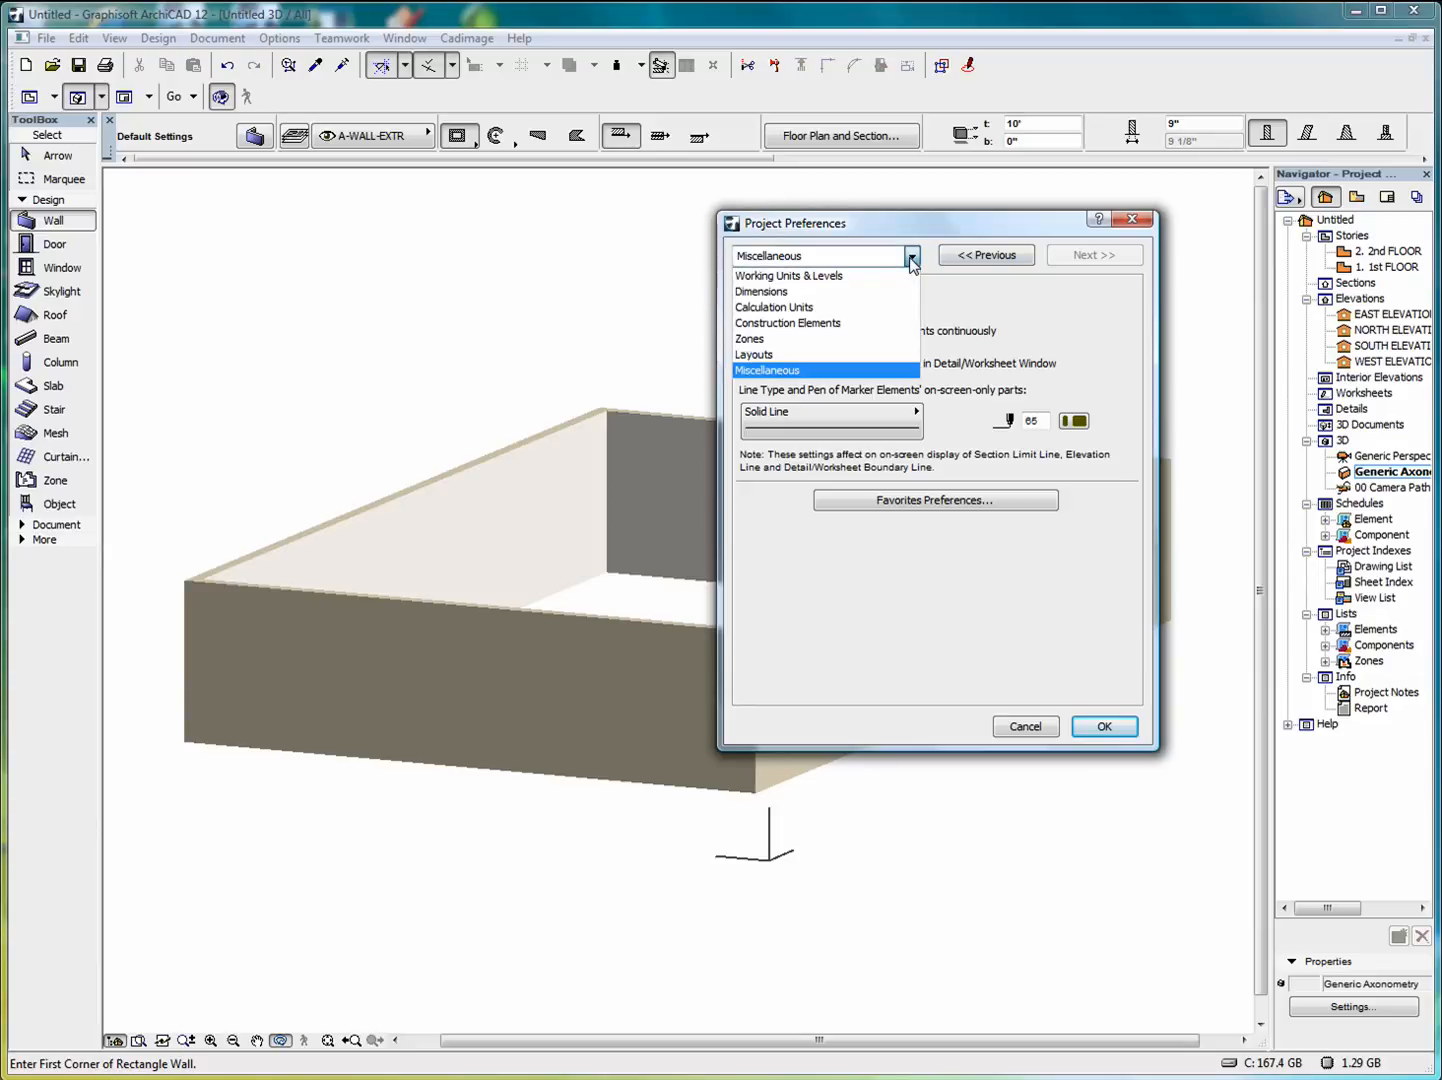
pyautogui.click(823, 276)
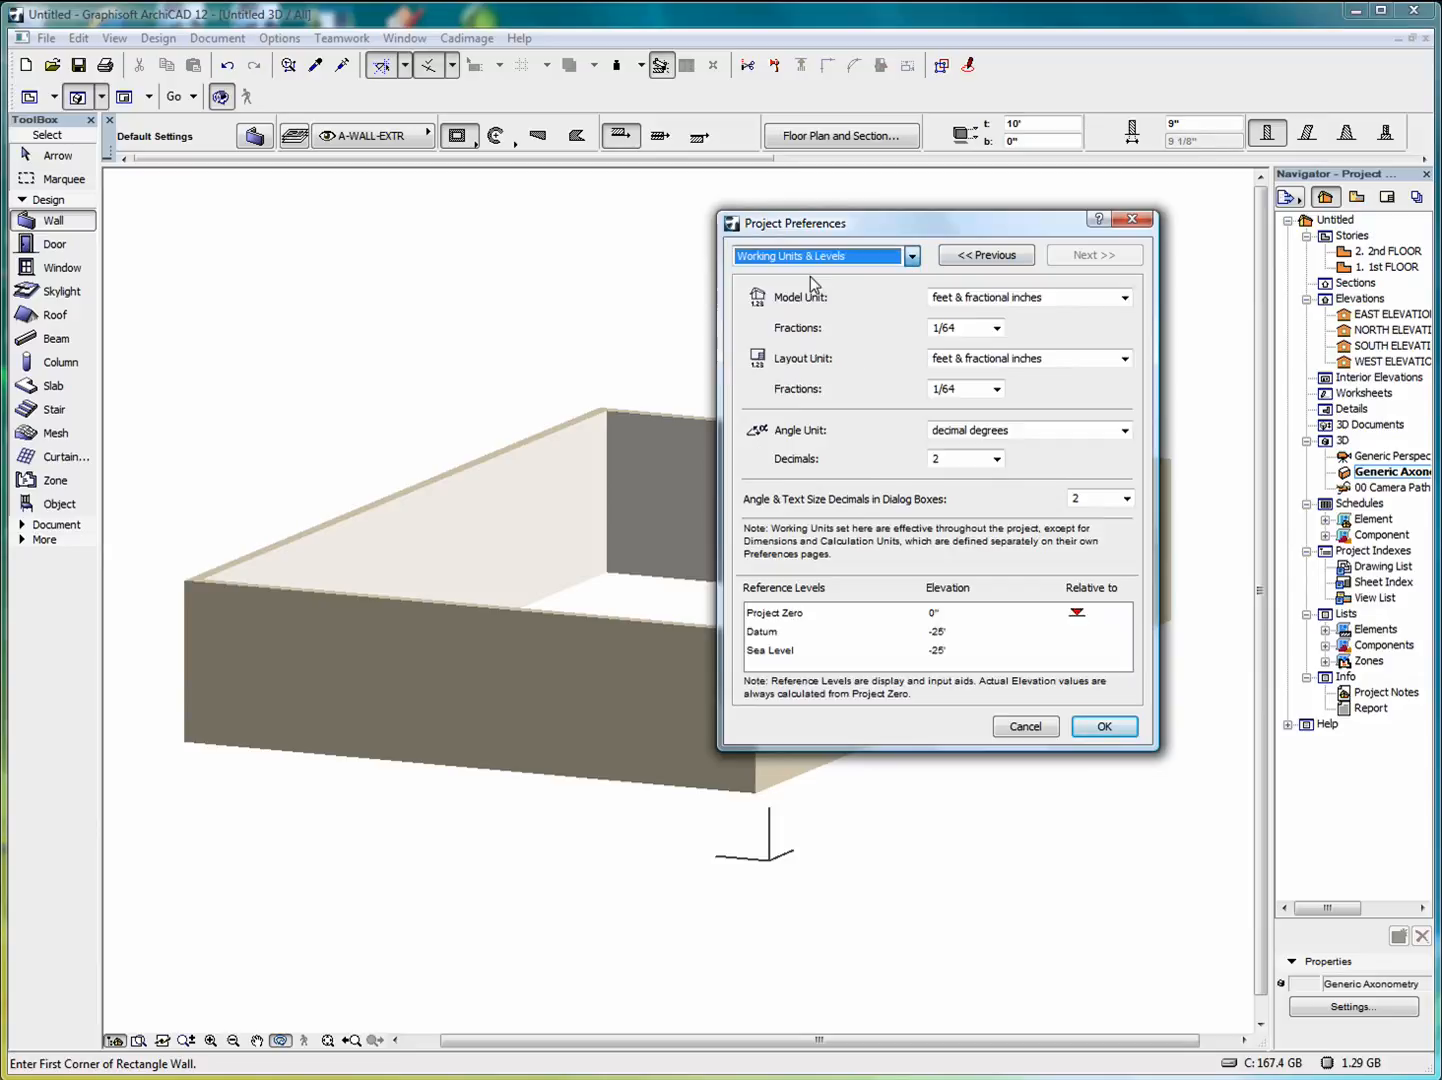
pyautogui.click(997, 329)
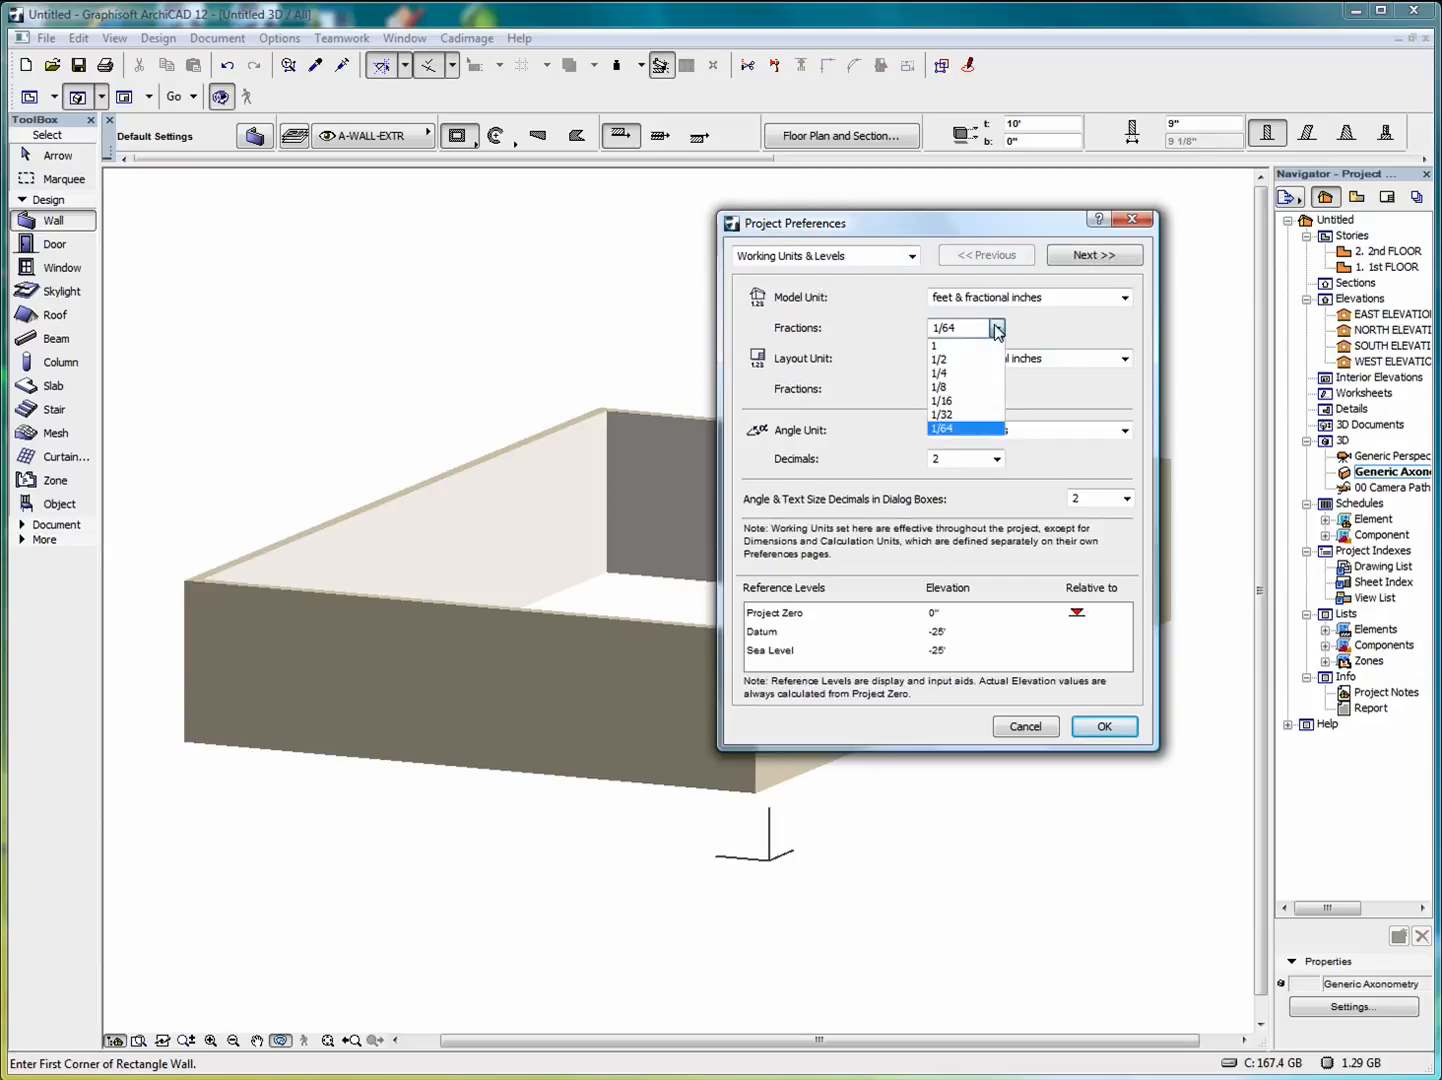
pyautogui.click(958, 360)
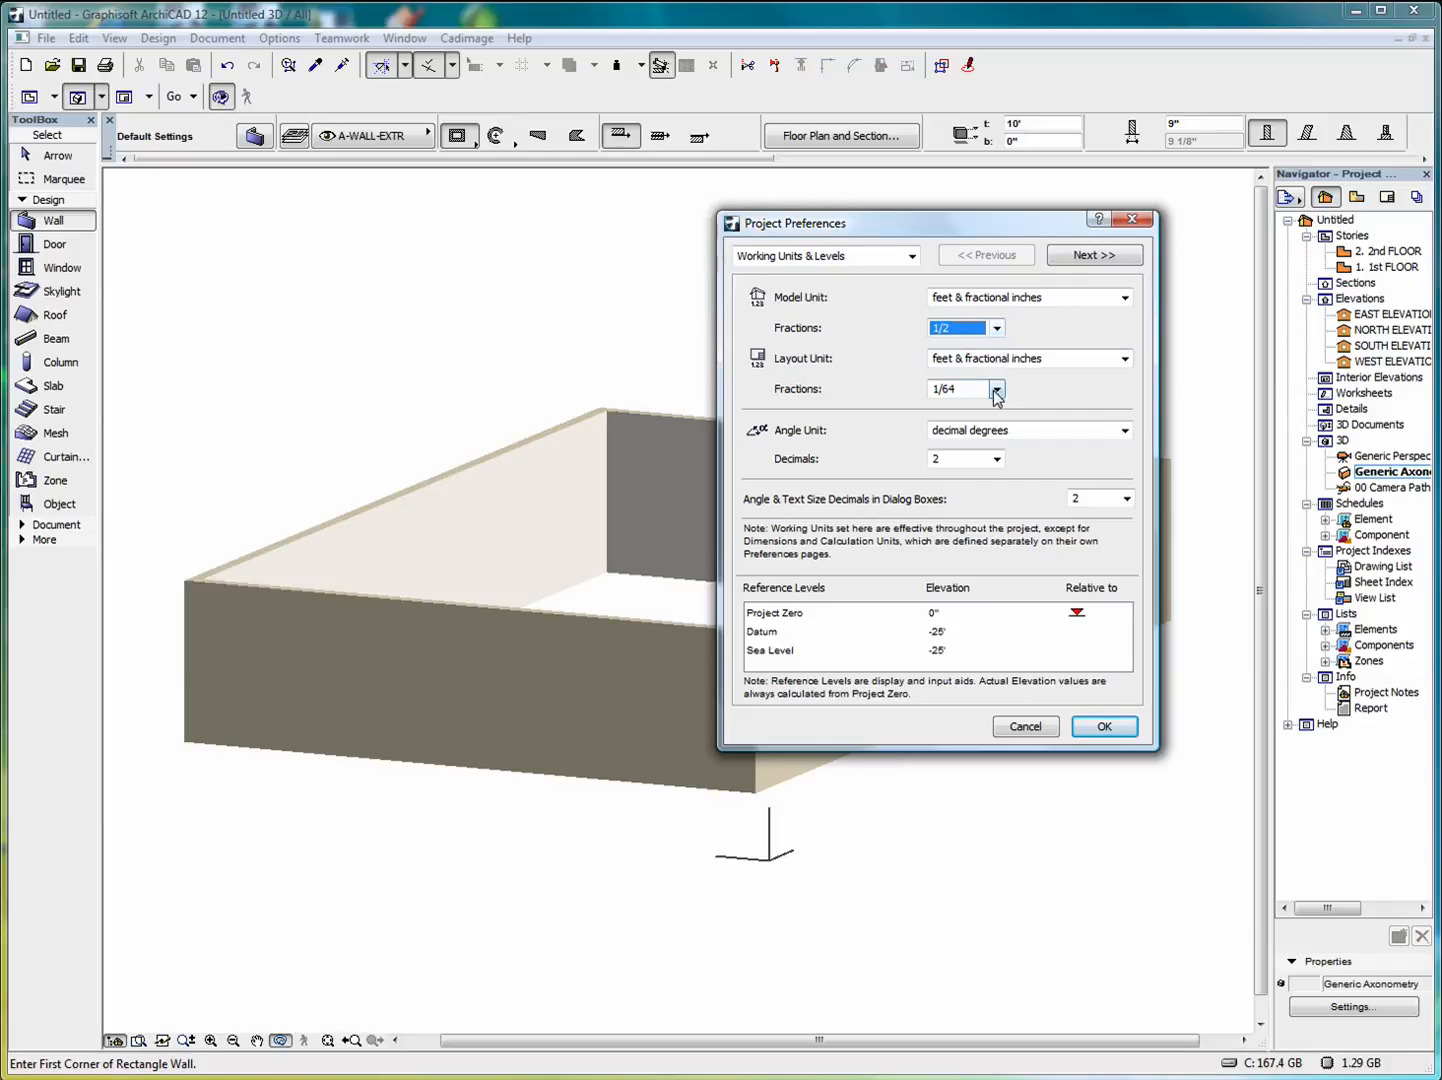
pyautogui.click(997, 389)
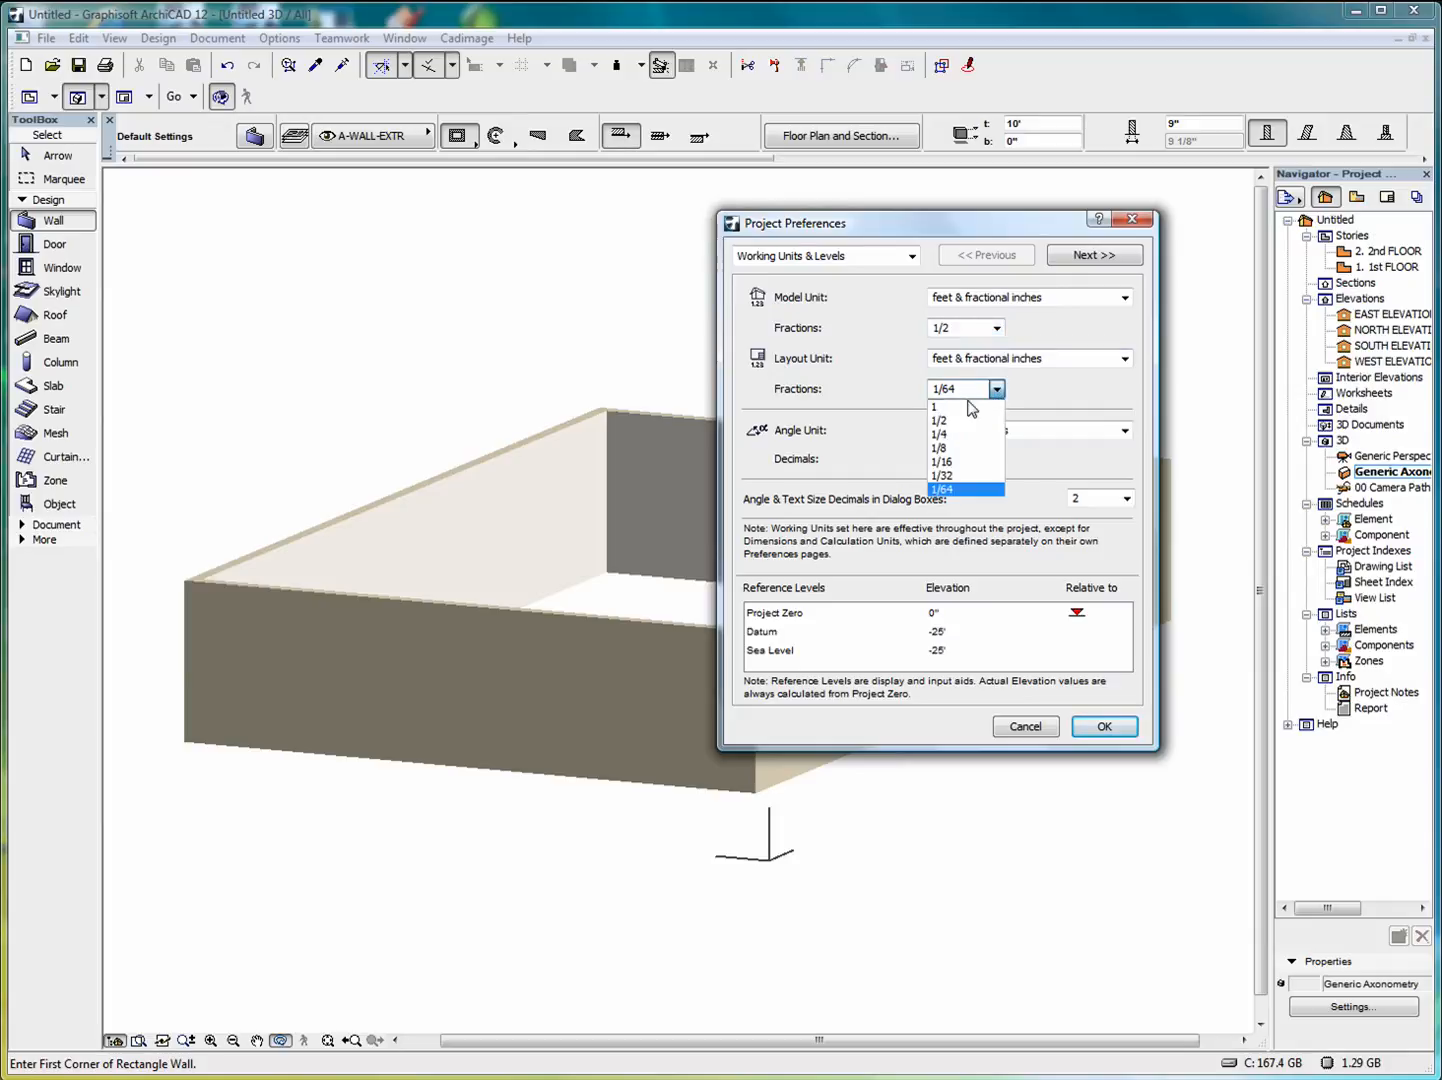
pyautogui.click(946, 421)
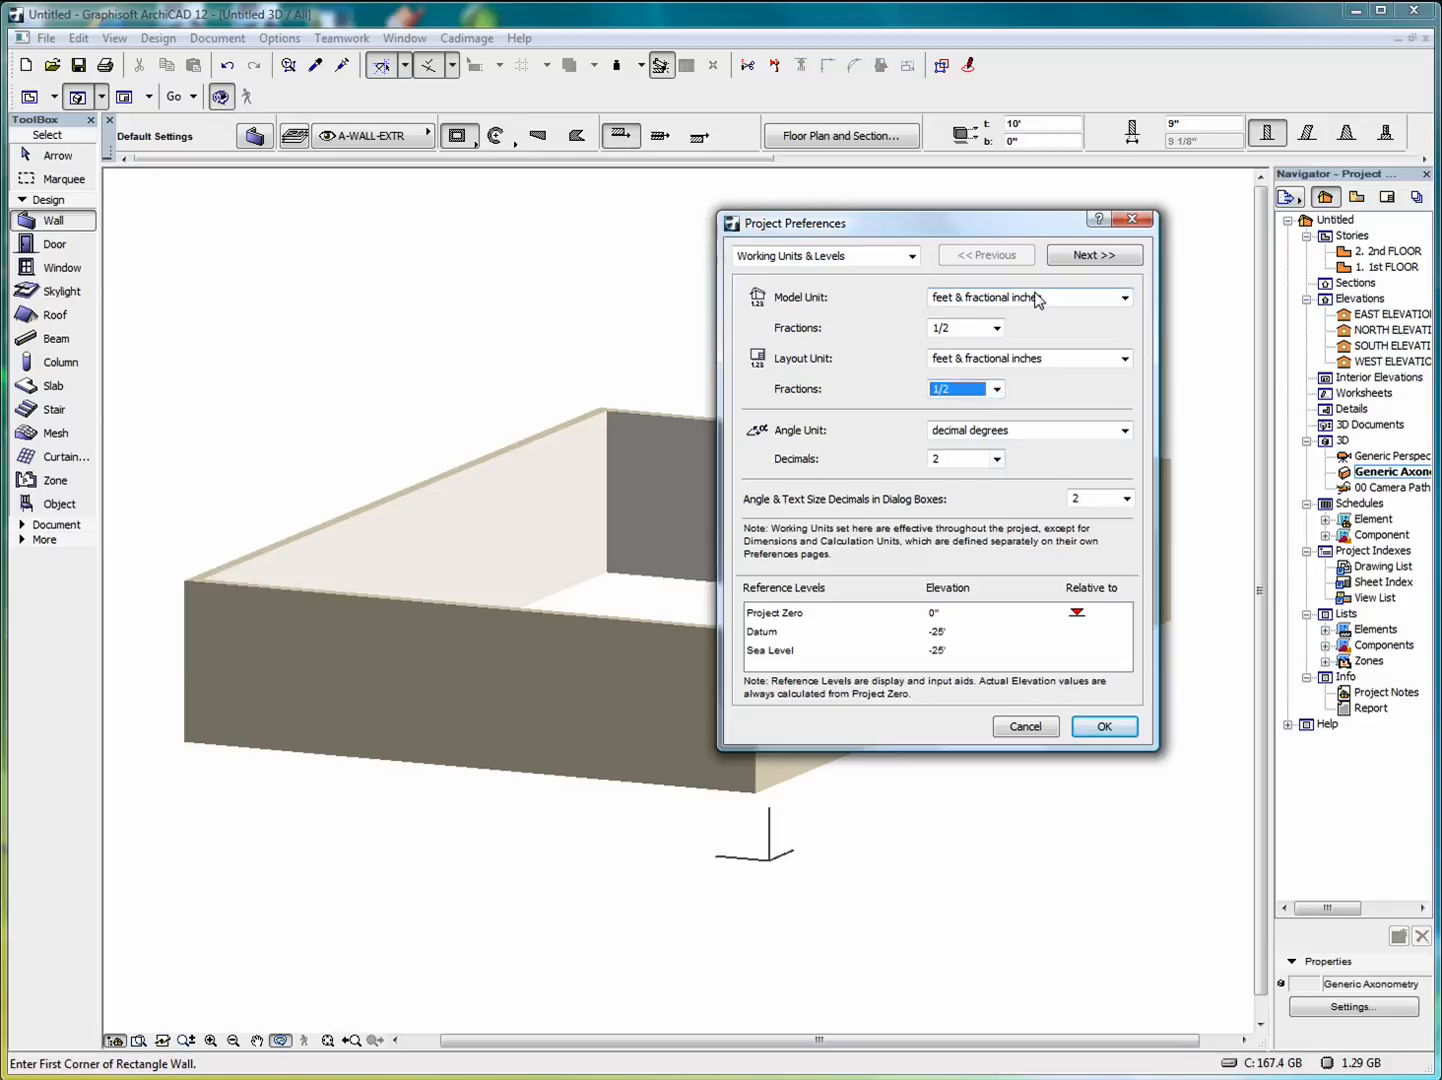
# In the Dimensions preferences, set the linear dimension fractions to 1/2 and apply the project preferences.
pyautogui.click(1094, 257)
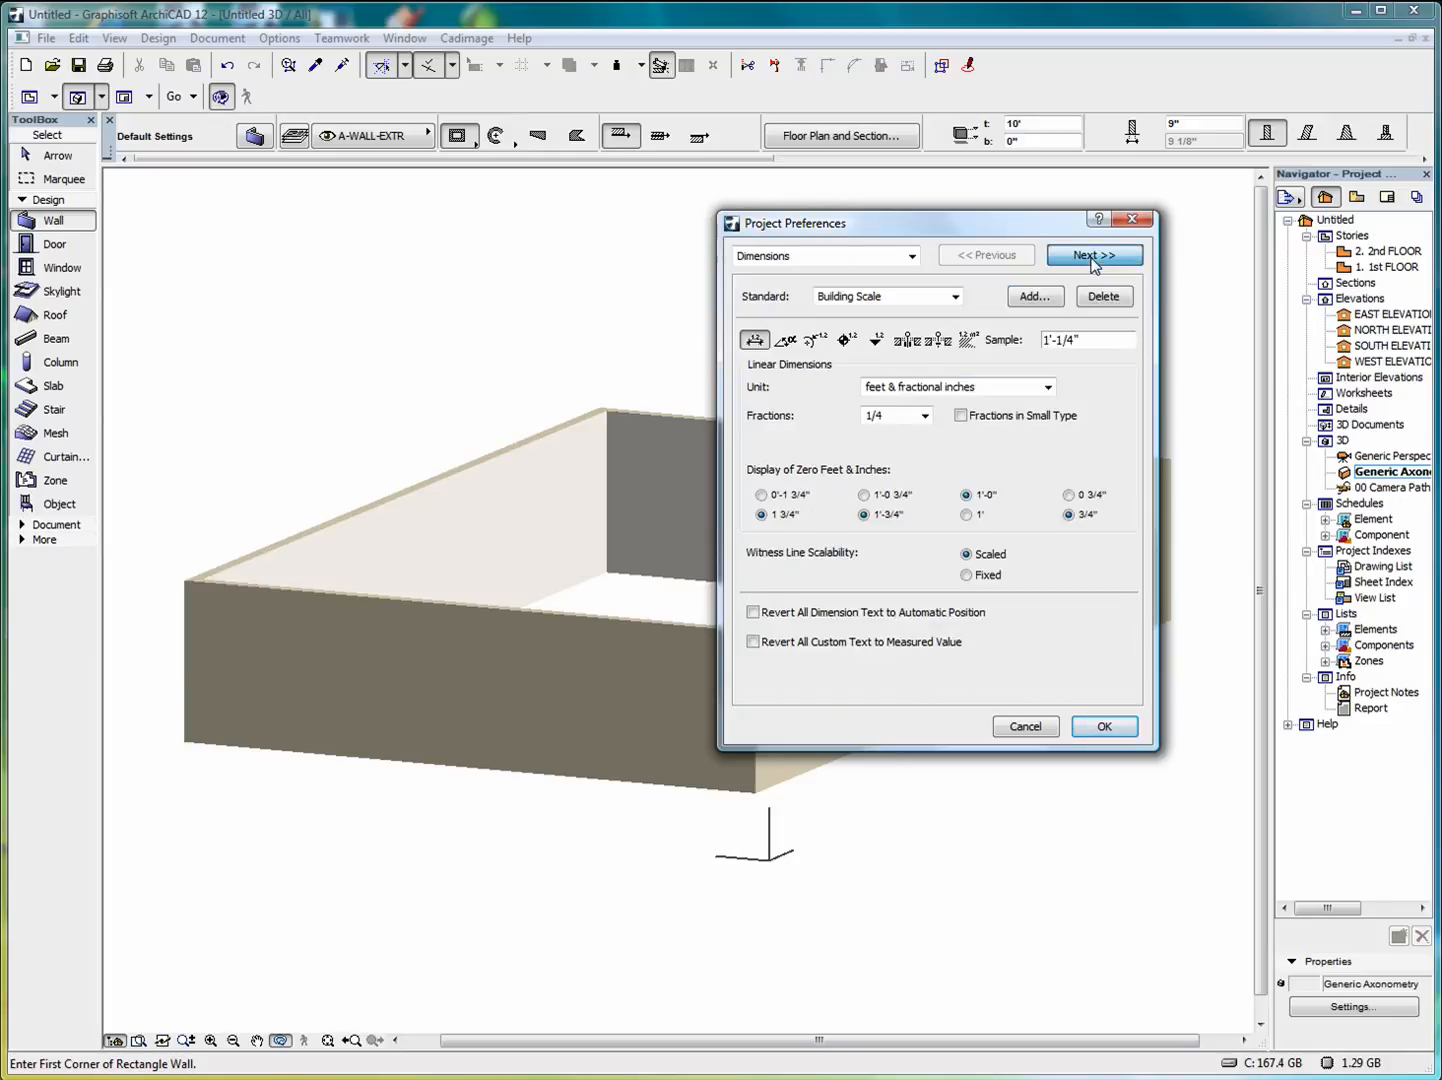
pyautogui.click(925, 415)
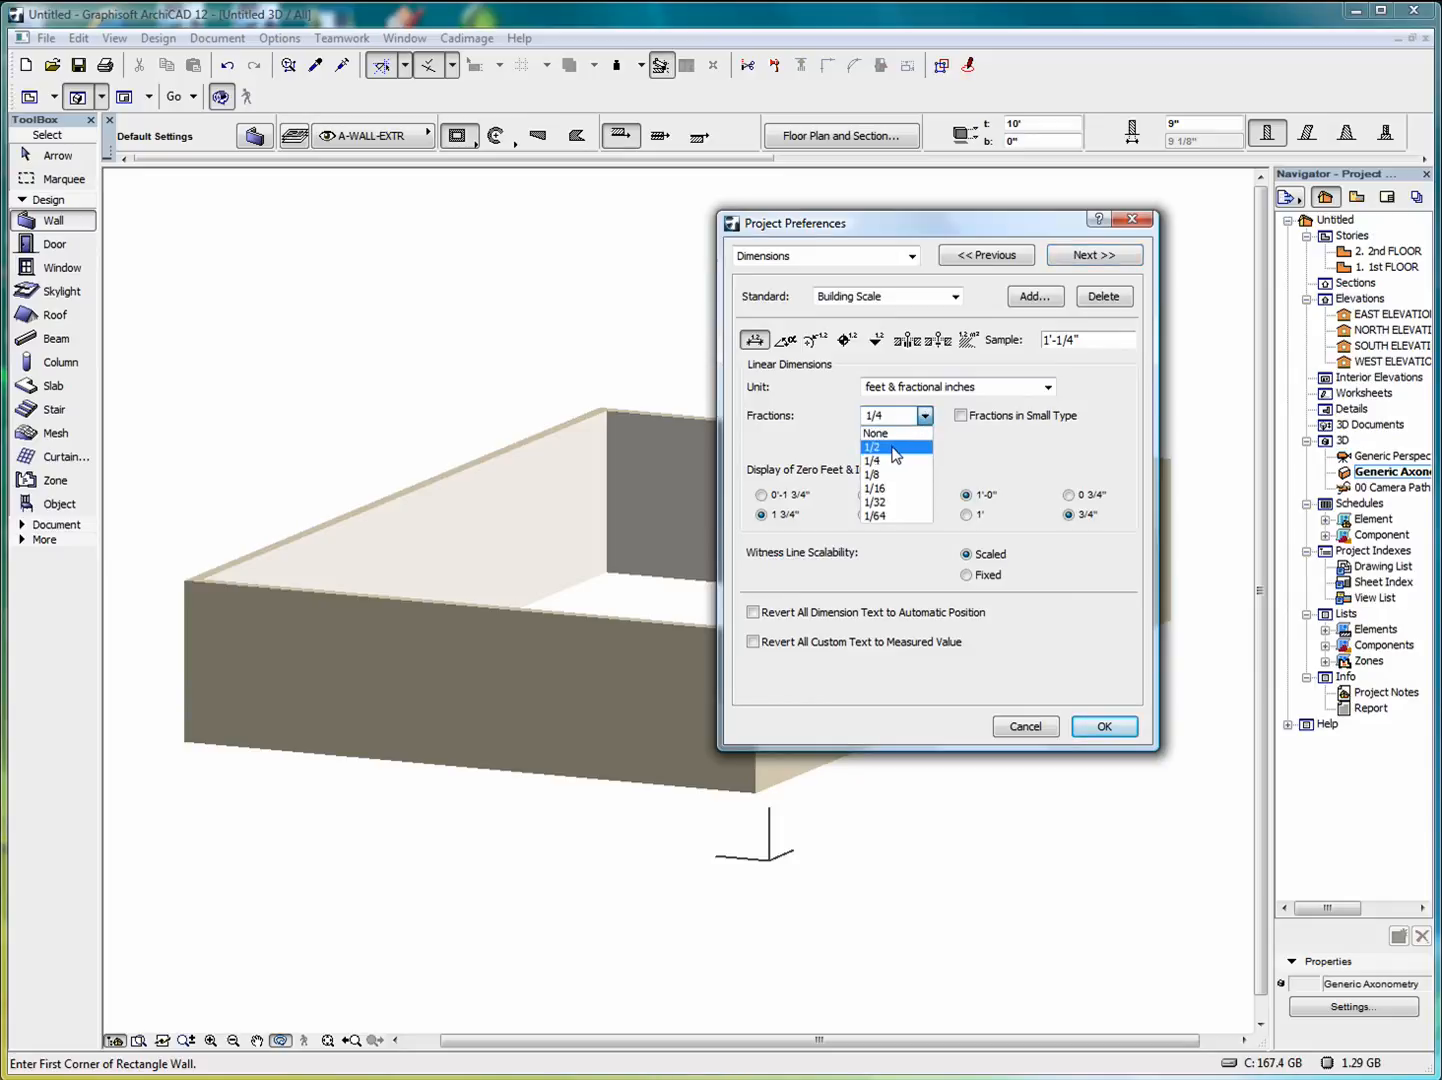
pyautogui.click(895, 450)
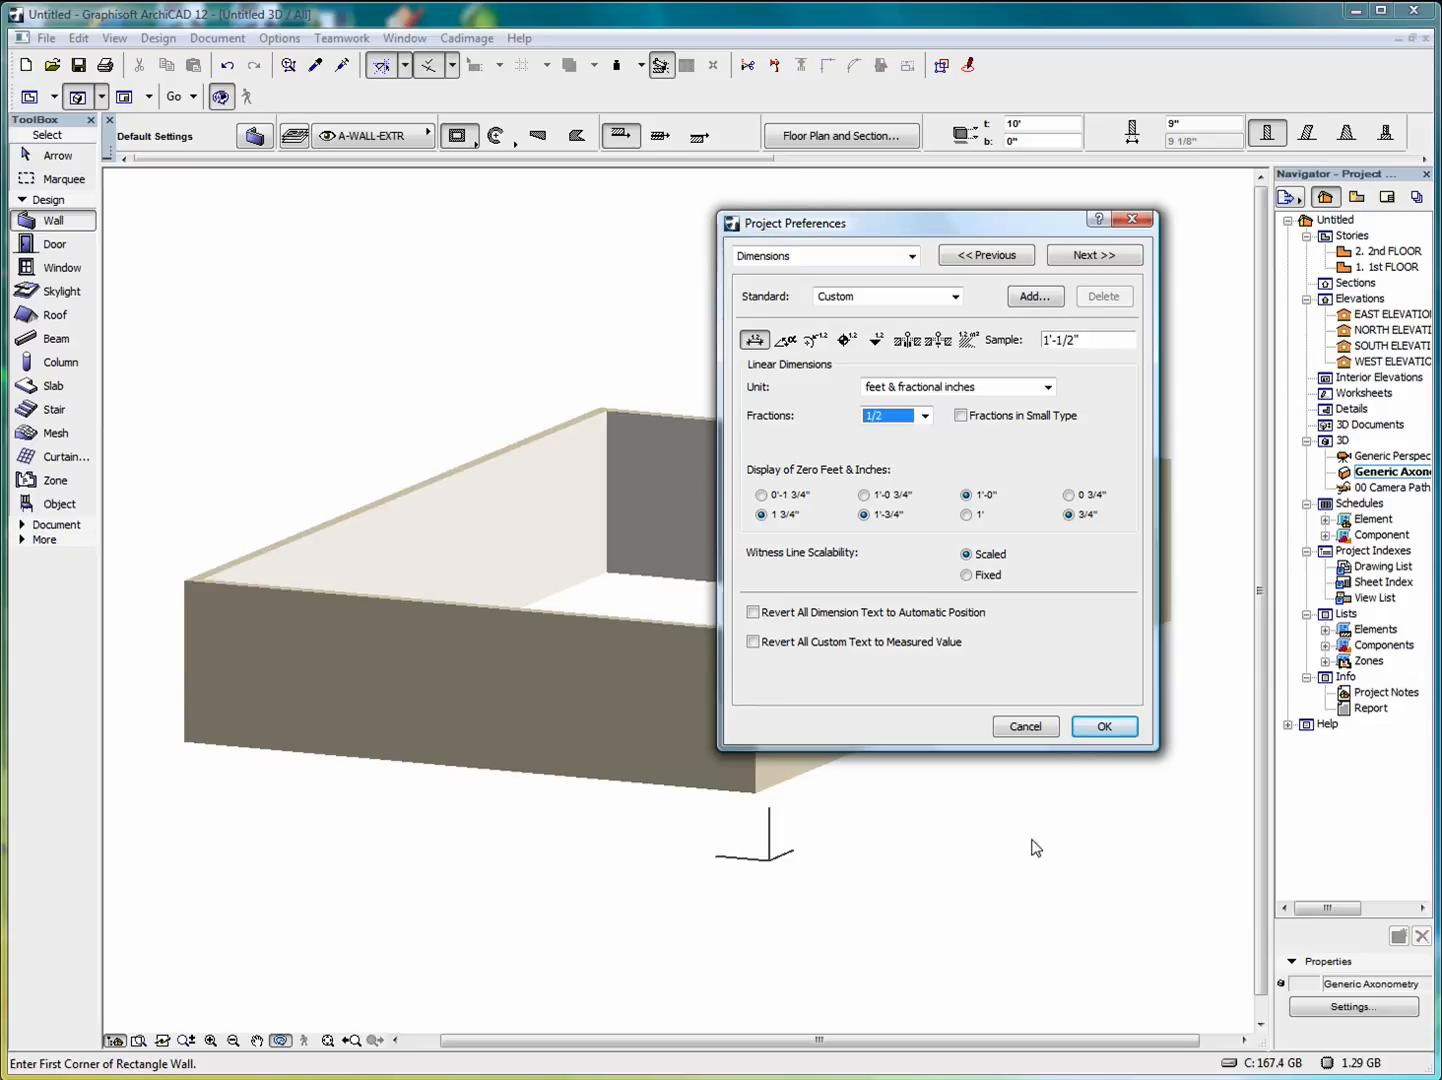
pyautogui.click(1101, 727)
pyautogui.click(406, 66)
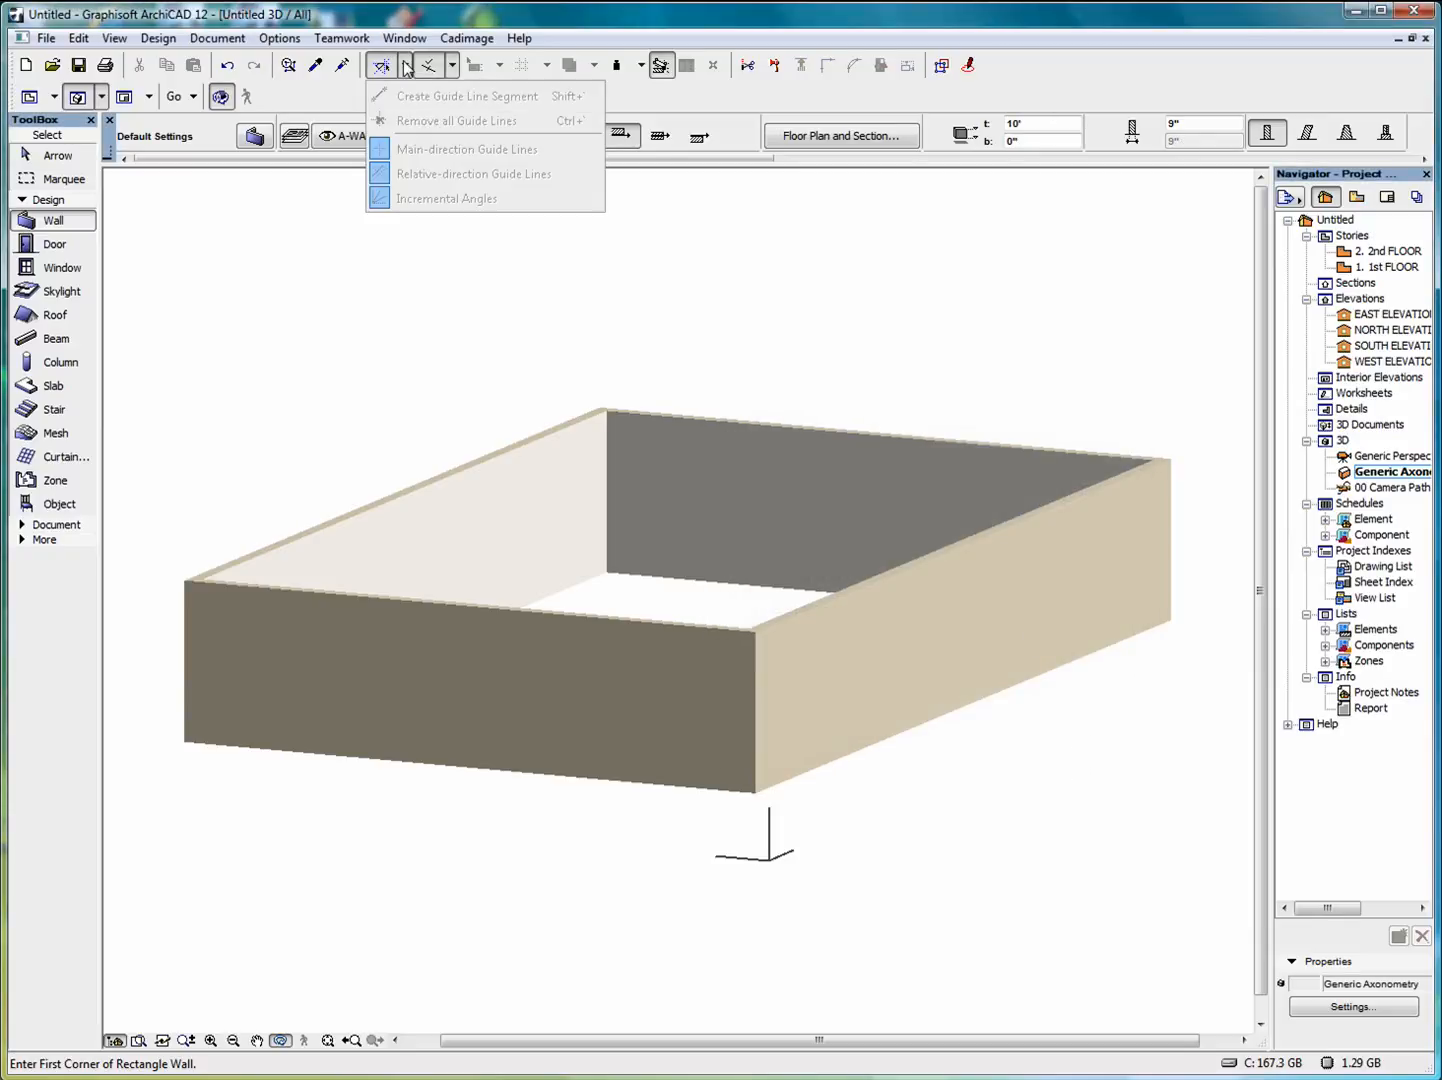
pyautogui.click(406, 66)
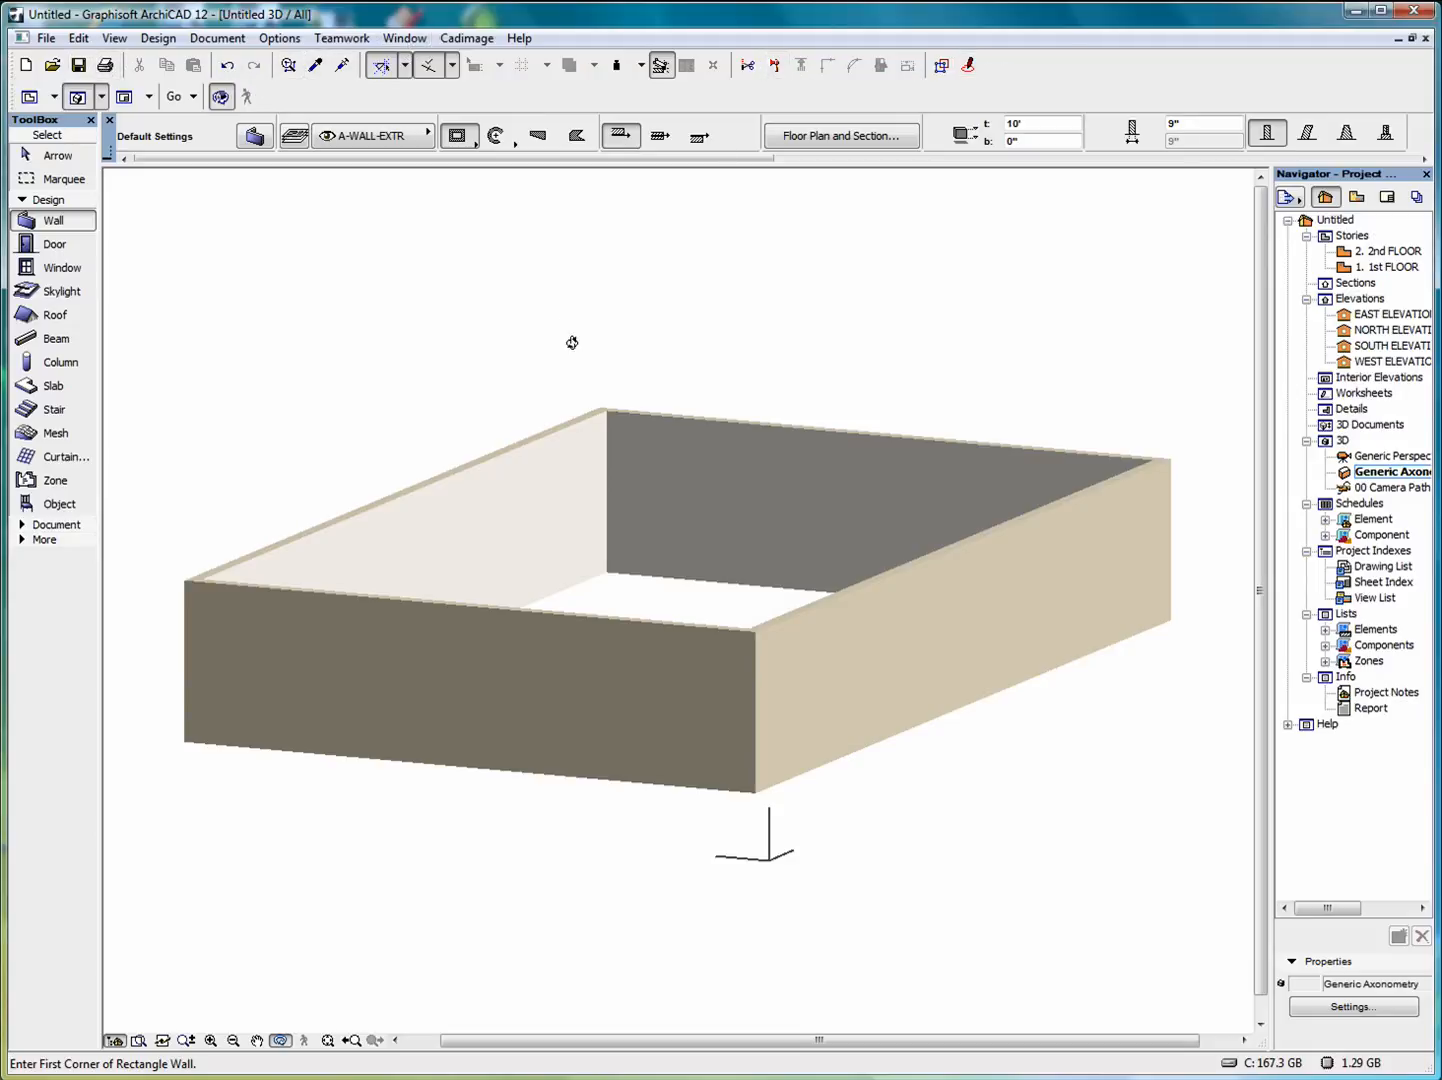
# Switch to the 1st FLOOR plan and open the Grids & Background settings.
pyautogui.doubleClick(1381, 267)
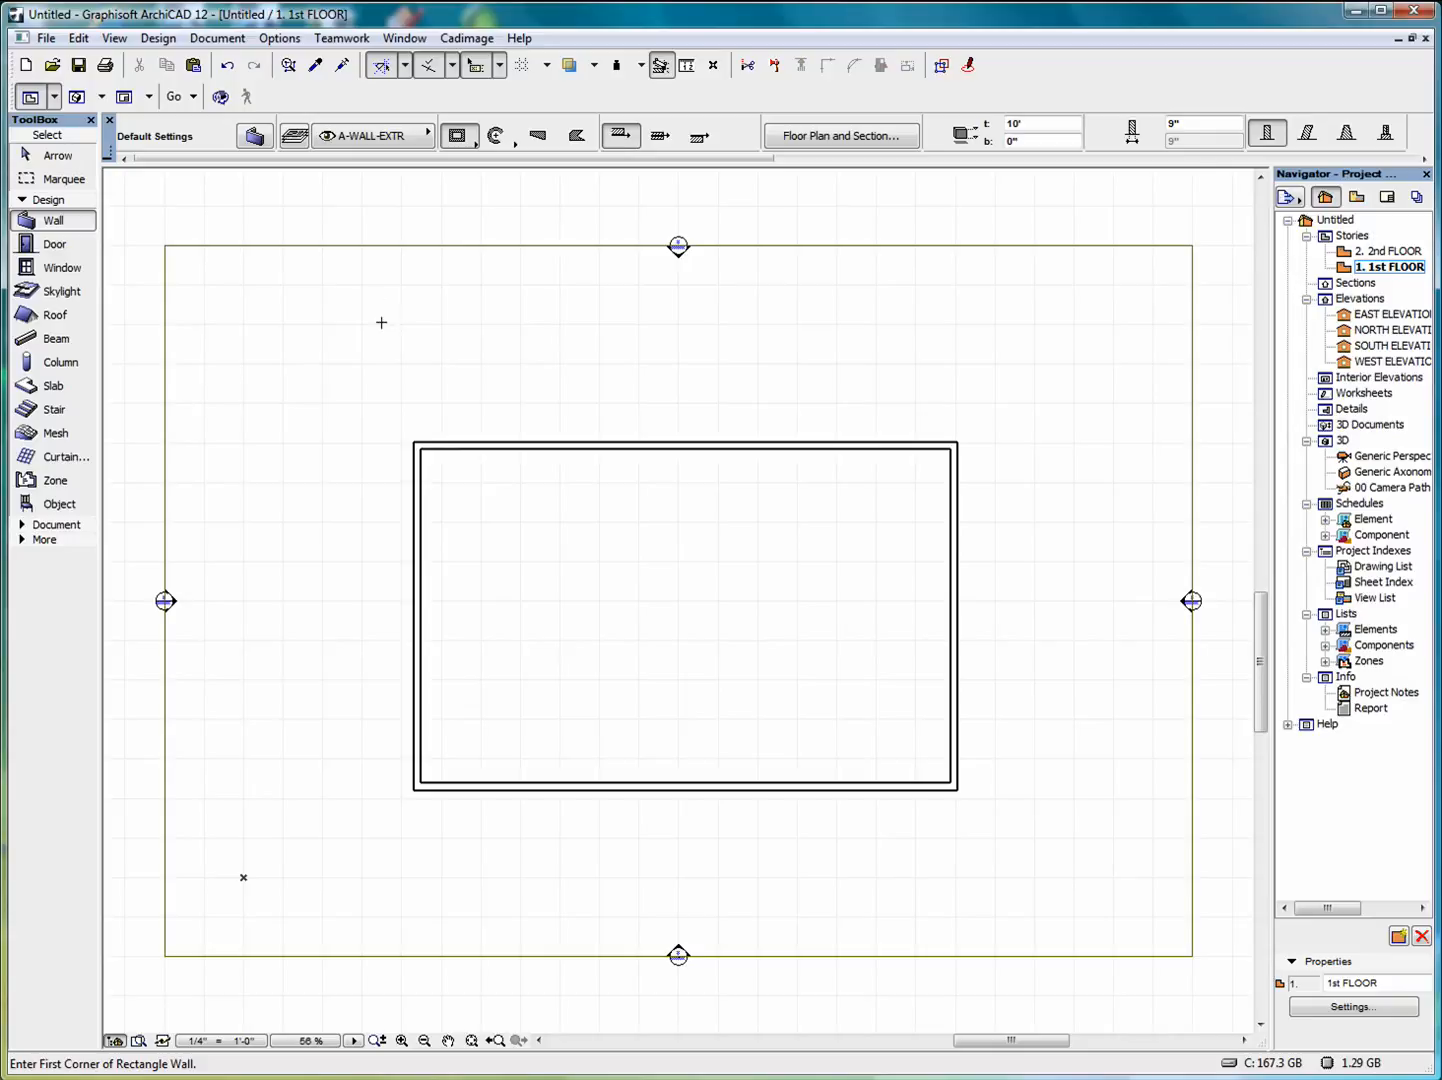
pyautogui.click(115, 40)
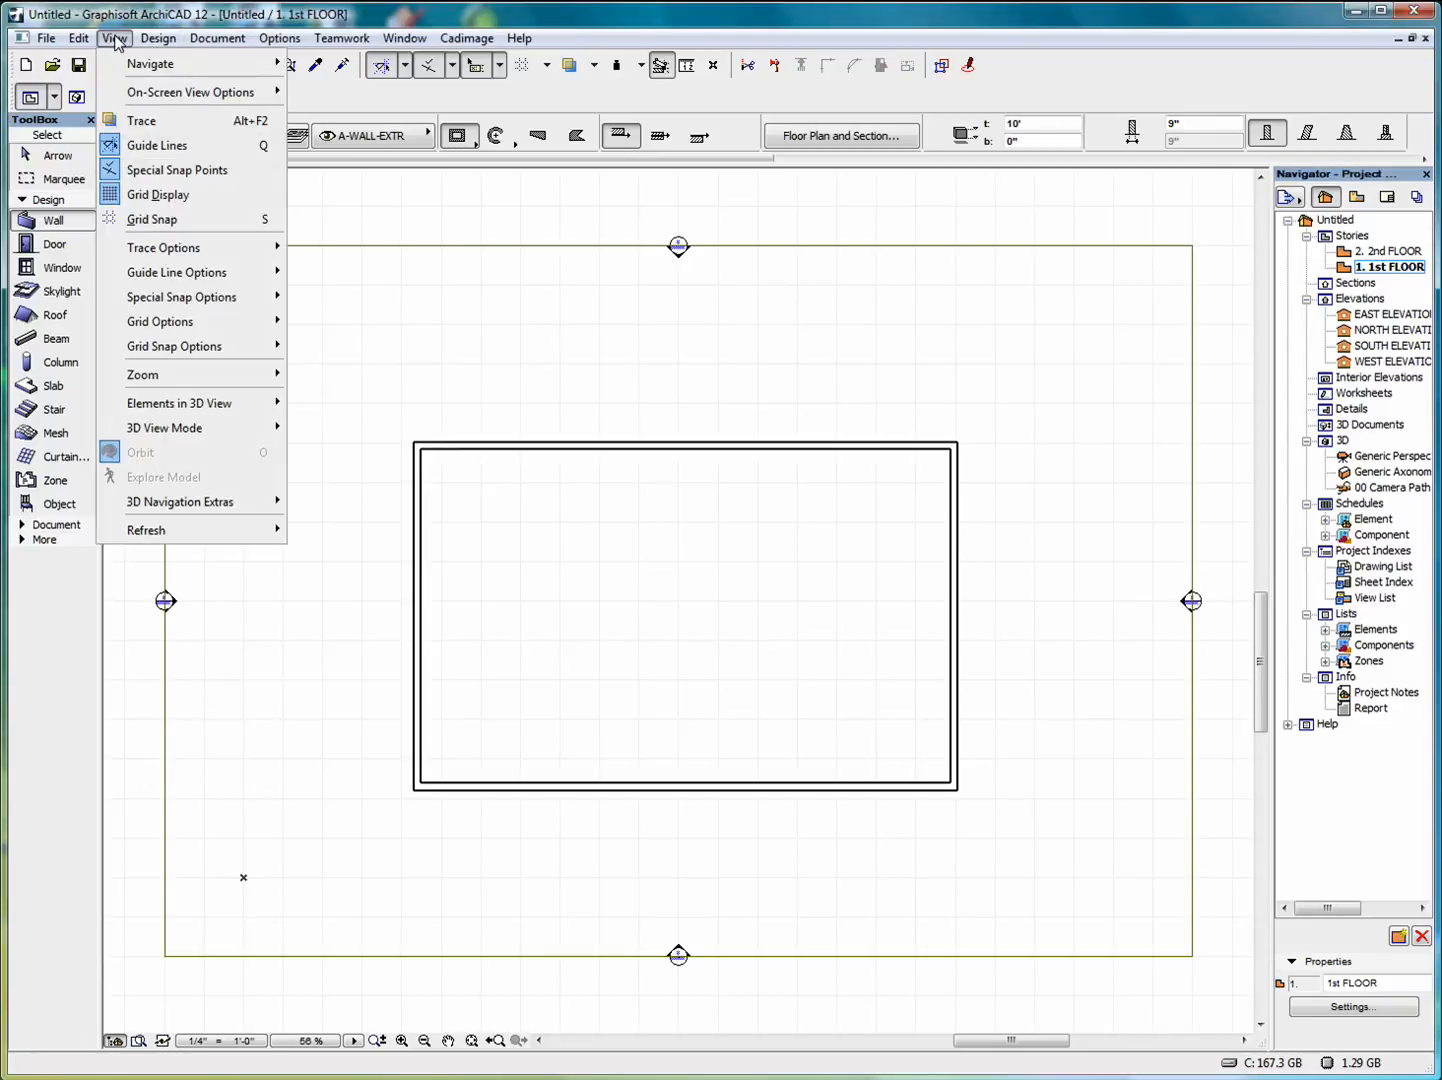
pyautogui.moveTo(167, 322)
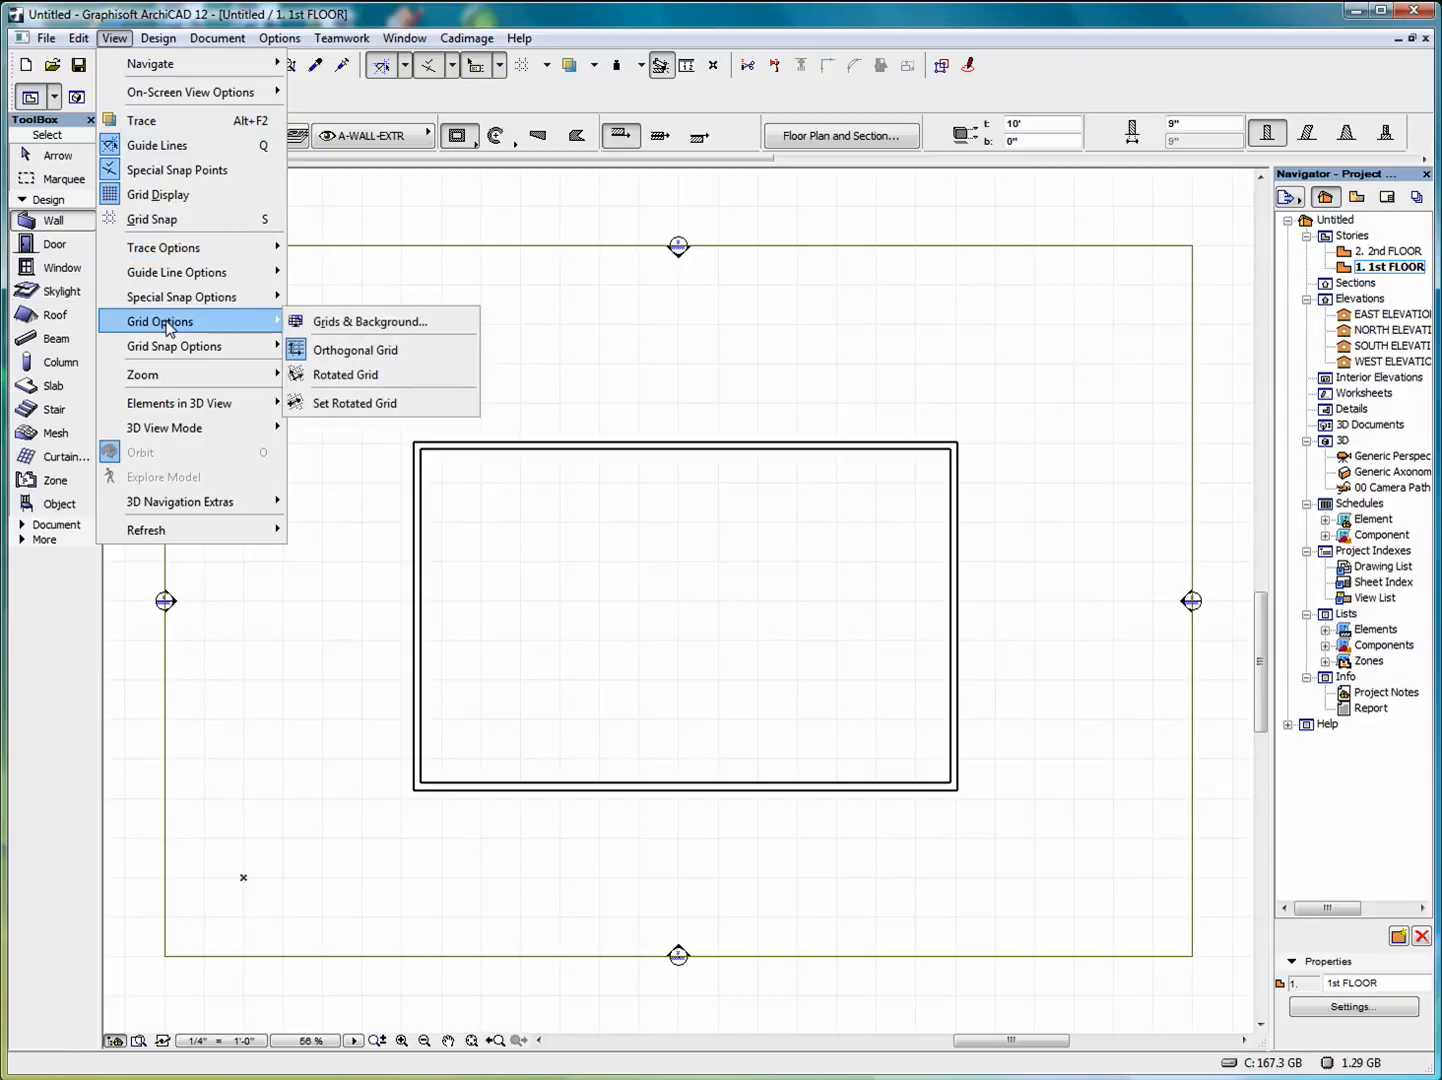
pyautogui.click(380, 325)
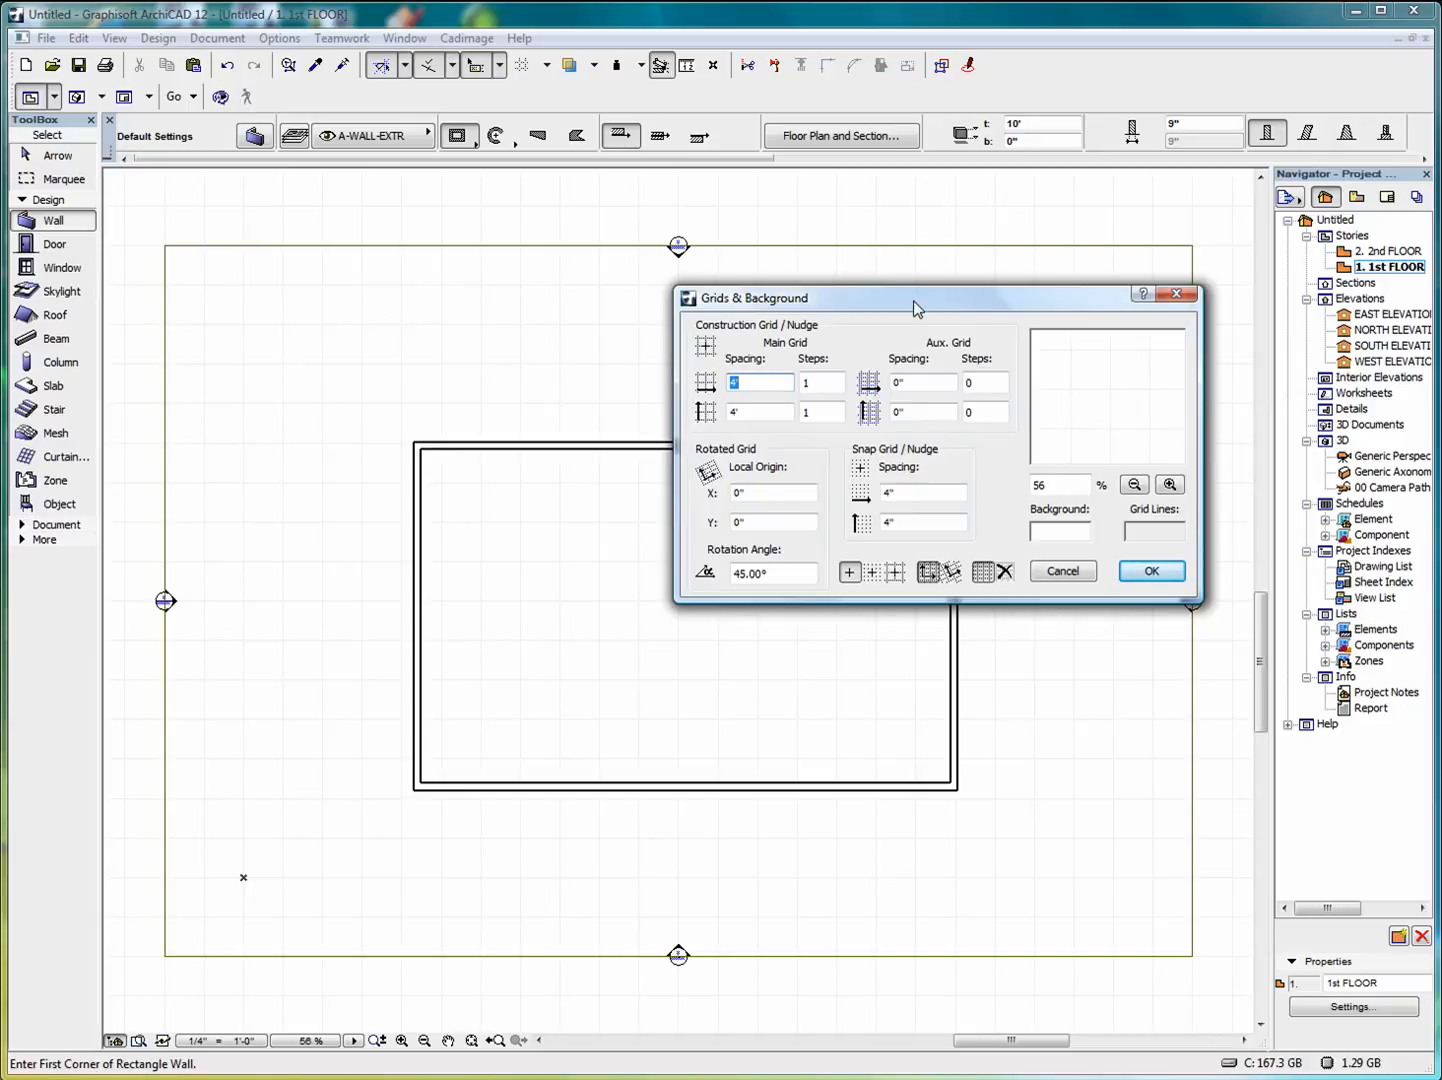
pyautogui.moveTo(918, 299); pyautogui.dragTo(656, 303)
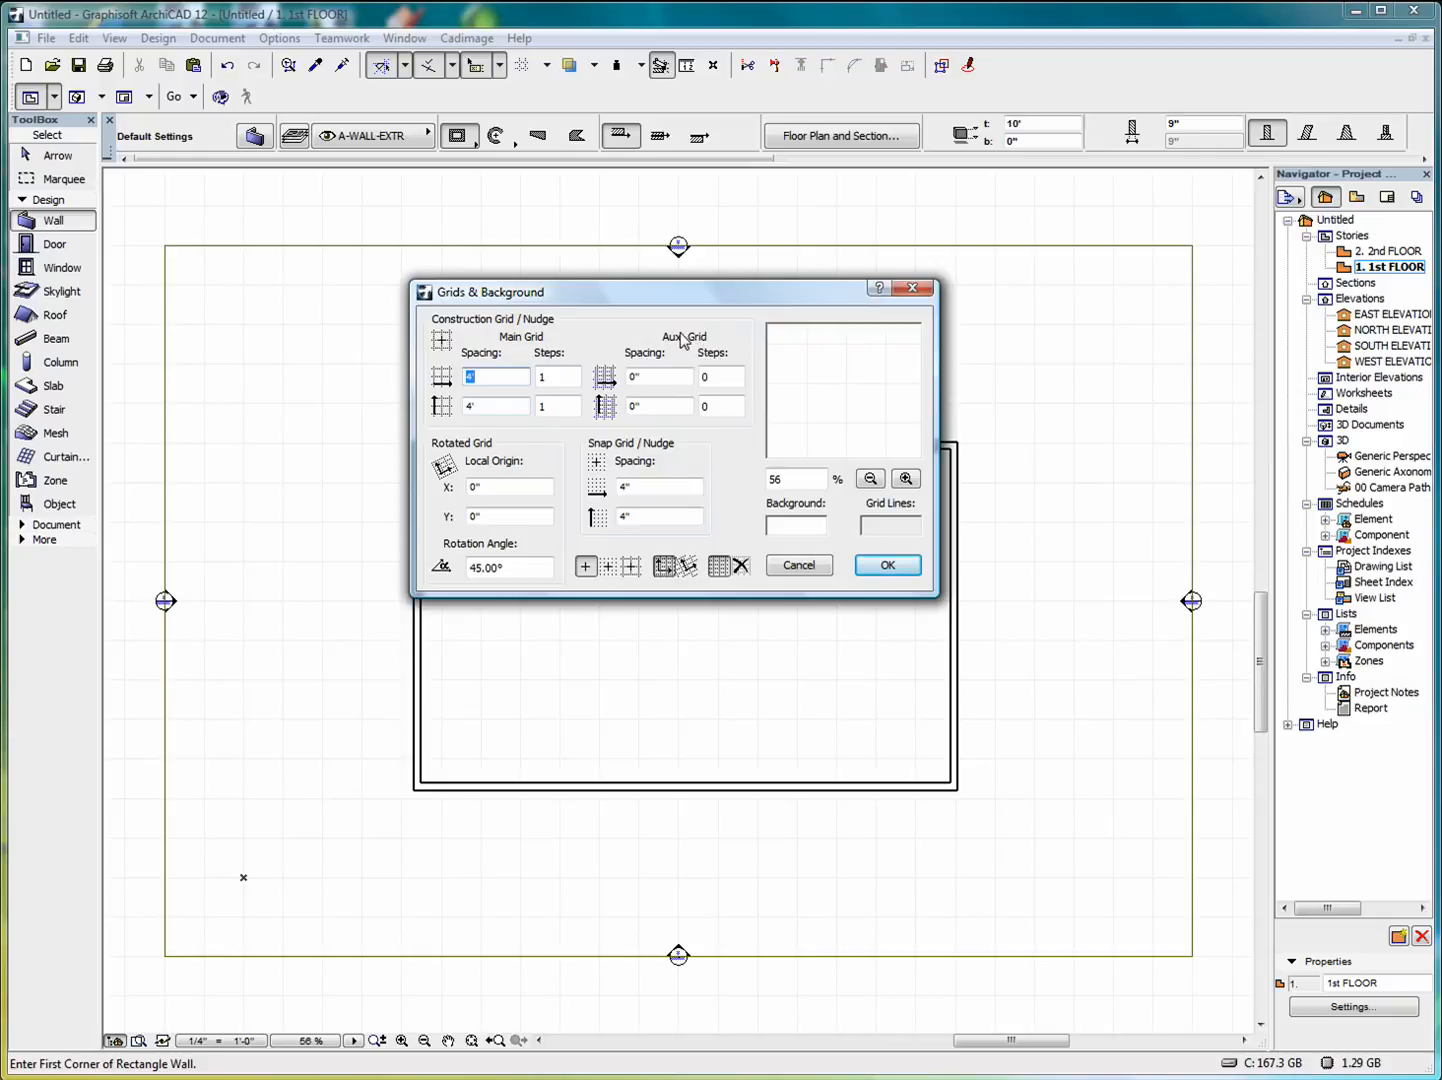
# Set the auxiliary grid spacing to 16" both horizontally and vertically.
pyautogui.doubleClick(634, 376)
pyautogui.write("4'")
pyautogui.press('BackSpace')
pyautogui.press('BackSpace')
pyautogui.write('16"')
pyautogui.click(654, 407)
pyautogui.moveTo(635, 406); pyautogui.dragTo(621, 405)
pyautogui.write('16')
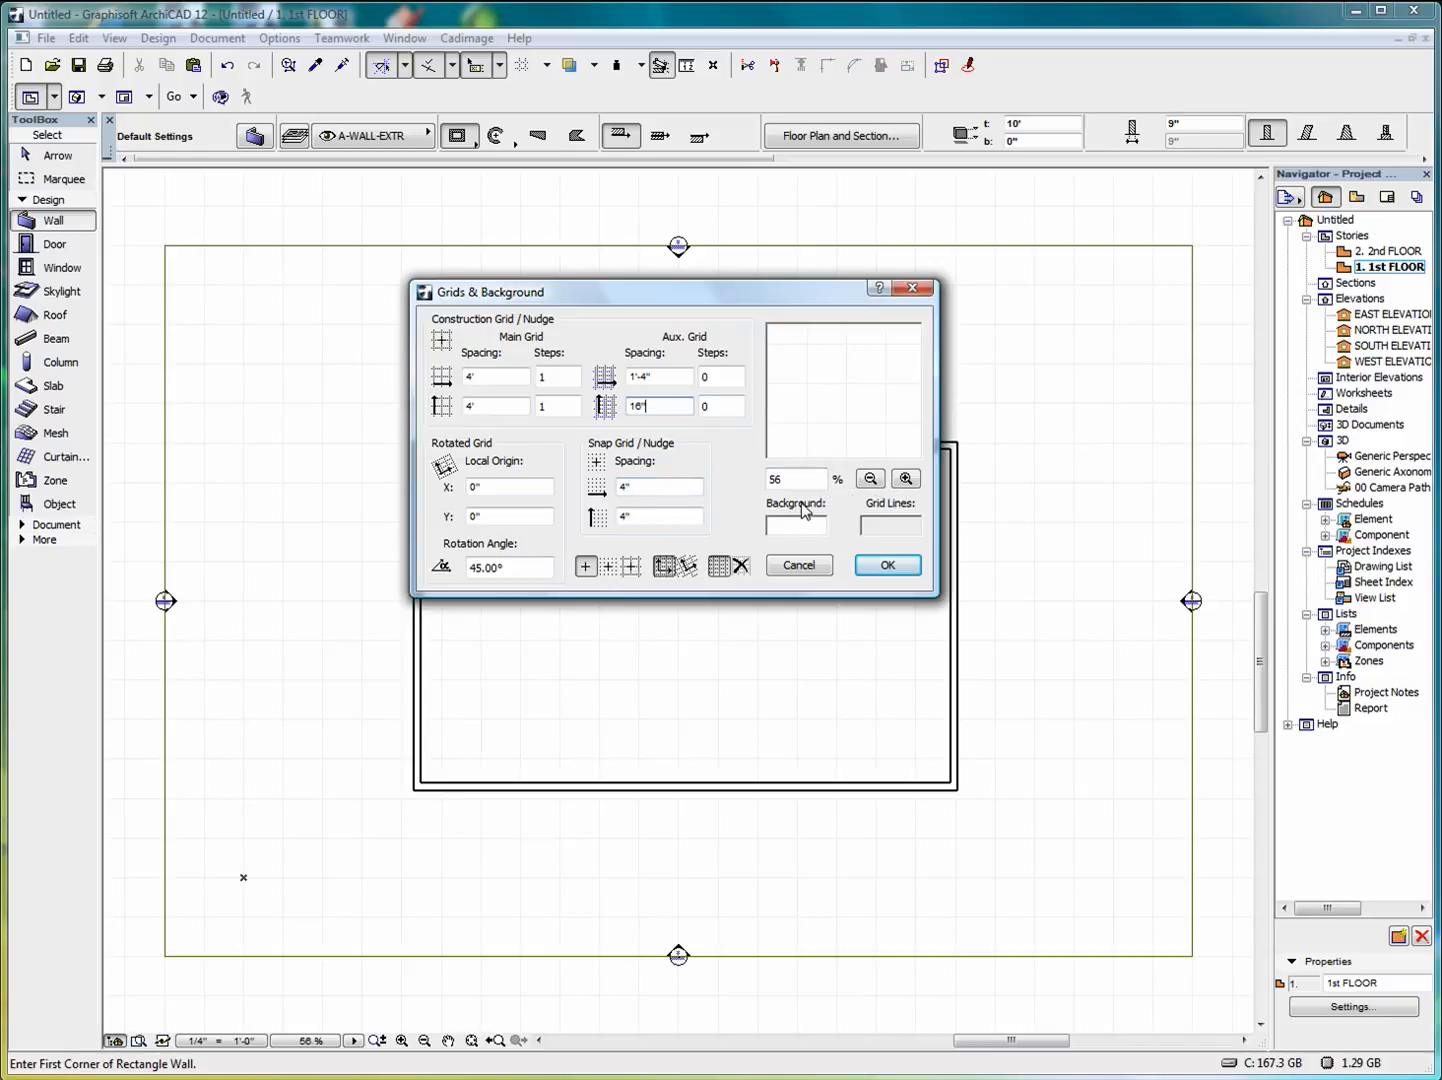
# Set the grid line color to the light magenta basic color (red 255, green 128, blue 255).
pyautogui.click(883, 525)
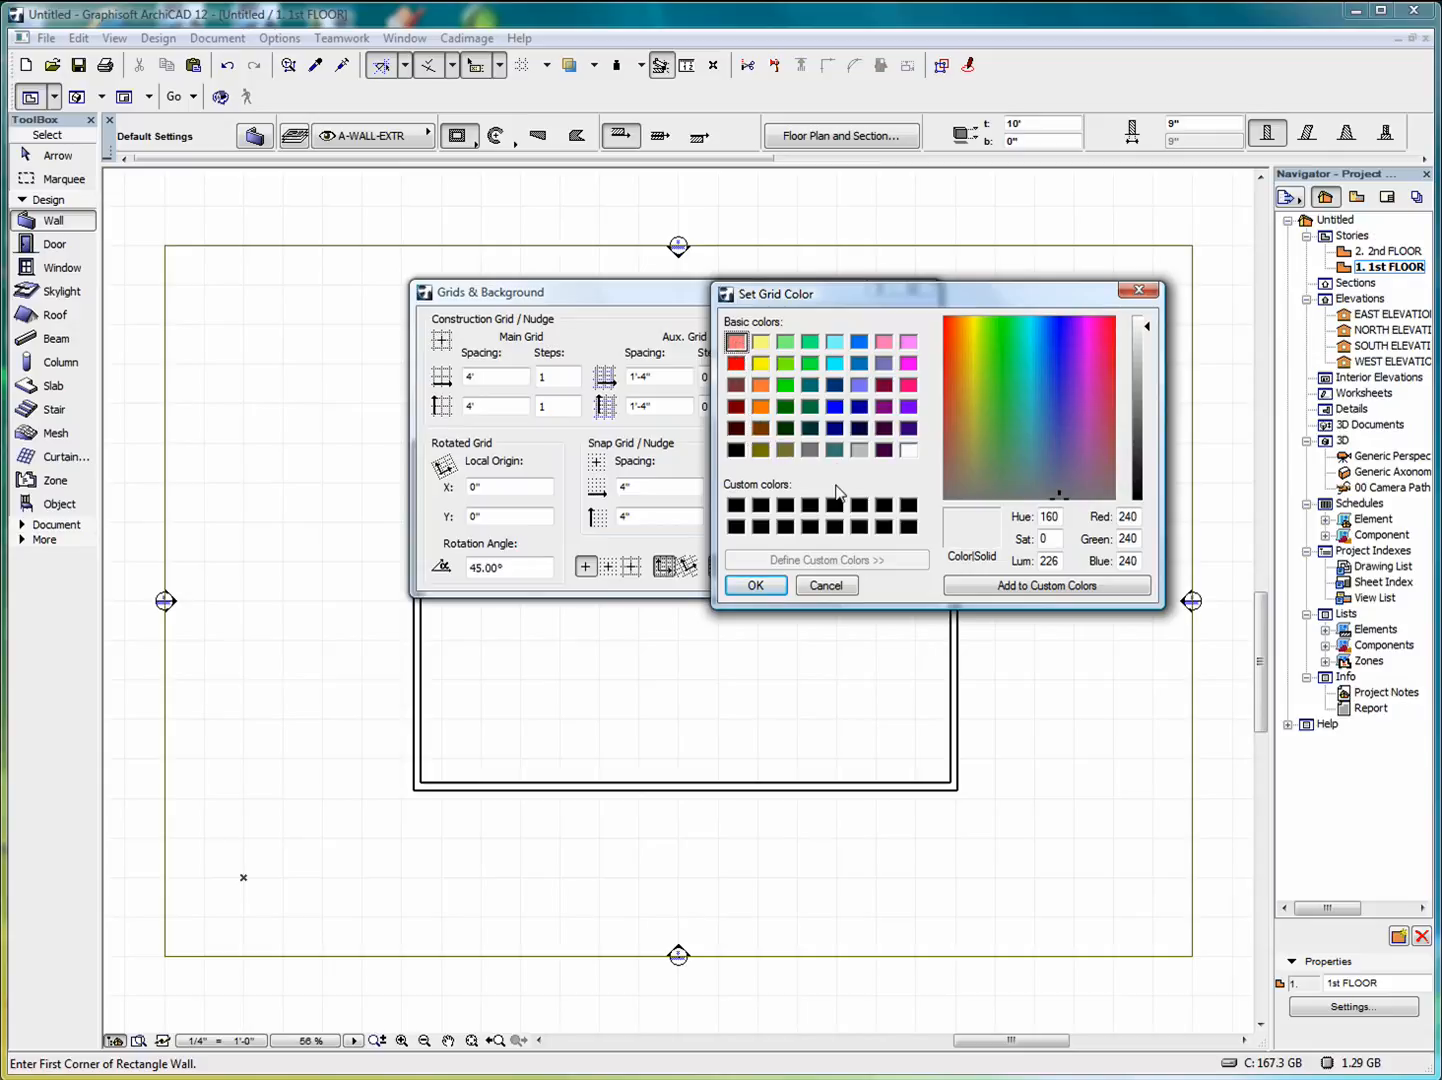
pyautogui.click(908, 342)
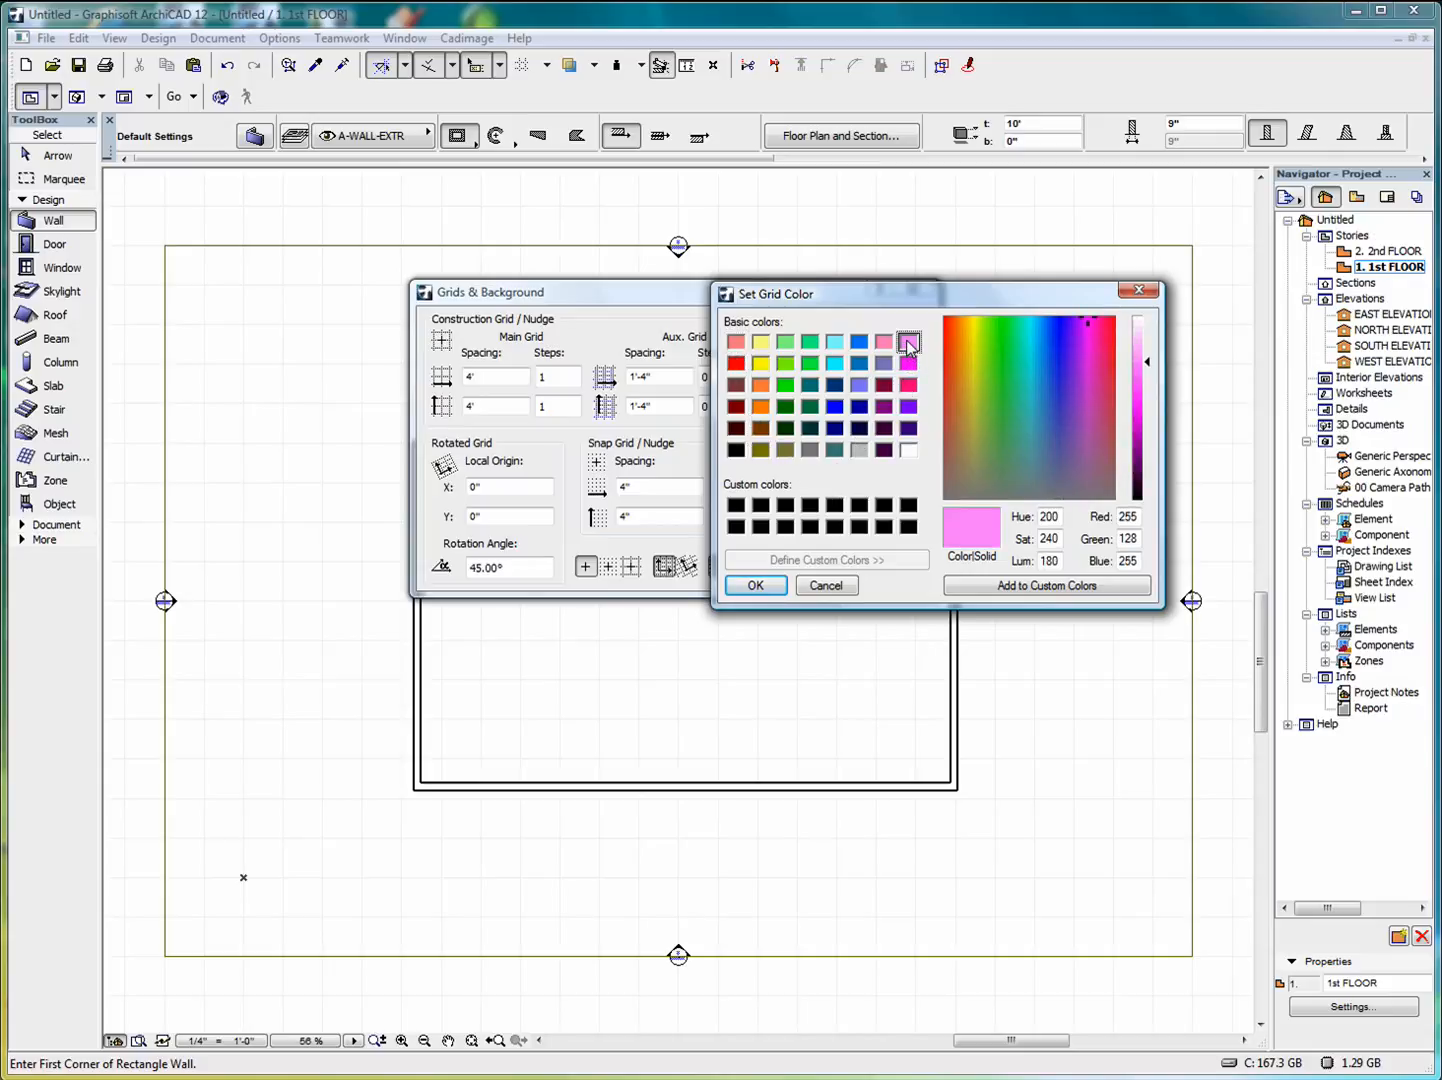
pyautogui.click(757, 586)
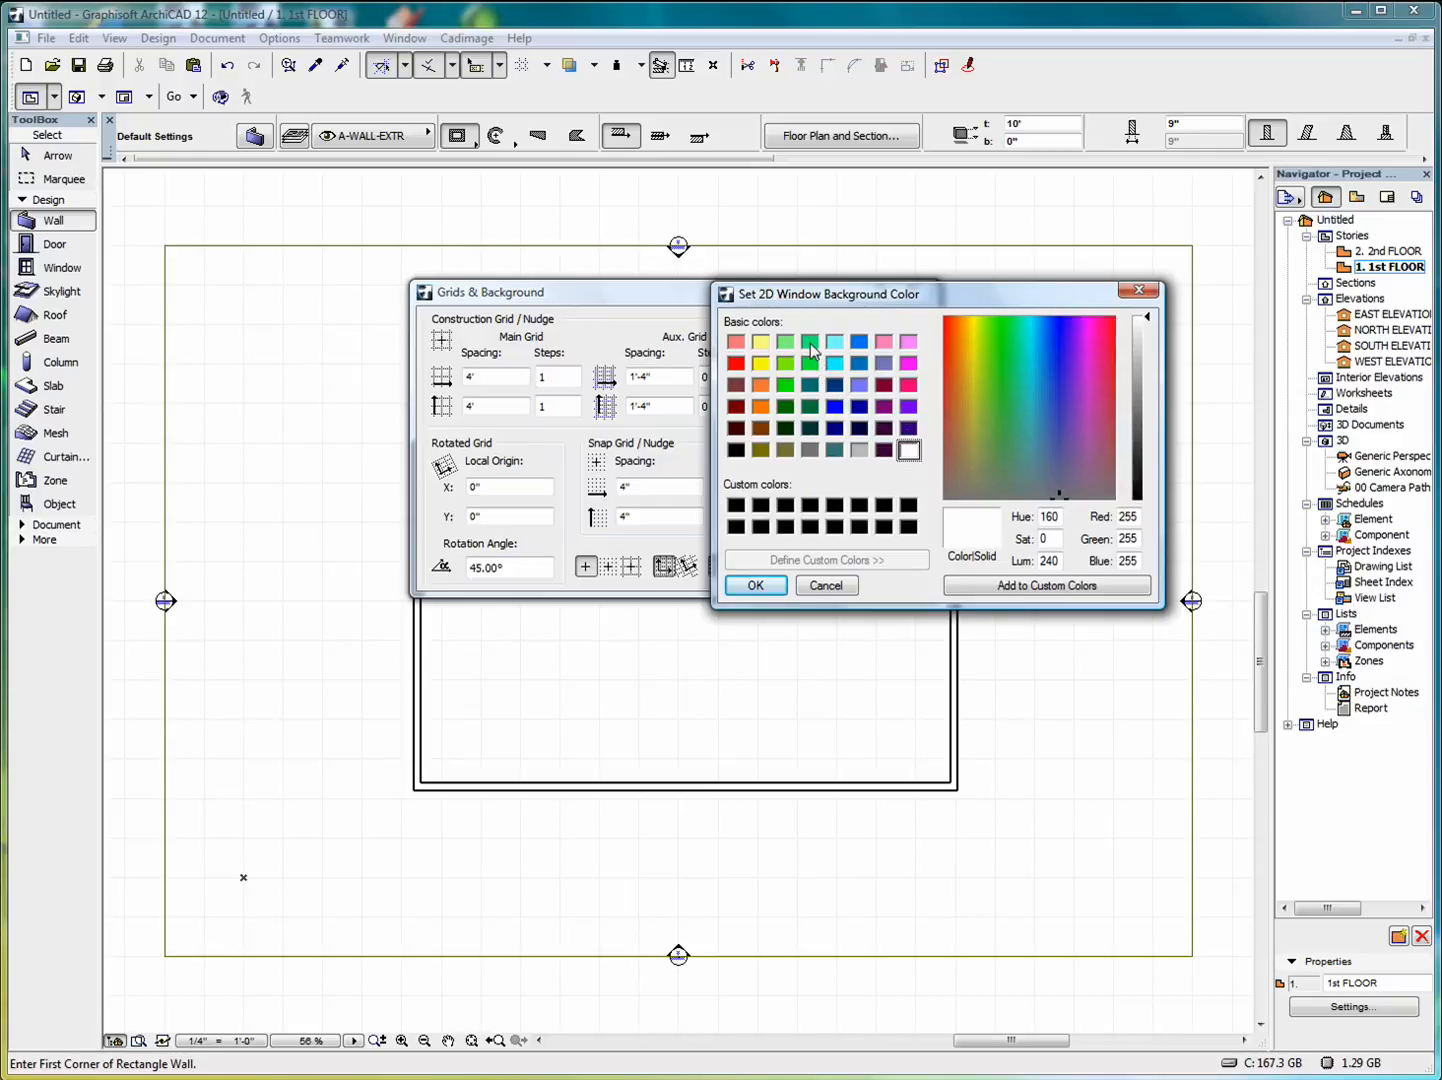
# Choose green (red 0, green 255, blue 128) as the 2D window background color and discard the Grids & Background changes.
pyautogui.click(811, 345)
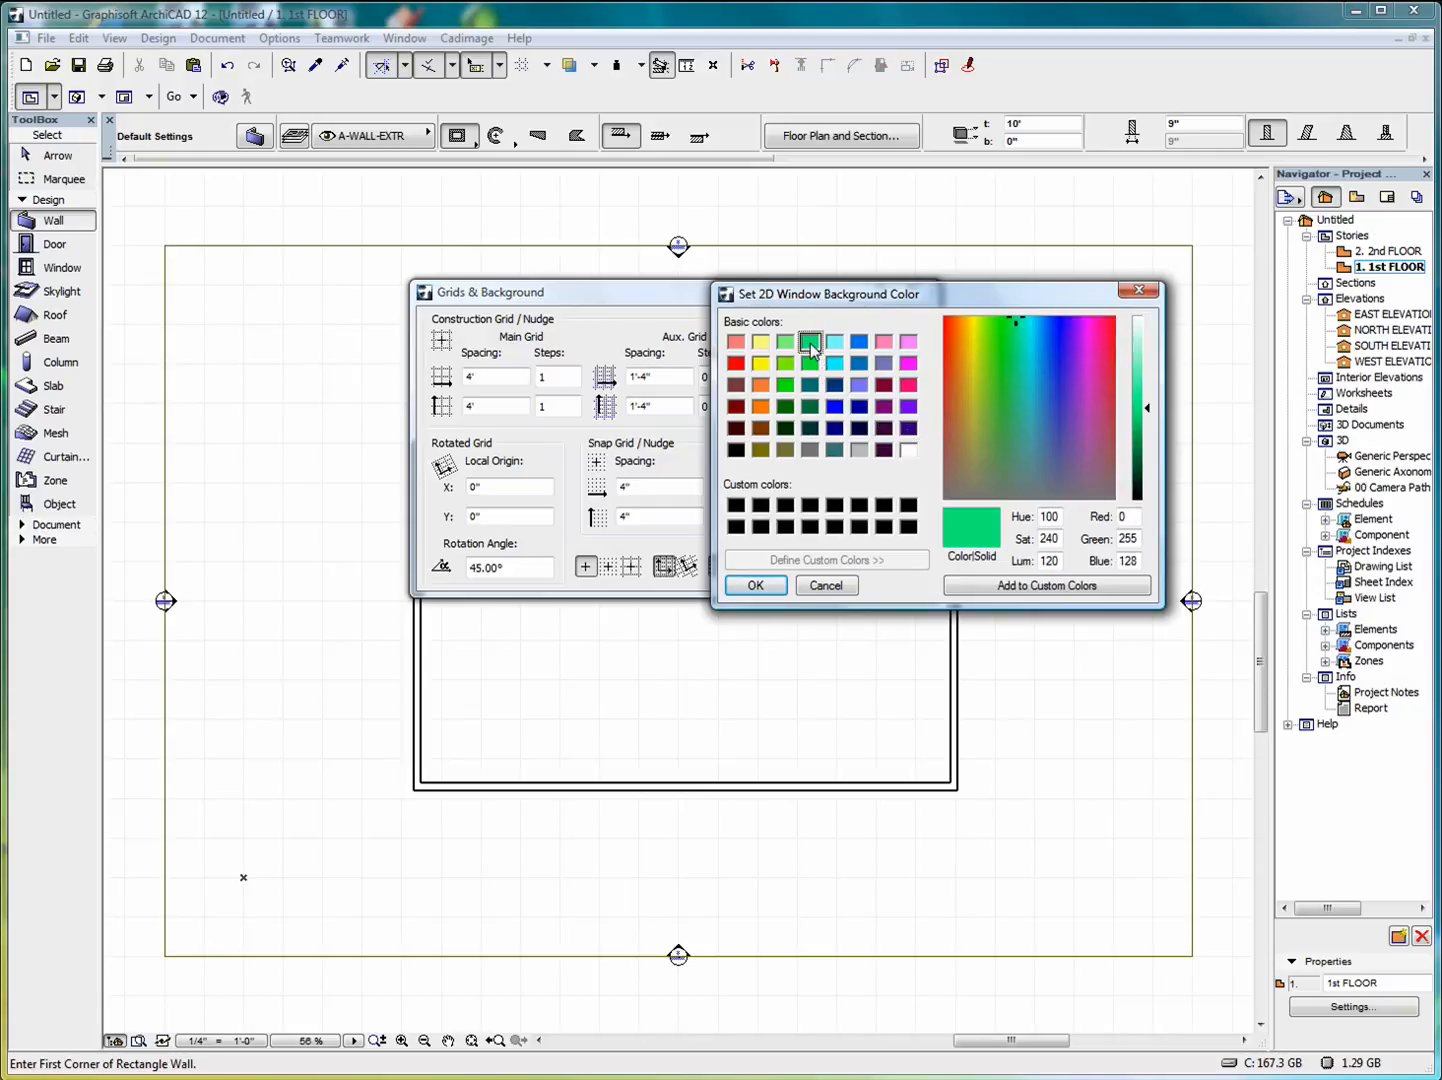
pyautogui.click(756, 587)
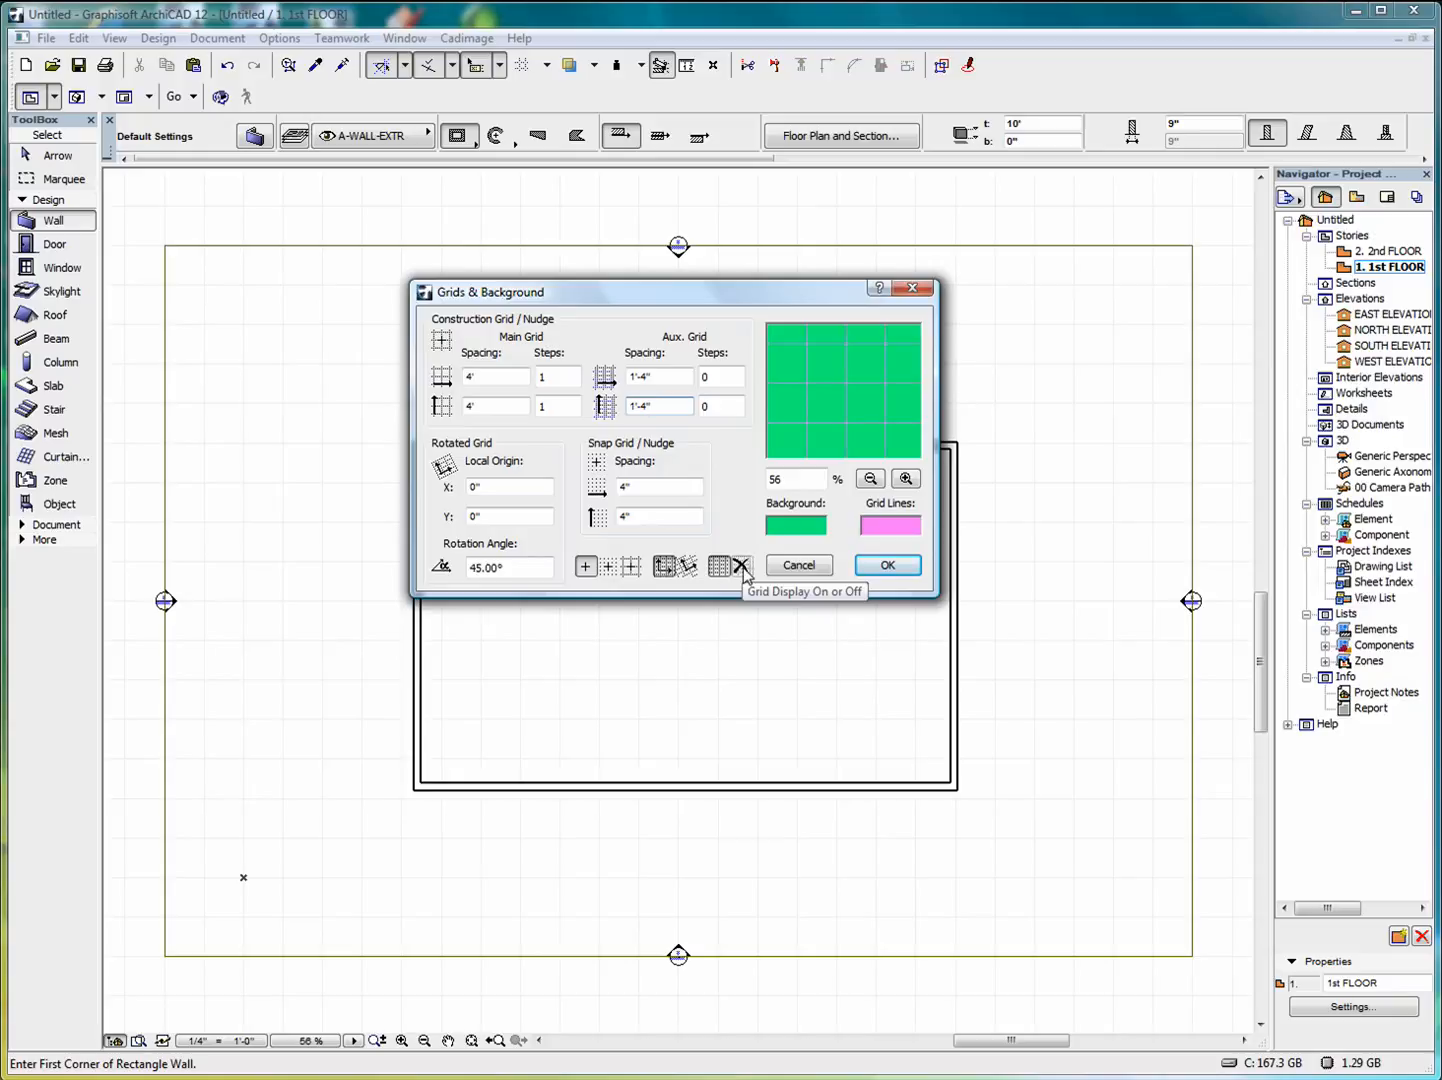
pyautogui.click(801, 566)
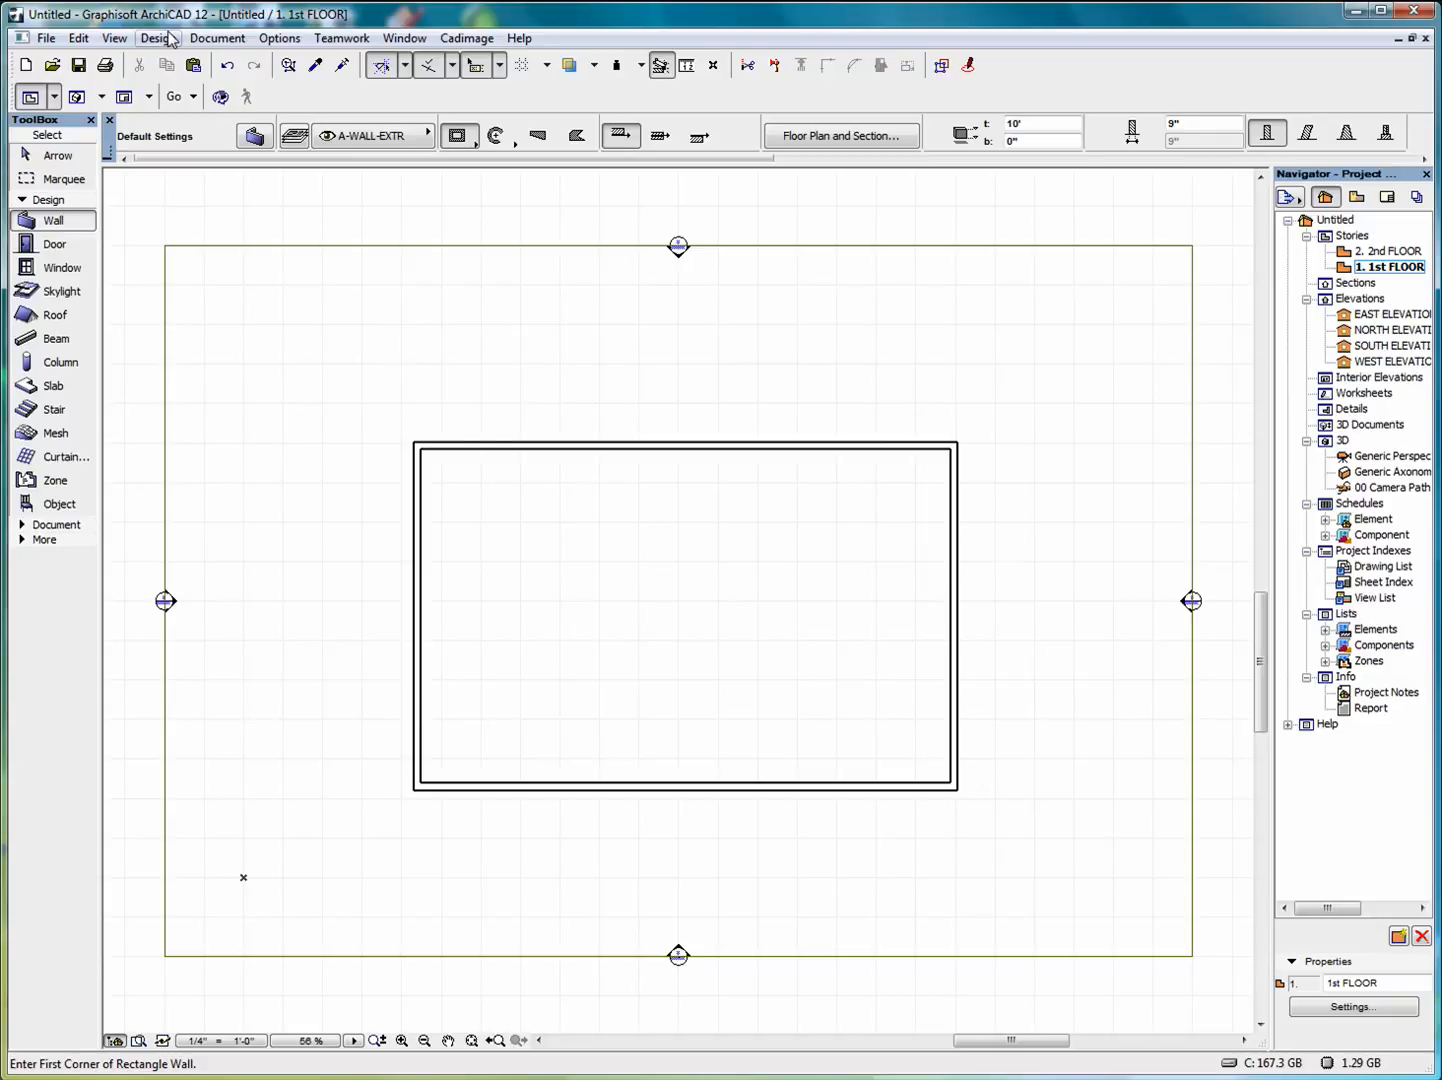
# Turn off the grid display on the 1st FLOOR plan and enable snapping to the Snap Grid.
pyautogui.click(548, 66)
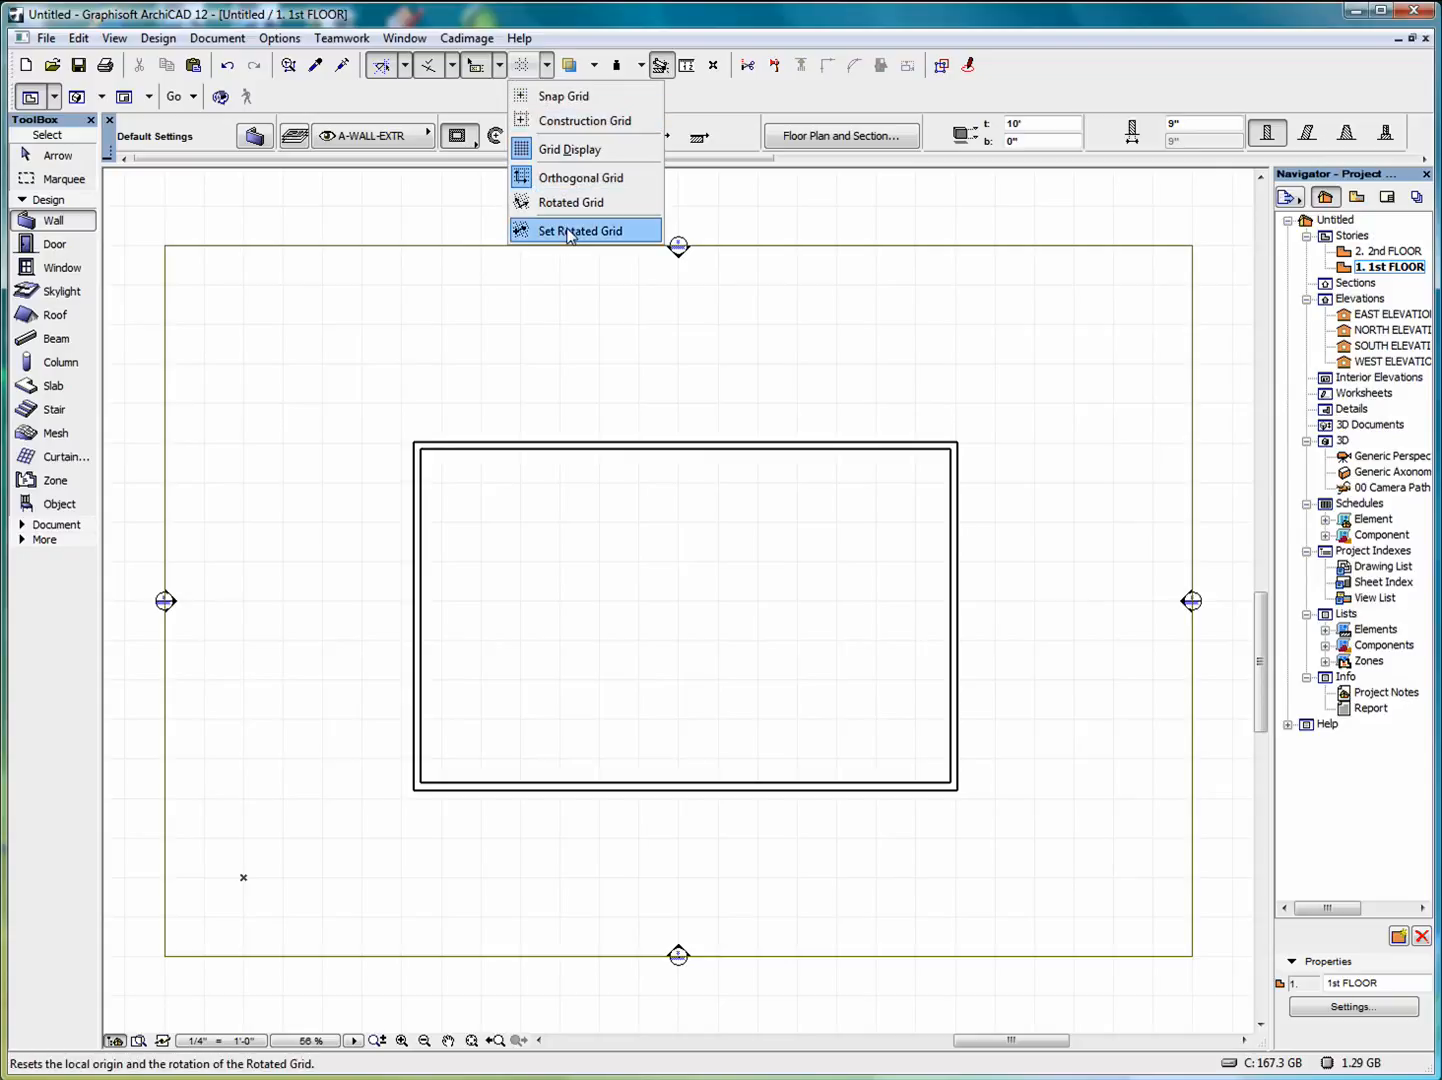
pyautogui.click(573, 150)
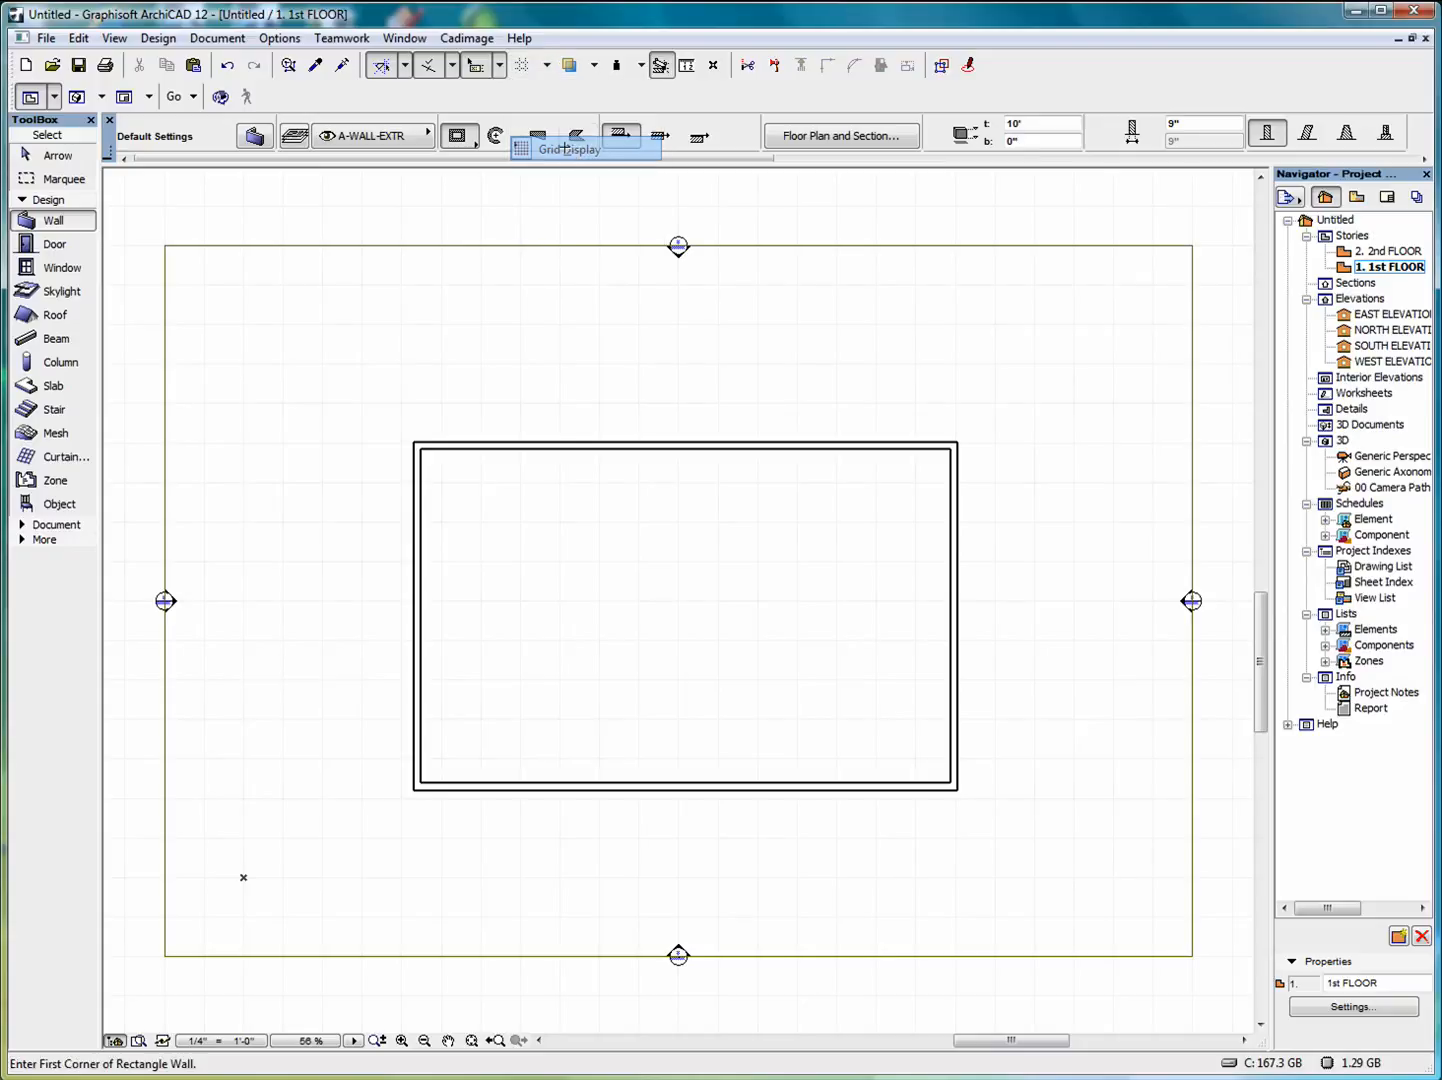
pyautogui.click(546, 66)
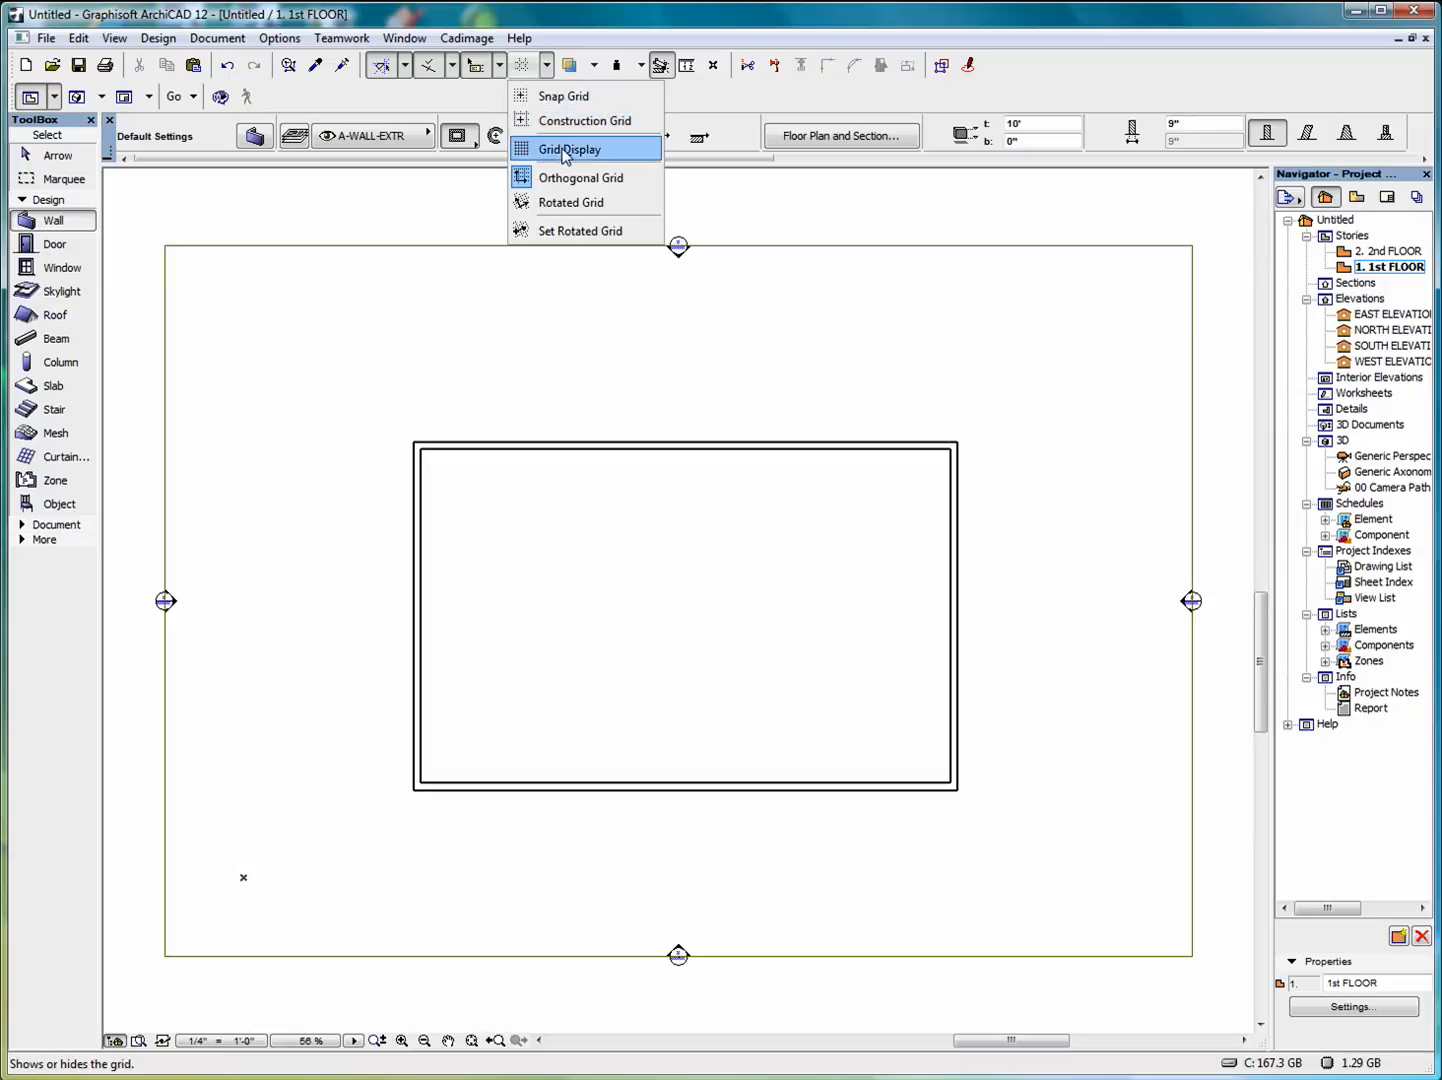
pyautogui.click(565, 100)
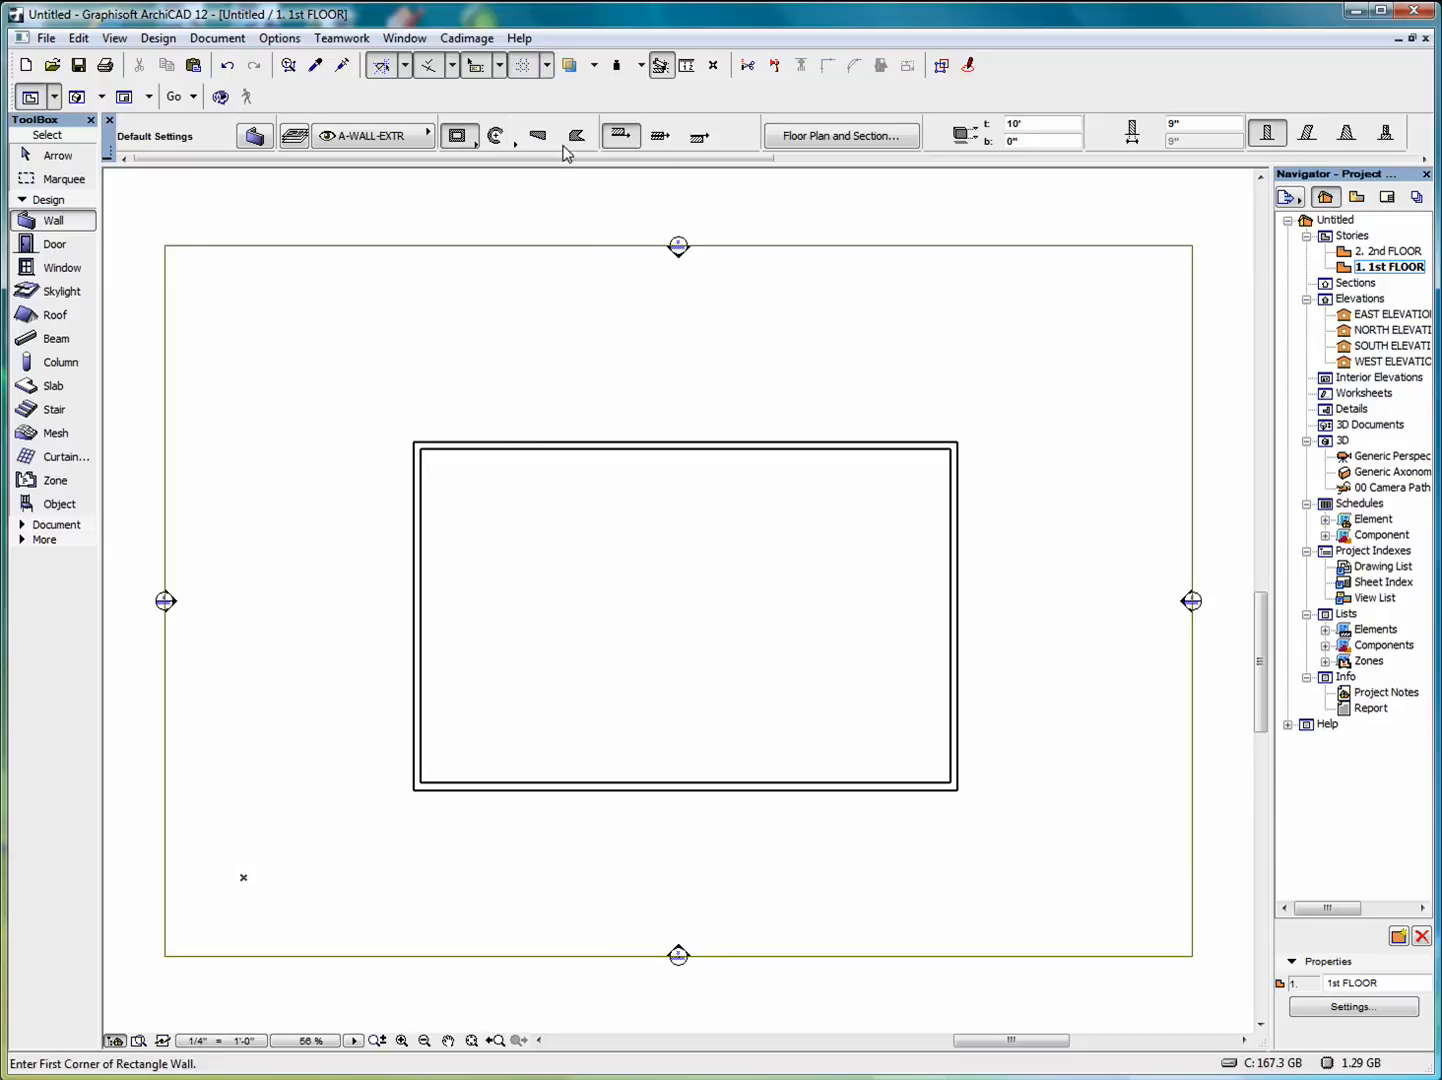
# Switch snapping to the Construction Grid and turn the grid display on.
pyautogui.click(547, 66)
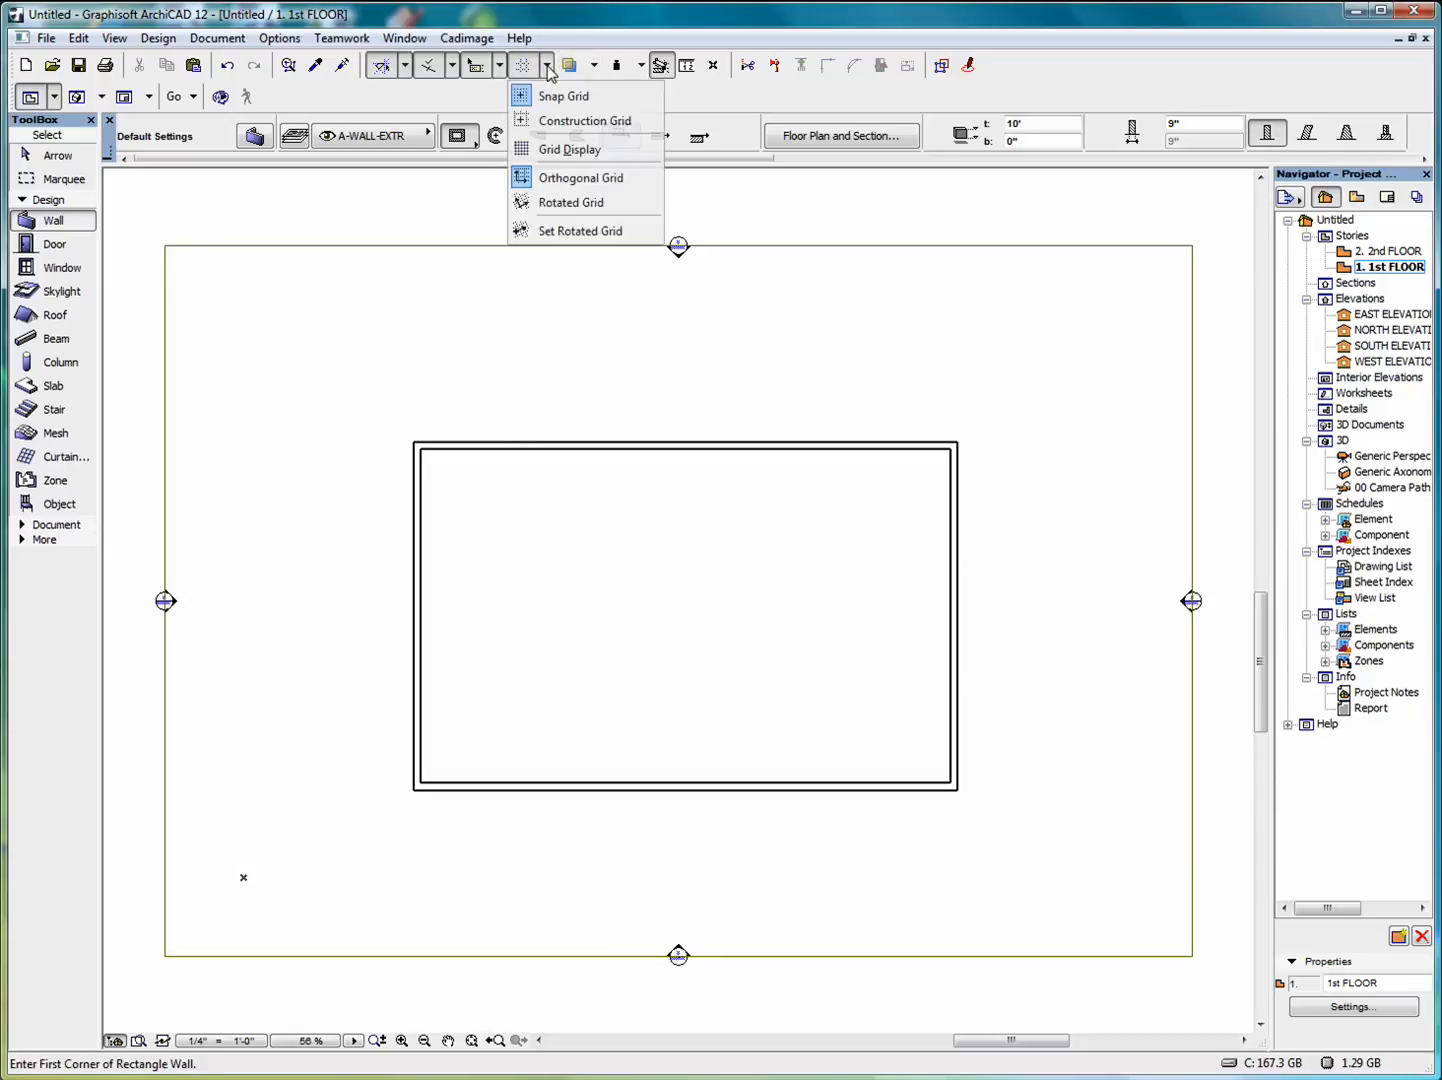
pyautogui.click(569, 121)
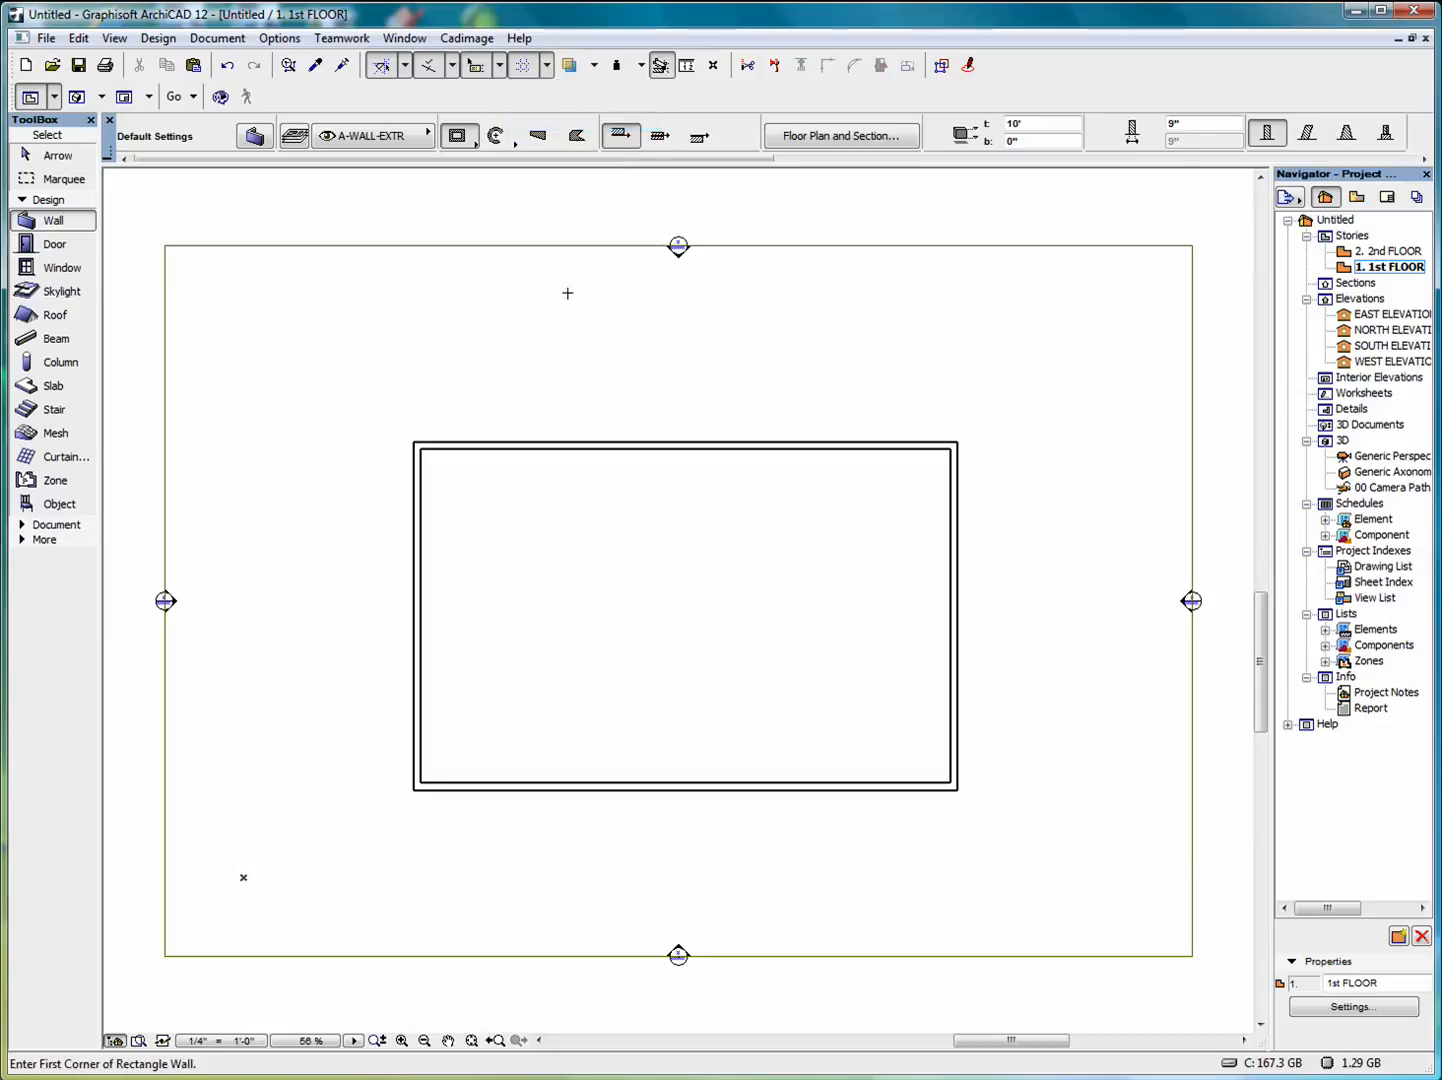
pyautogui.click(547, 67)
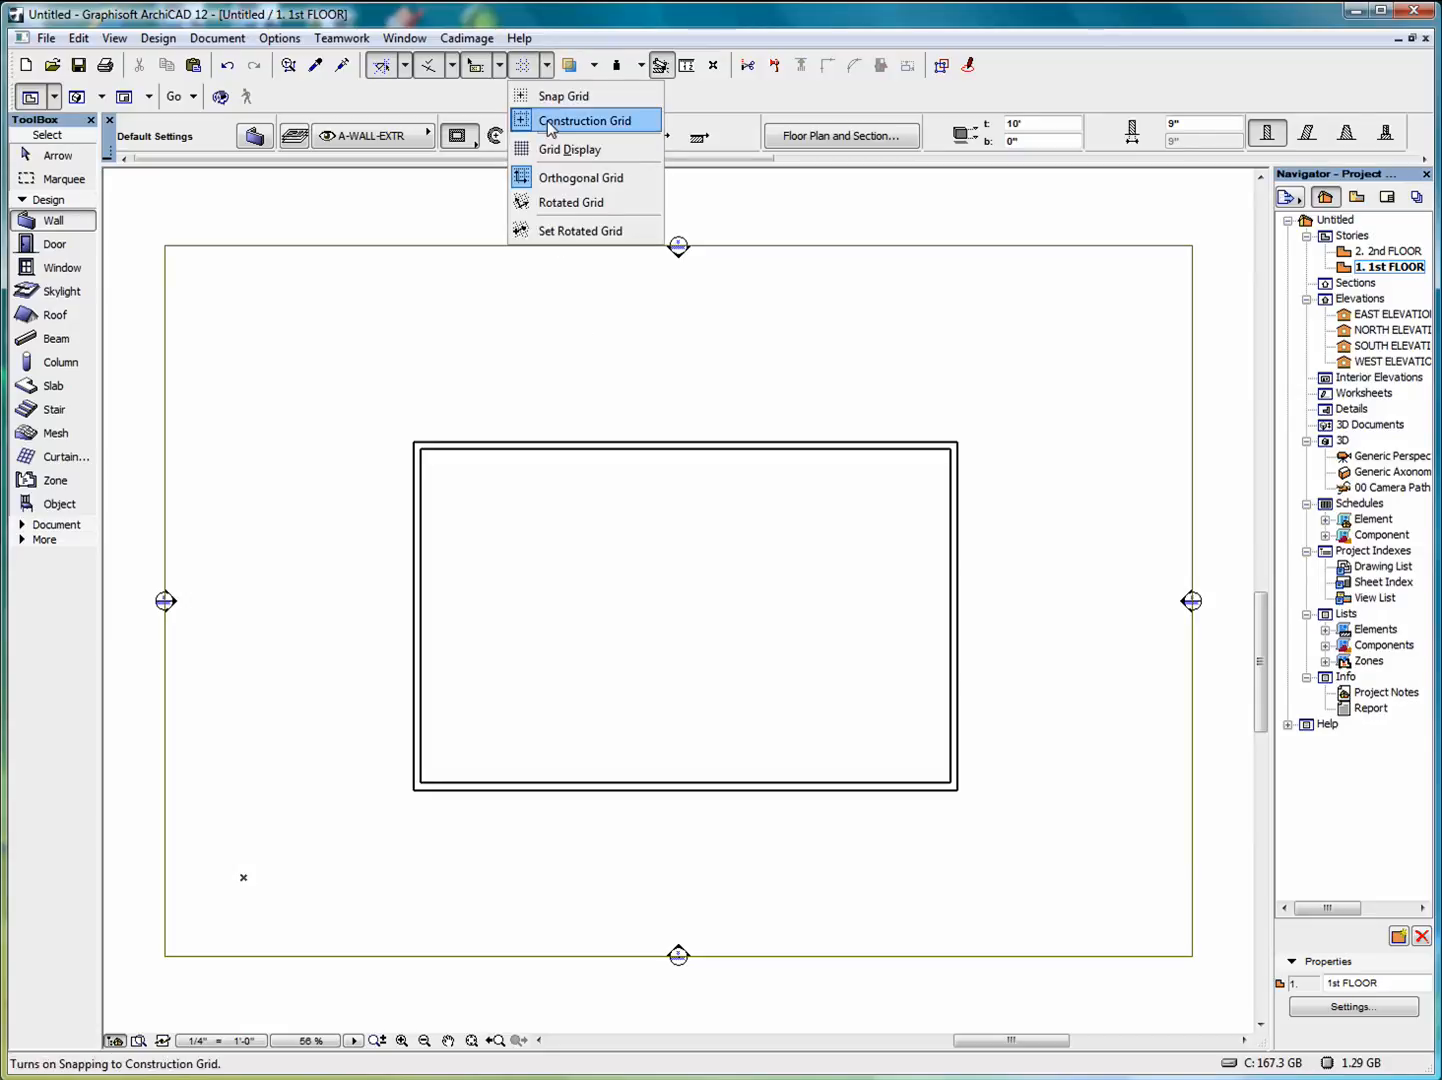
pyautogui.click(552, 160)
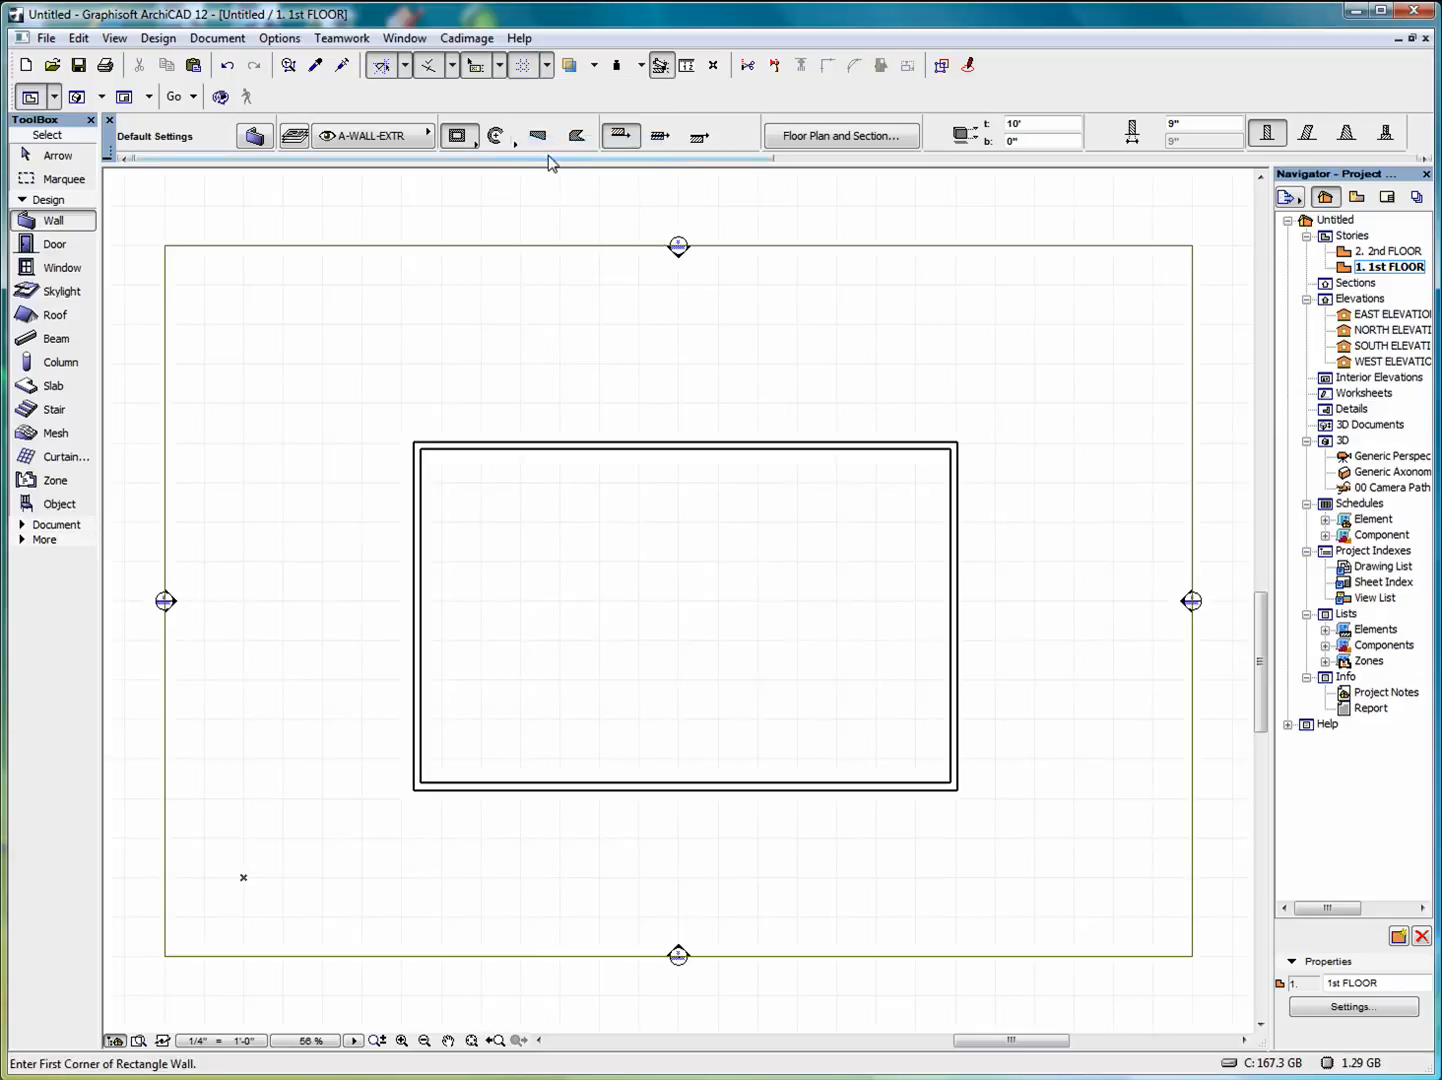
# Show the Rotated Grid on the floor plan and return to the Orthogonal Grid.
pyautogui.click(547, 66)
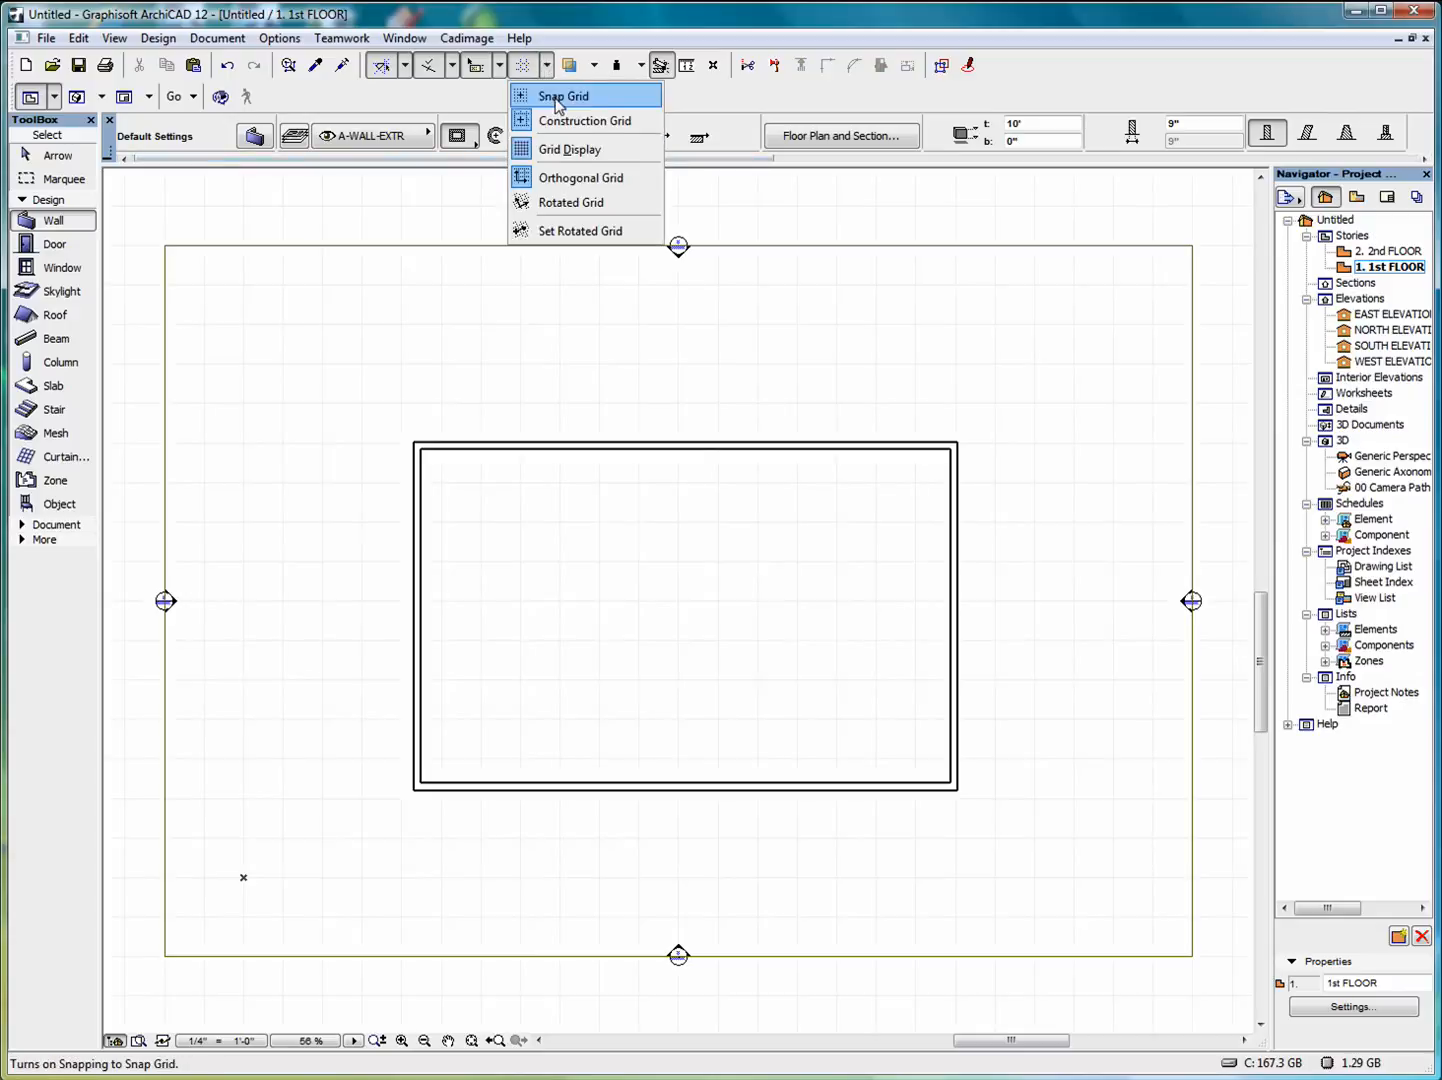
pyautogui.click(563, 204)
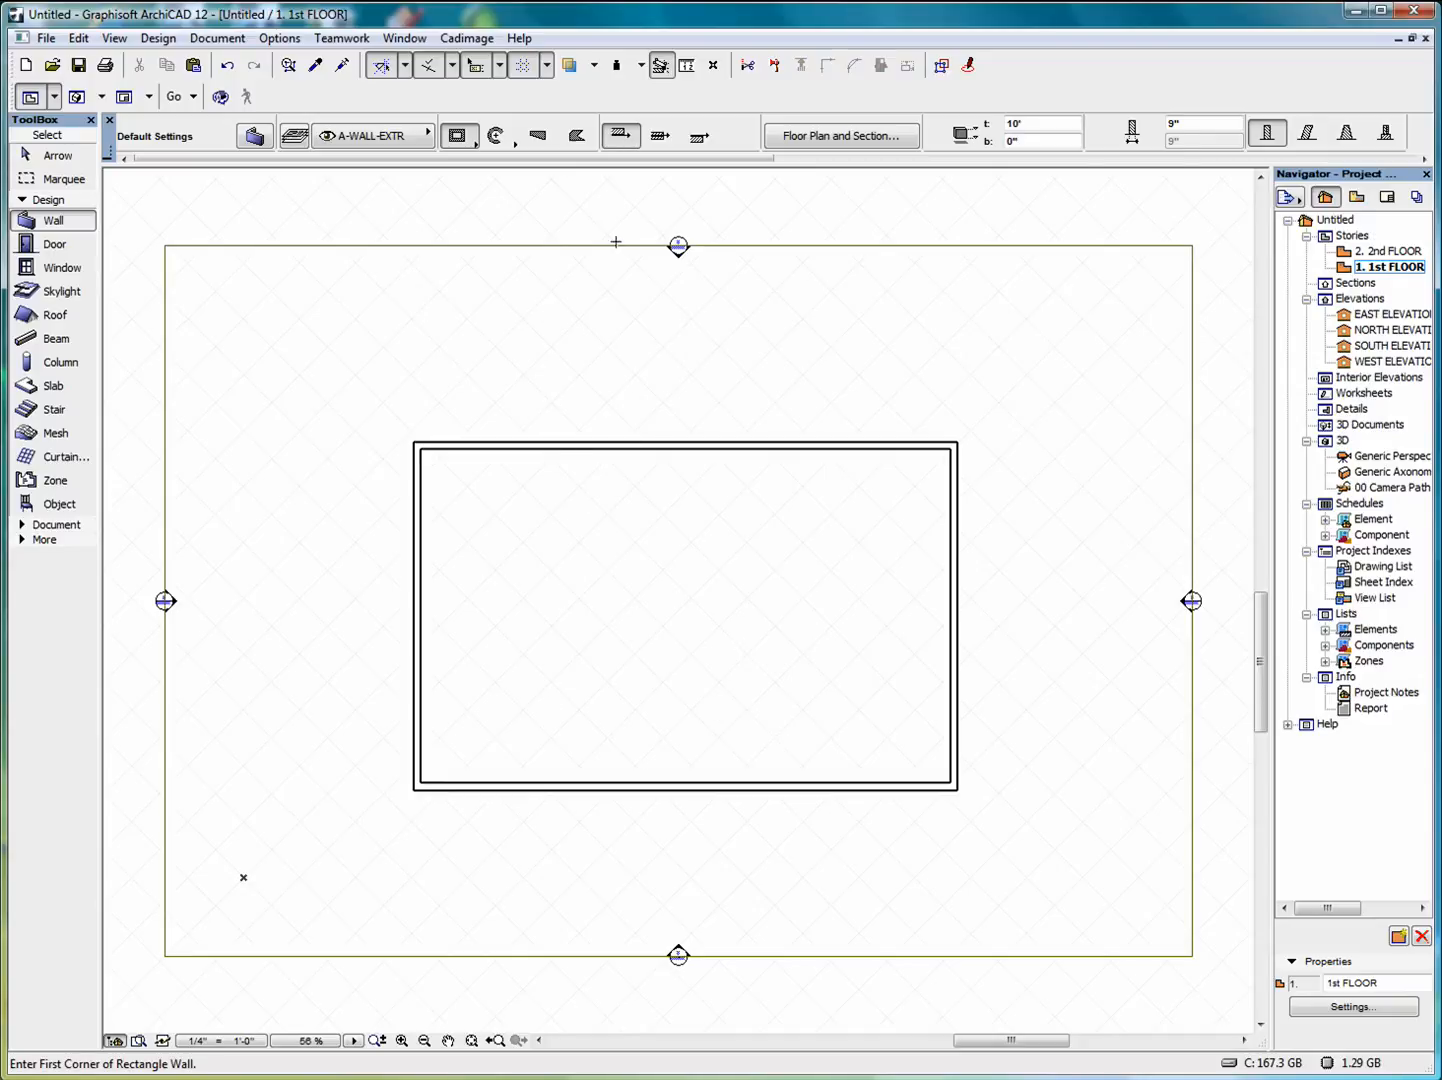
pyautogui.click(547, 66)
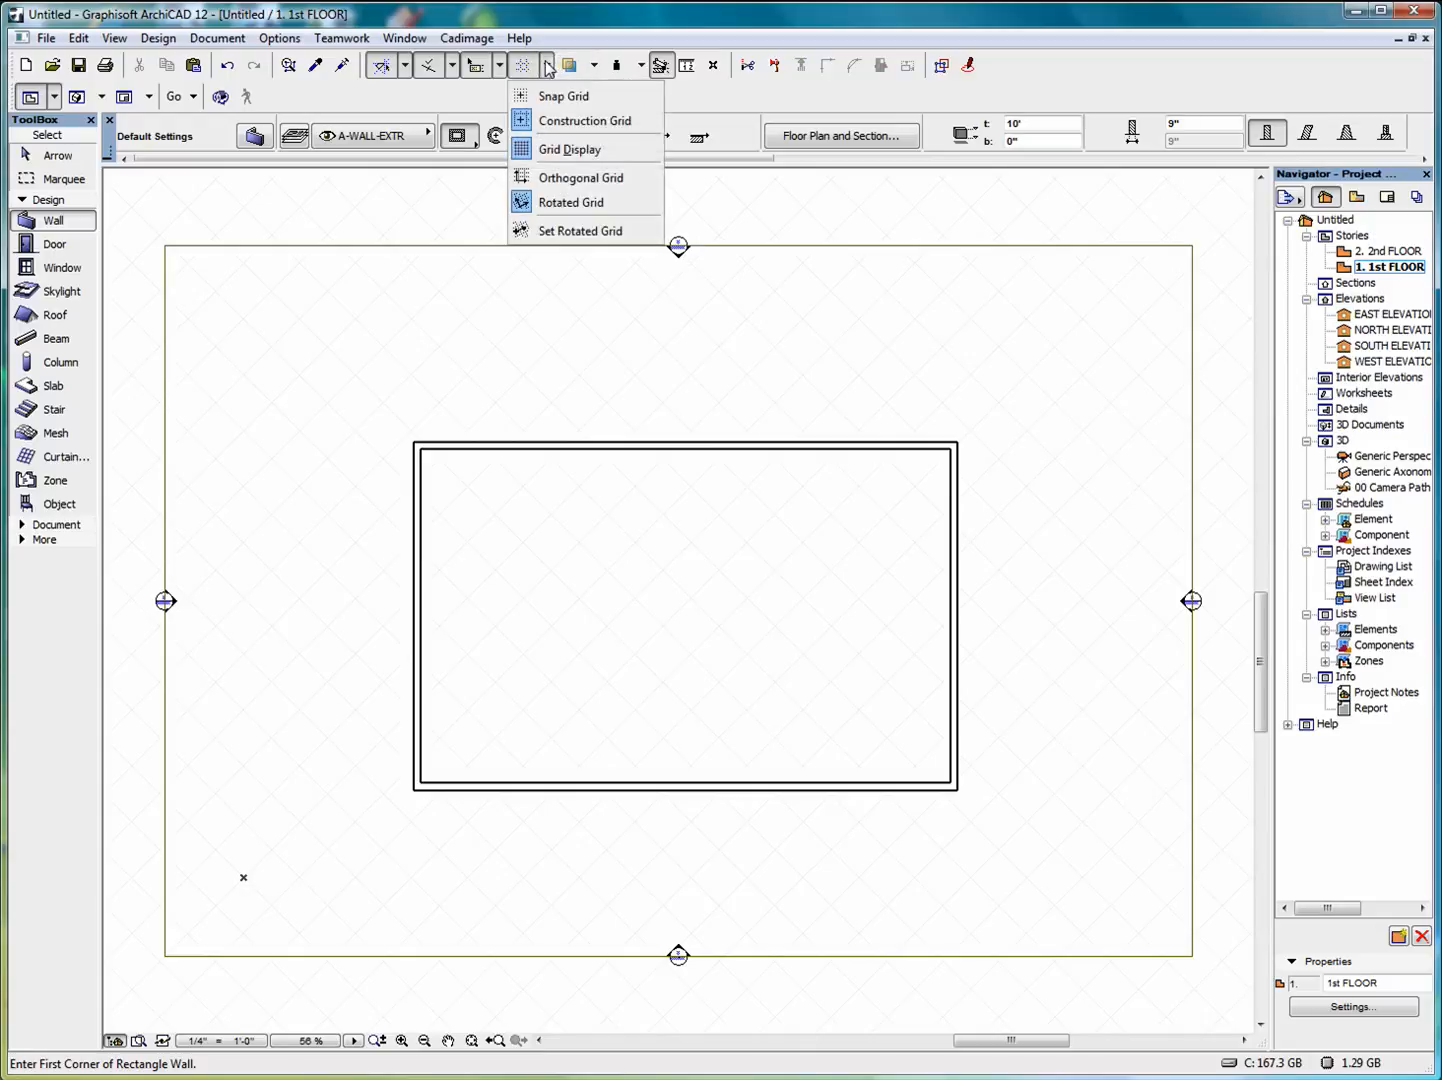
pyautogui.click(565, 180)
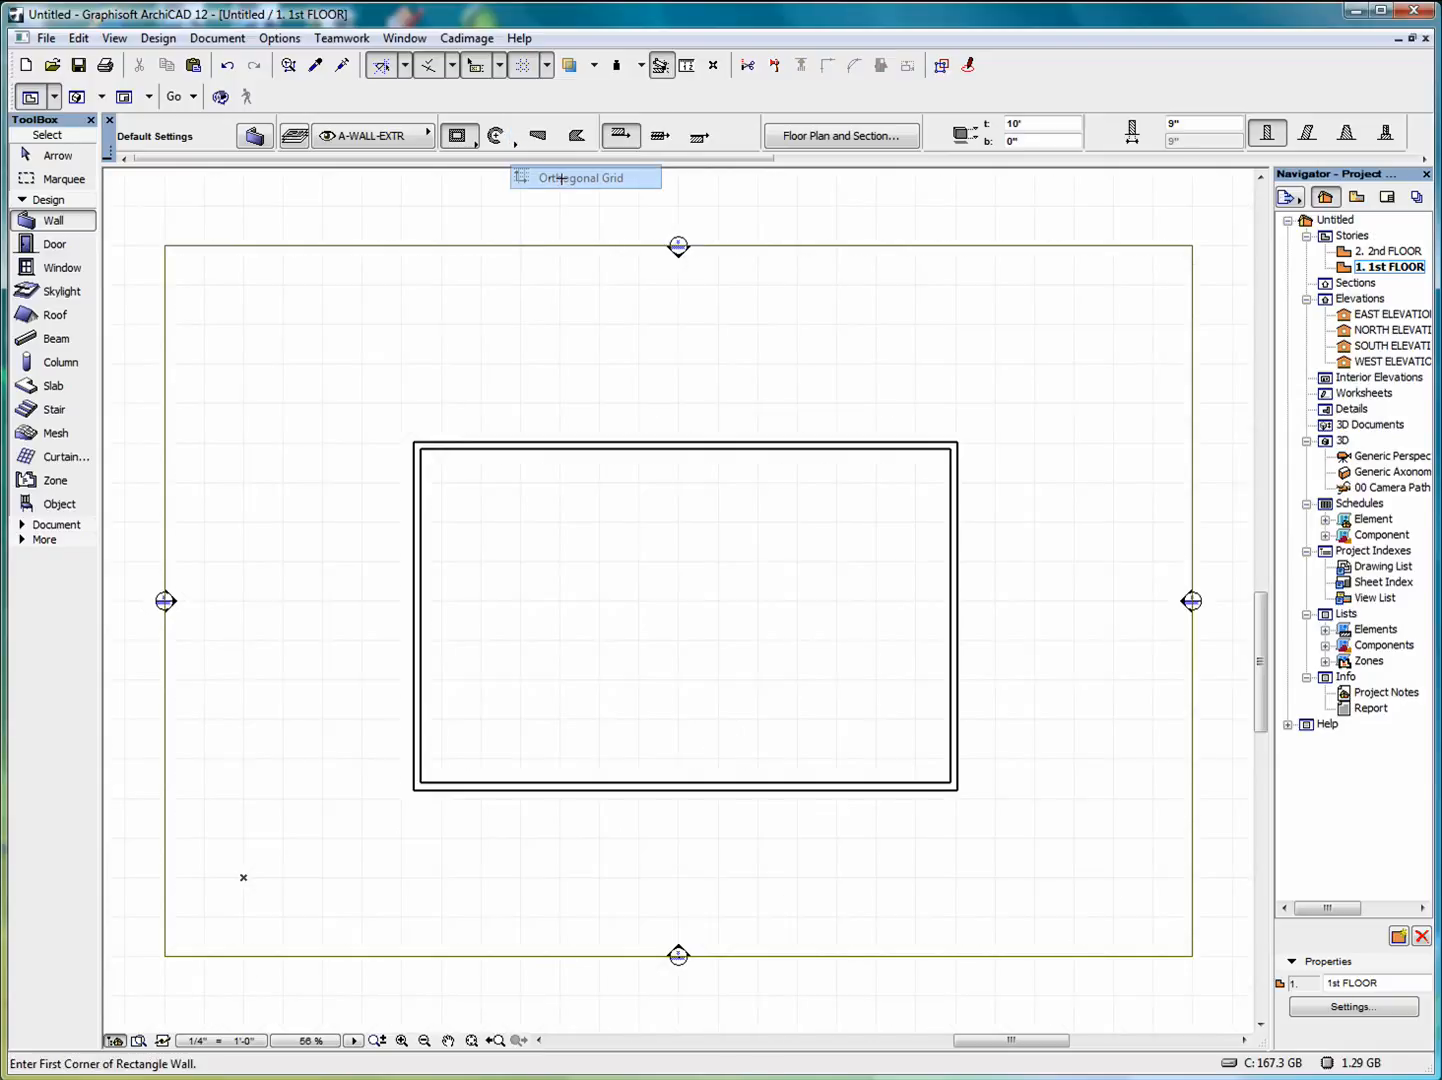
# Reset the rotated grid with an upward-sloping reference vector drawn above the building's upper wall, and return to the Orthogonal Grid.
pyautogui.click(547, 66)
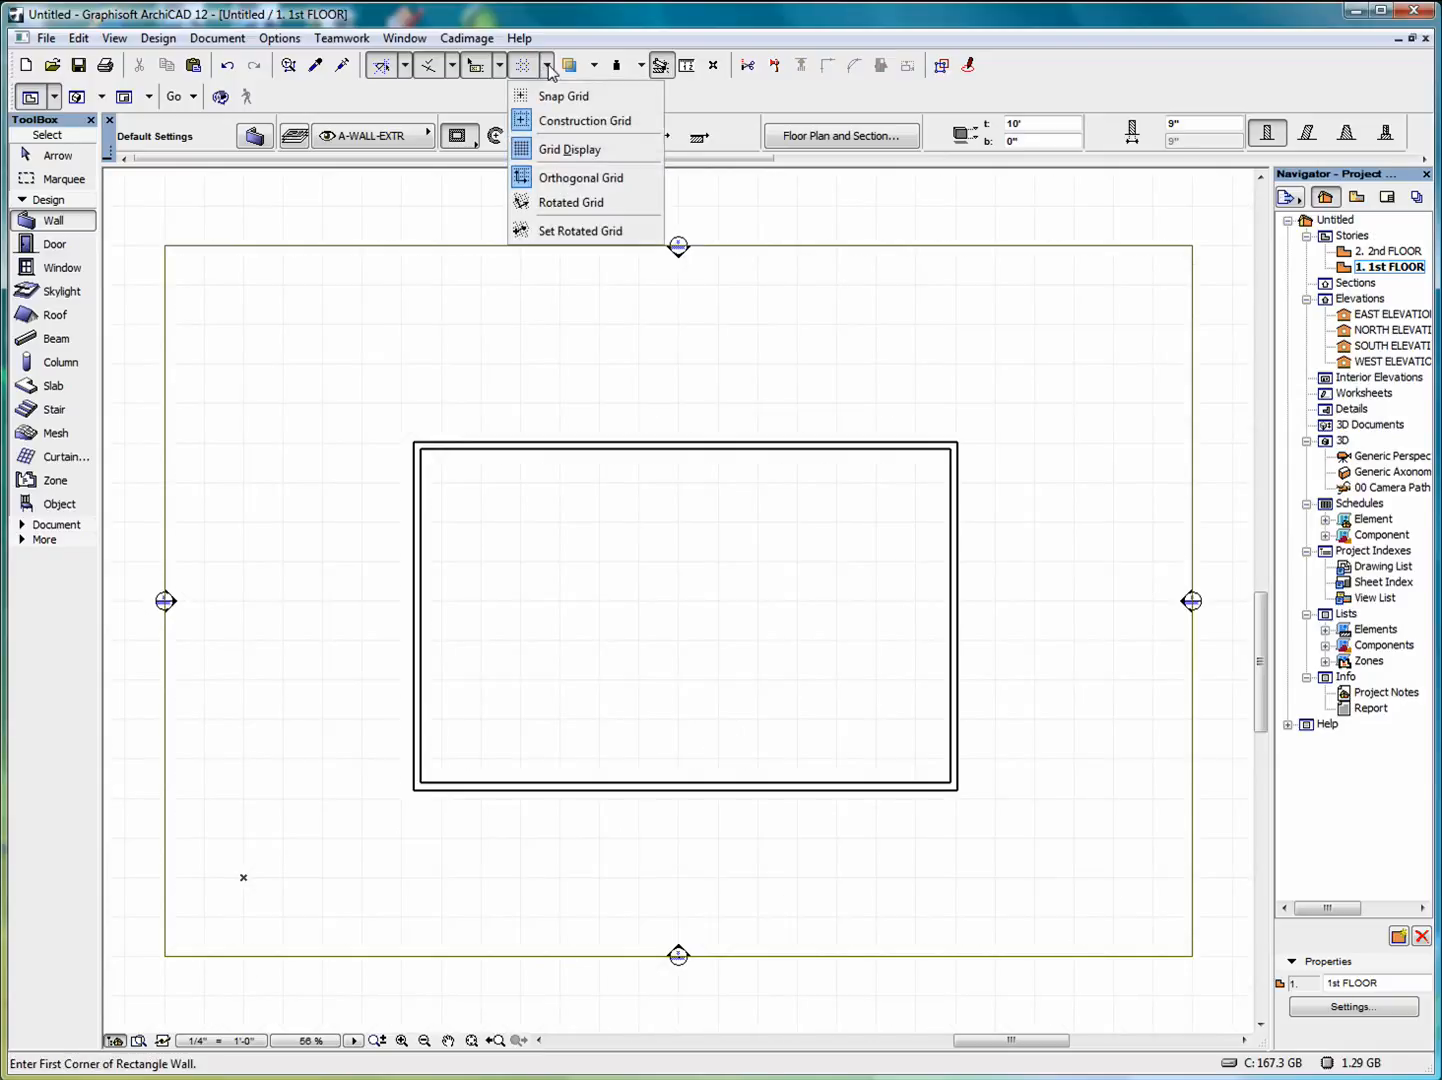
pyautogui.click(572, 238)
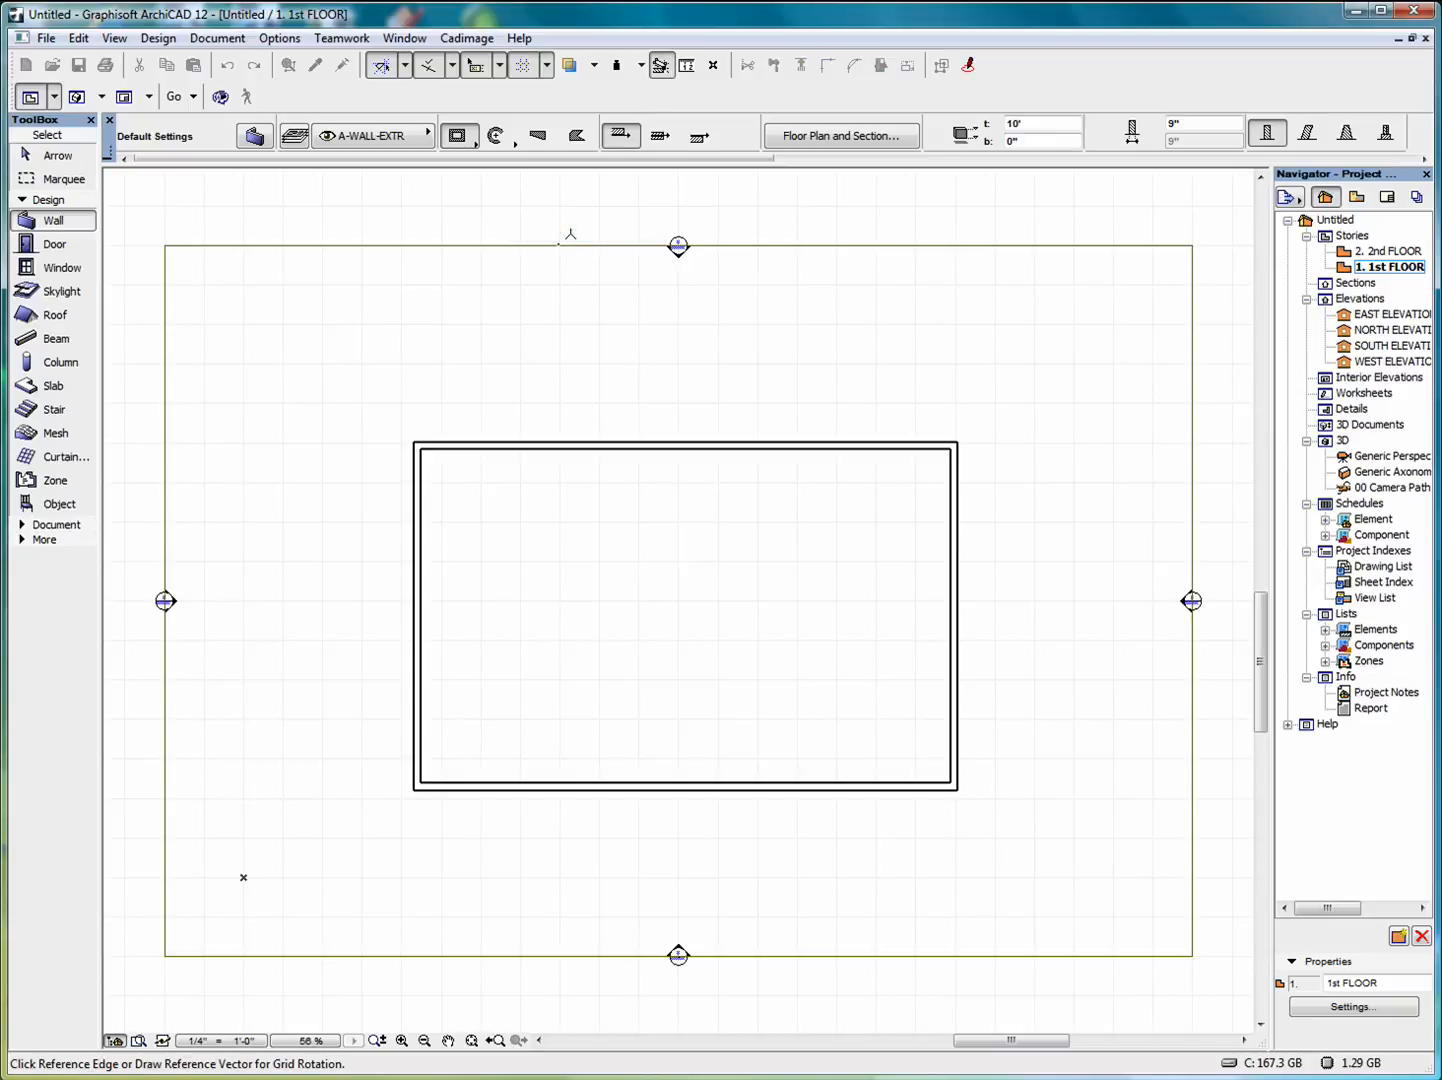
pyautogui.click(481, 403)
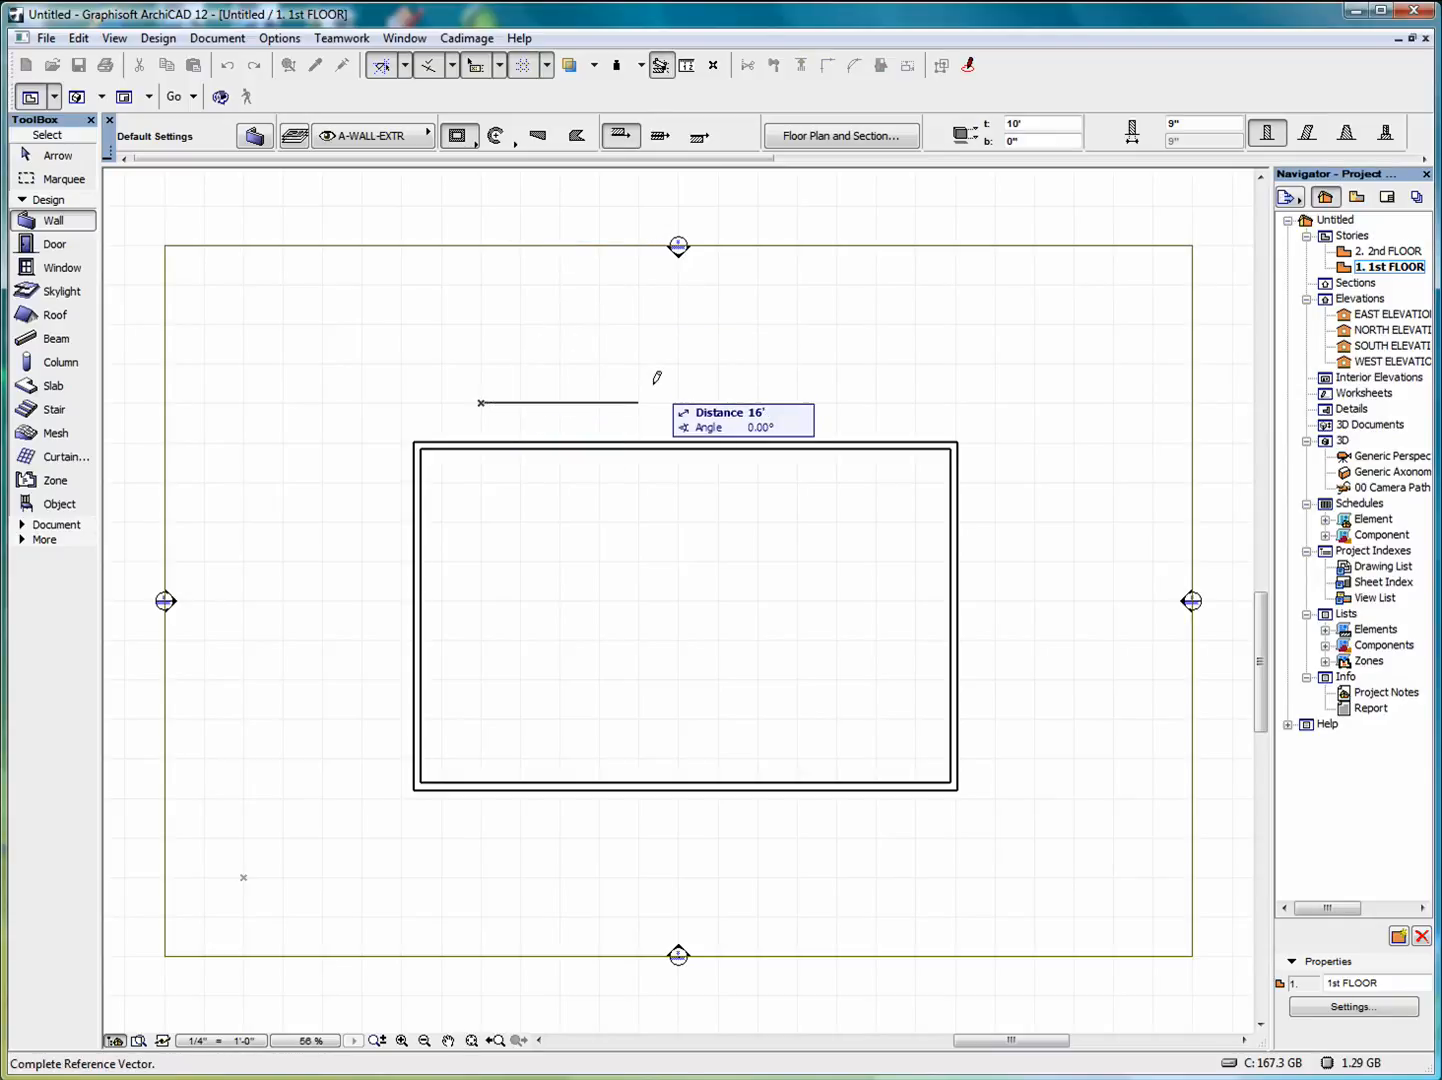
pyautogui.click(606, 345)
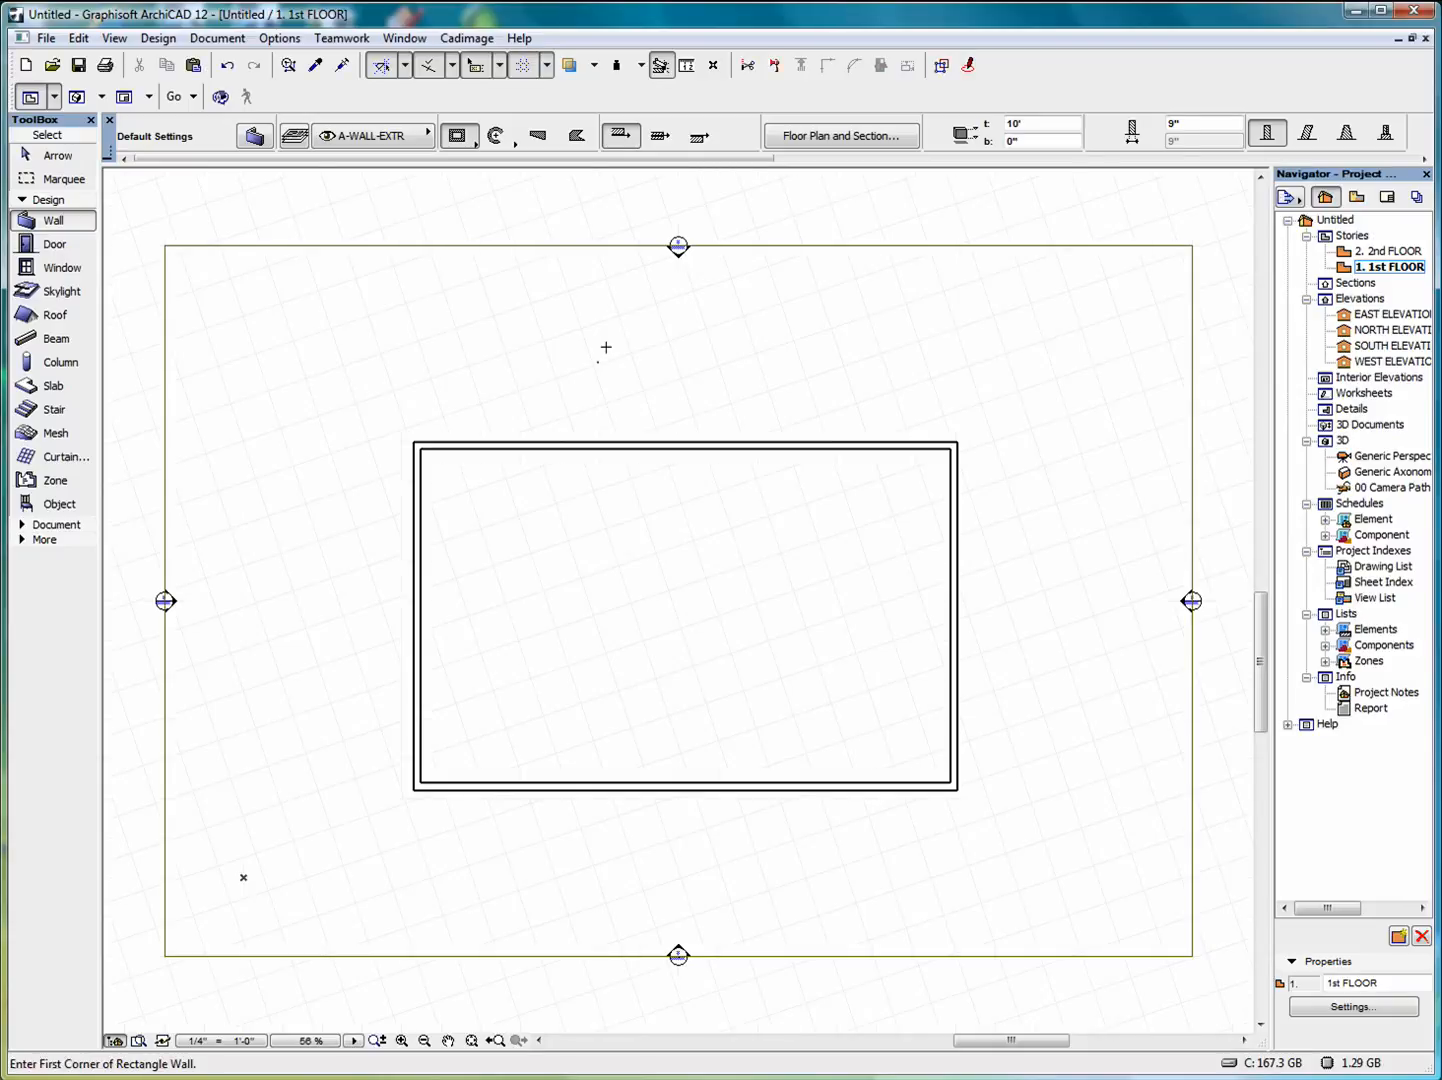
pyautogui.click(547, 66)
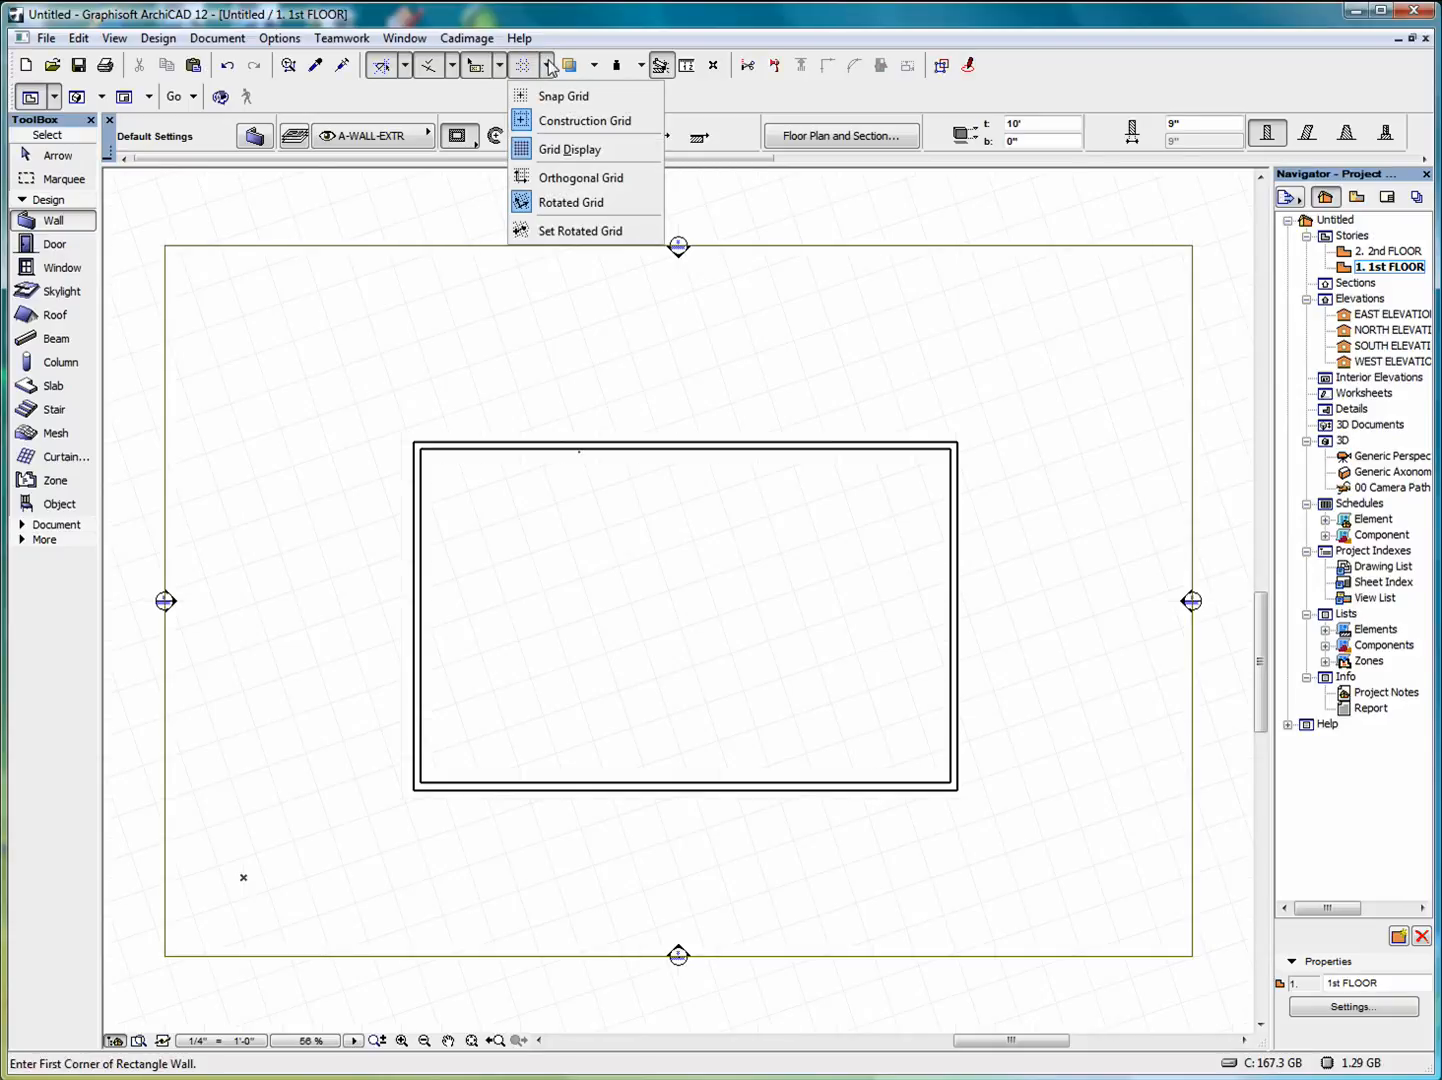
pyautogui.click(573, 180)
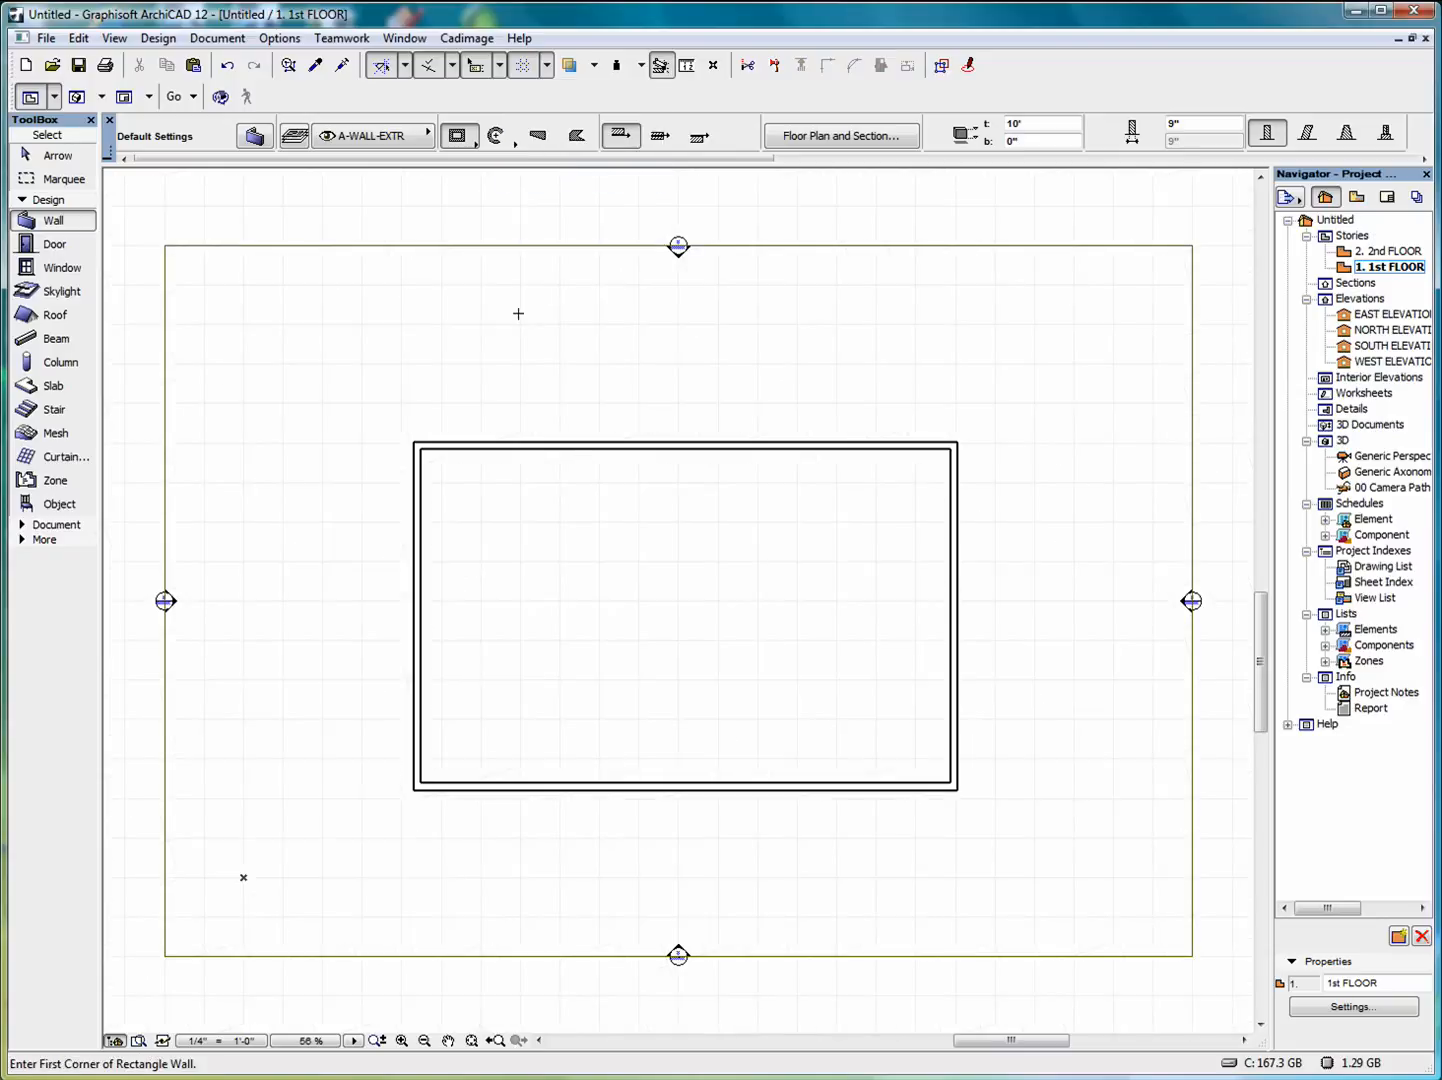
# Review the fields available in Project Info and close it without changes.
pyautogui.click(47, 40)
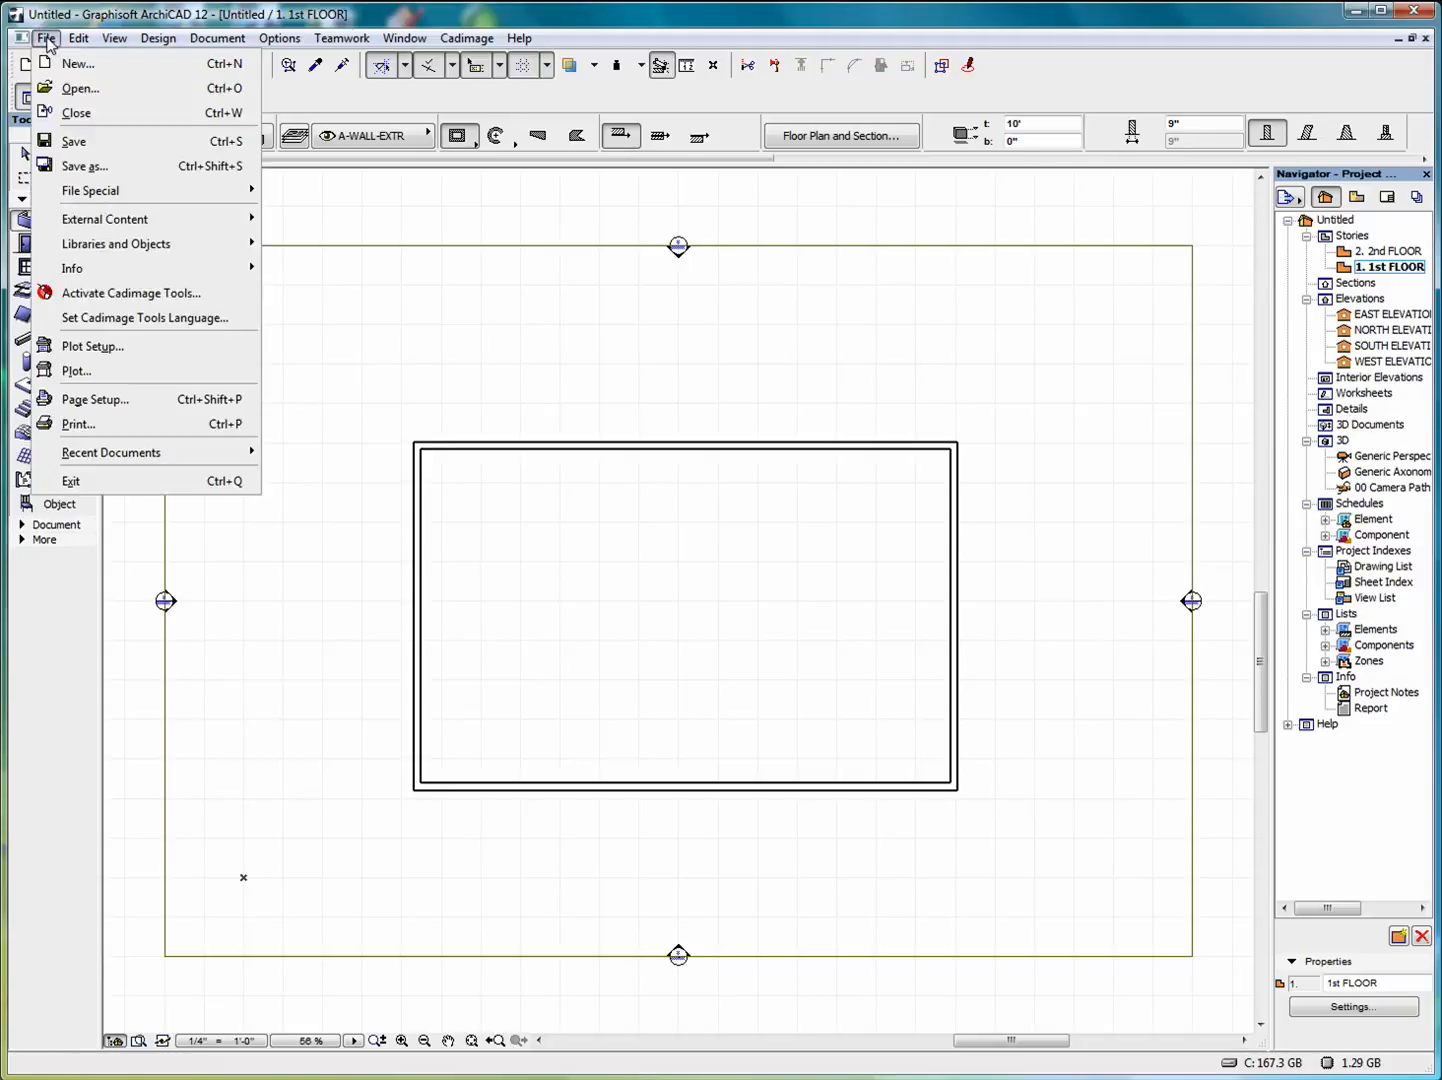
pyautogui.moveTo(141, 268)
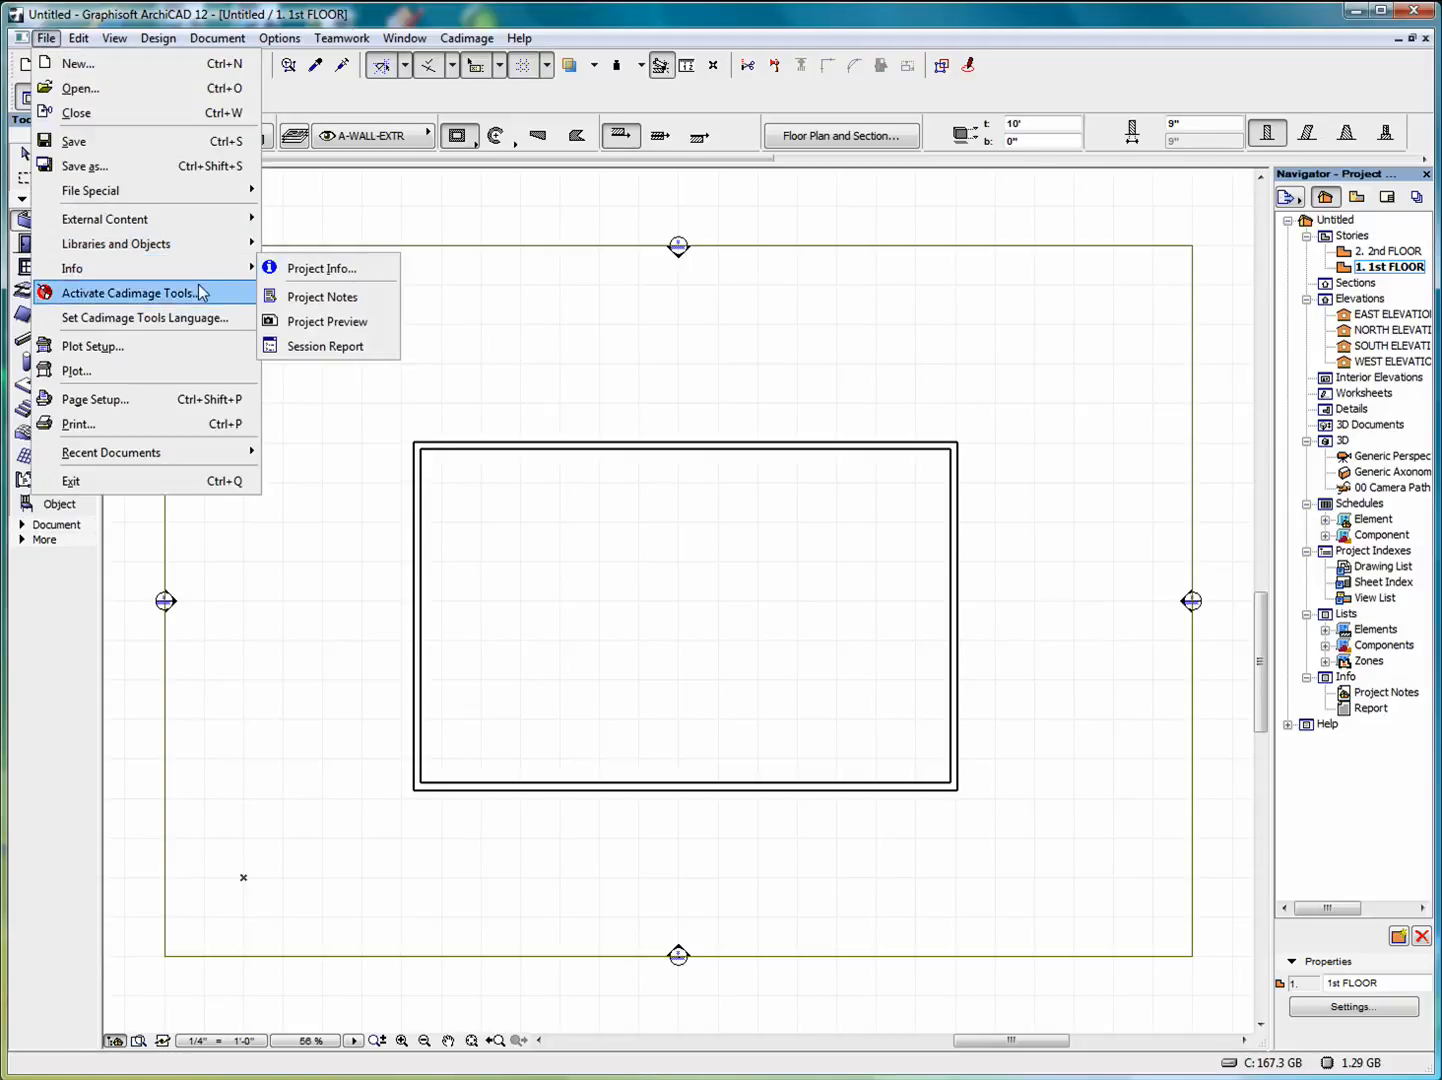
pyautogui.click(325, 269)
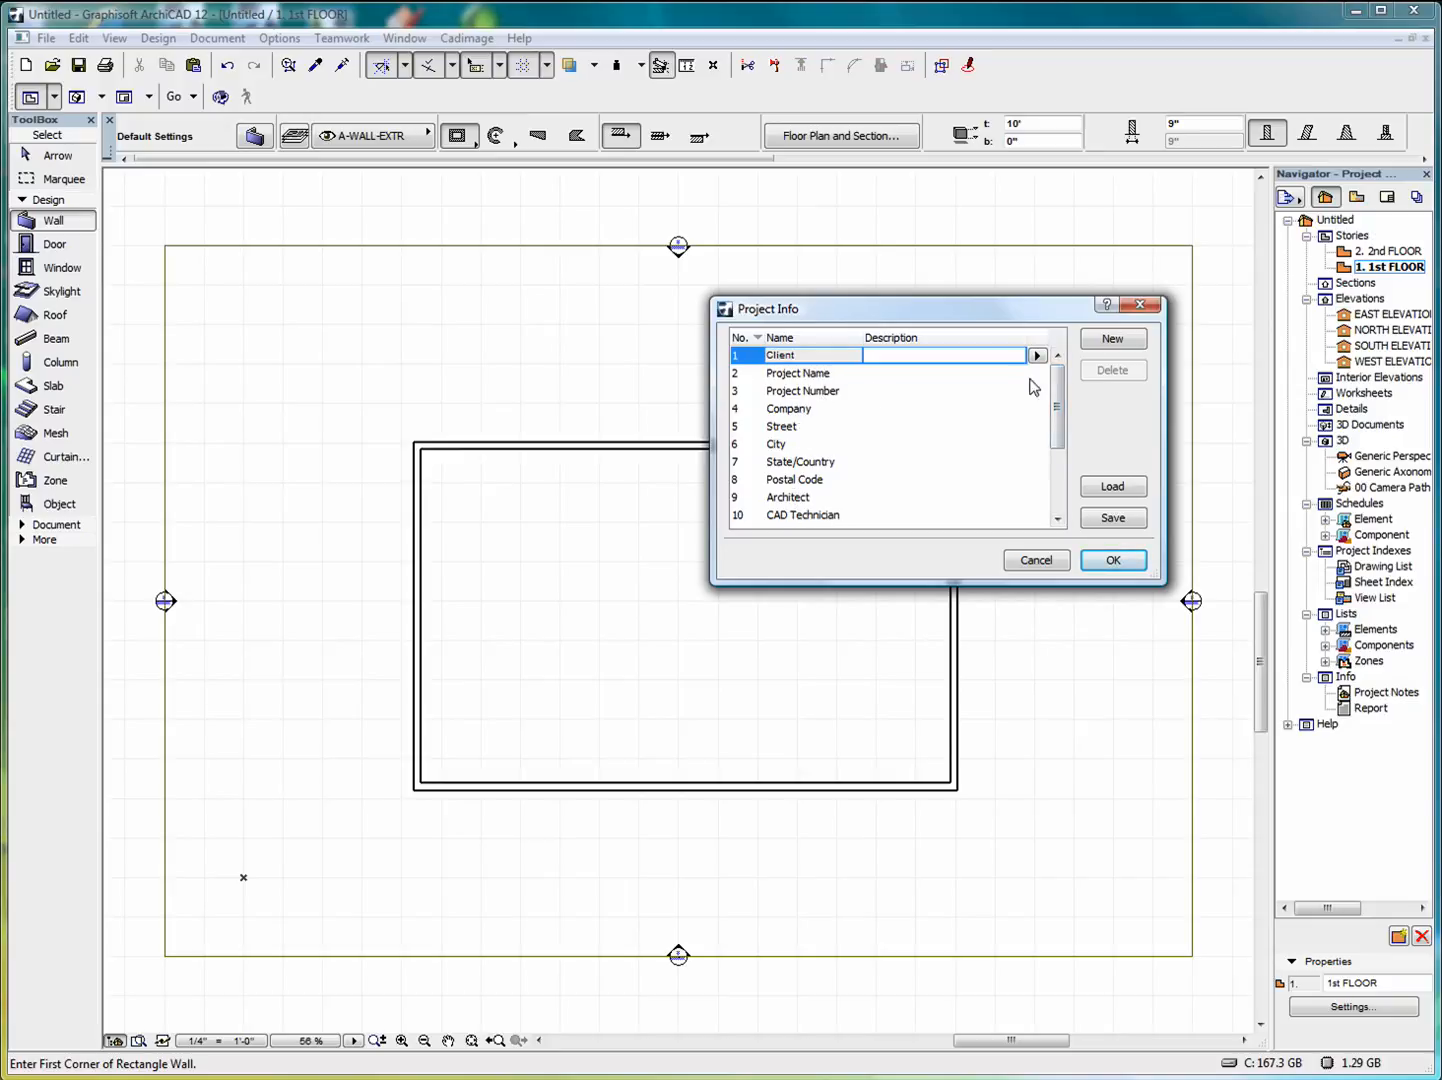
pyautogui.moveTo(1059, 380); pyautogui.dragTo(1042, 569)
pyautogui.click(1036, 562)
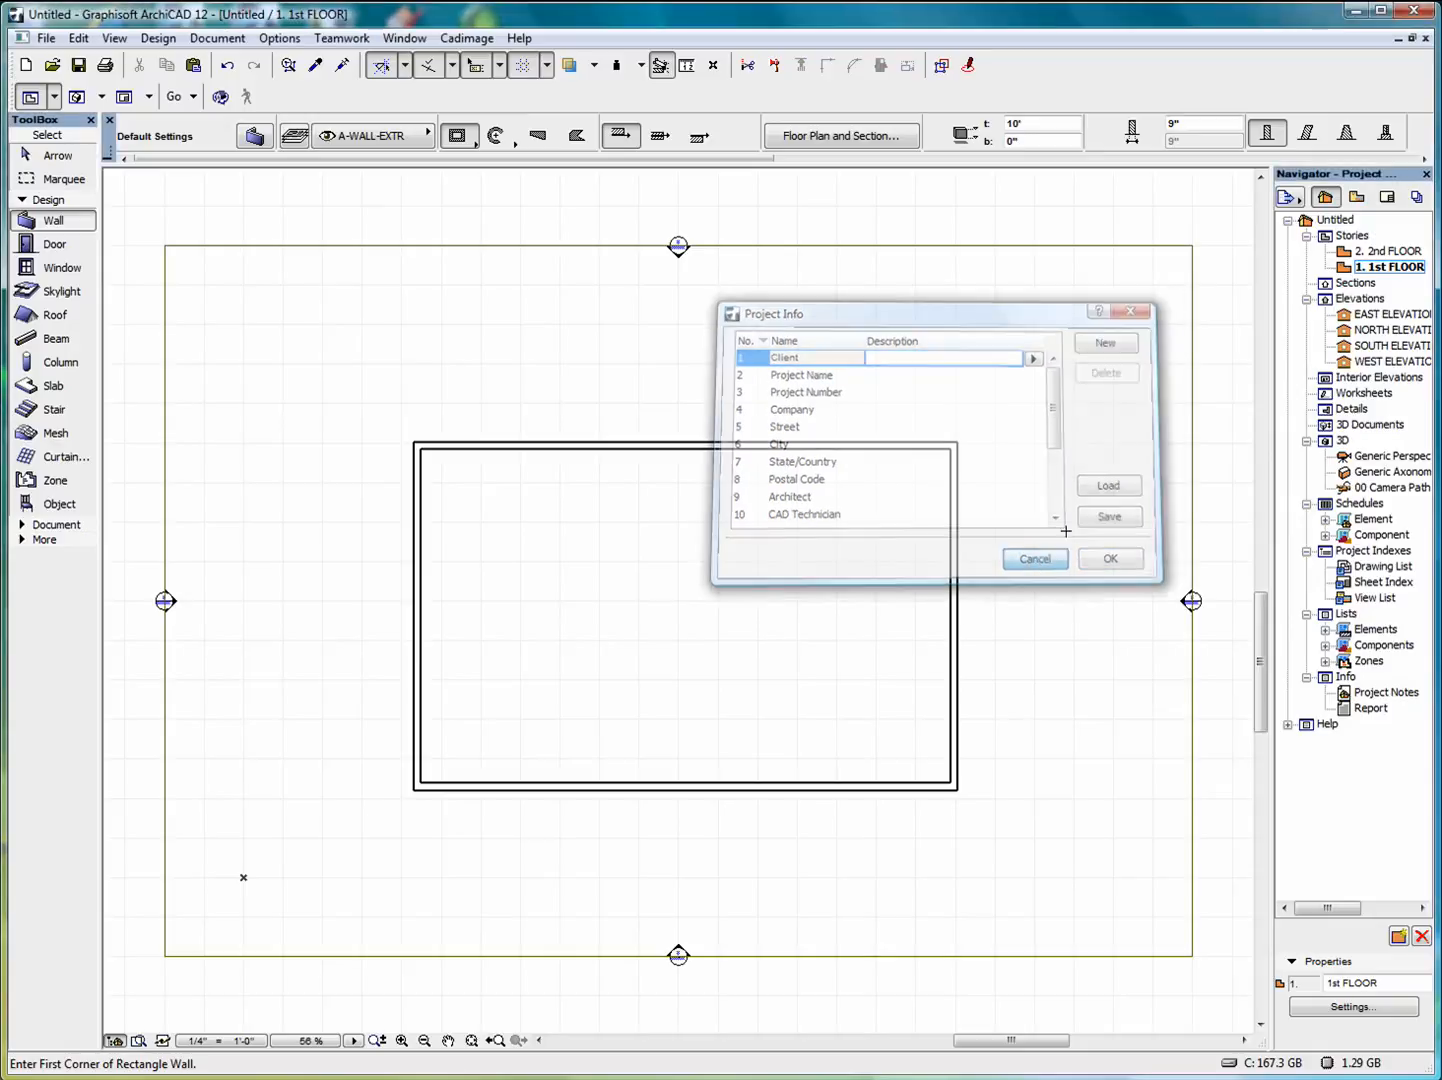
# Open the A-001 COVER SHEET layout and examine its title block's project name, address, client and sheet fields.
pyautogui.click(1387, 198)
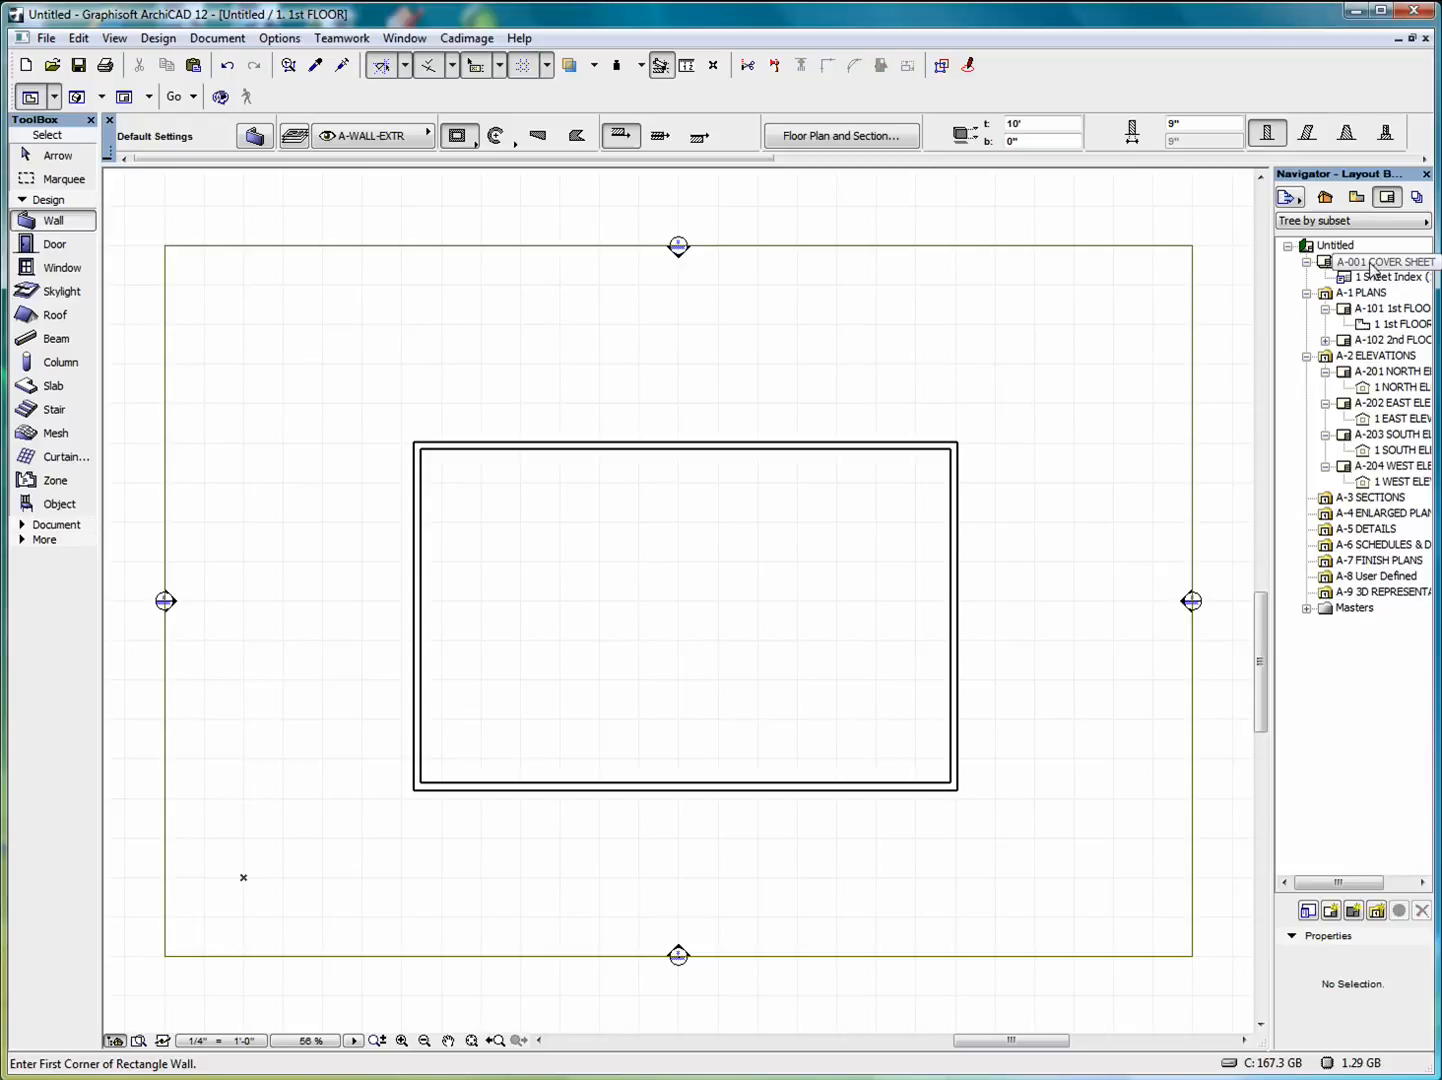
pyautogui.doubleClick(1372, 265)
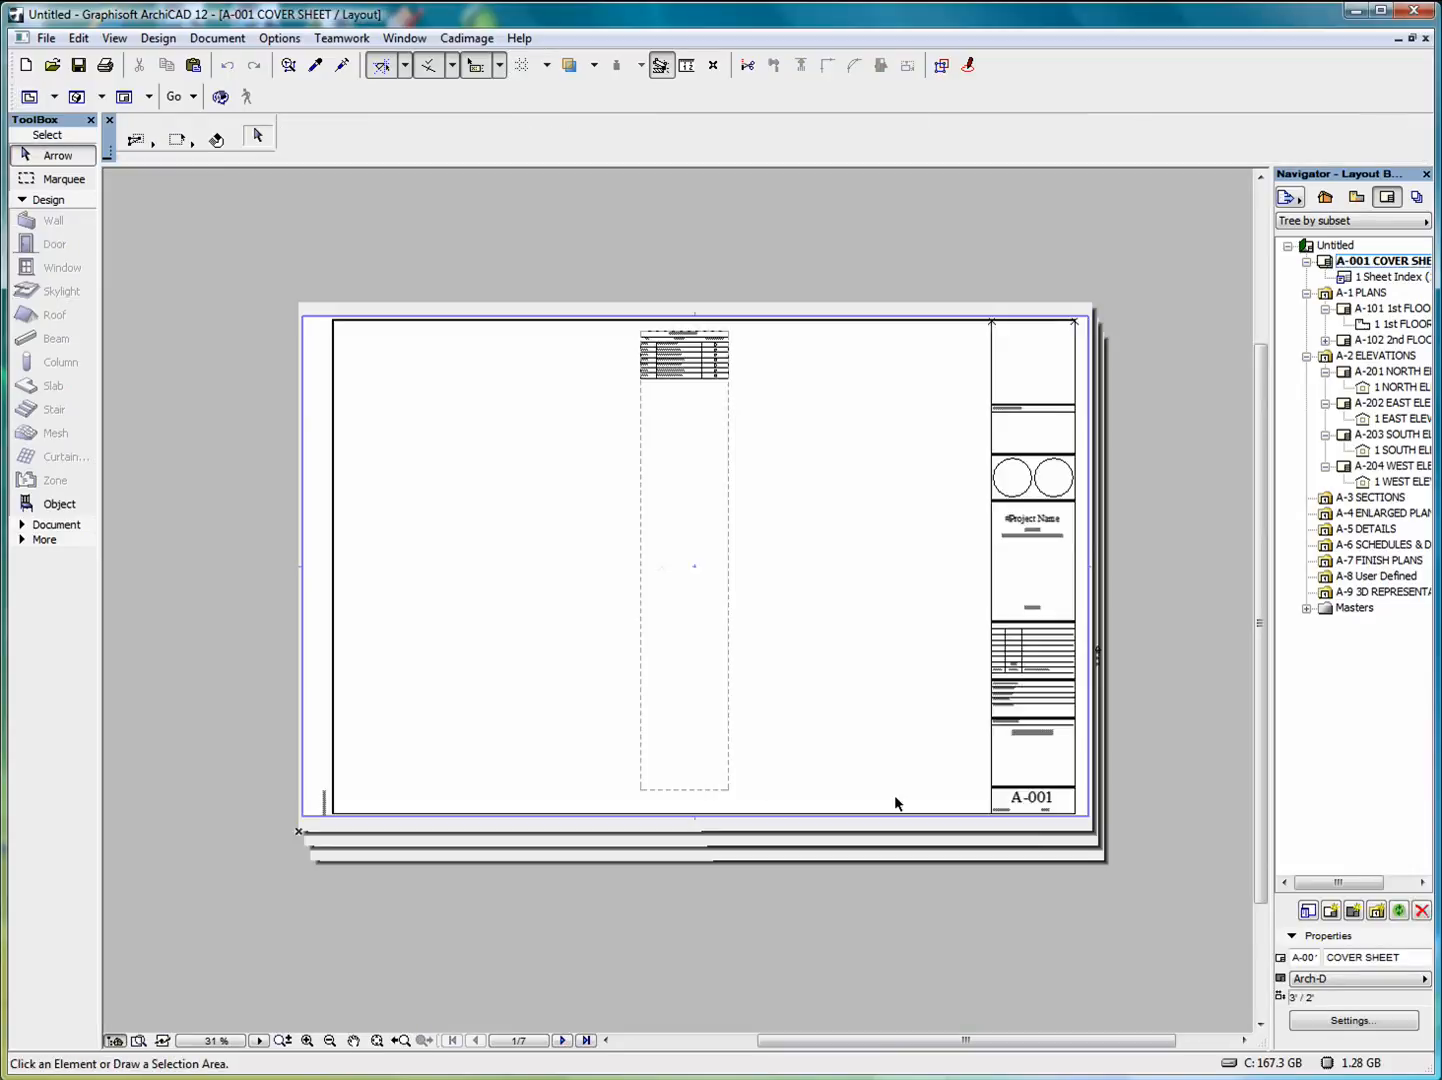
pyautogui.scroll(6, 1078, 767)
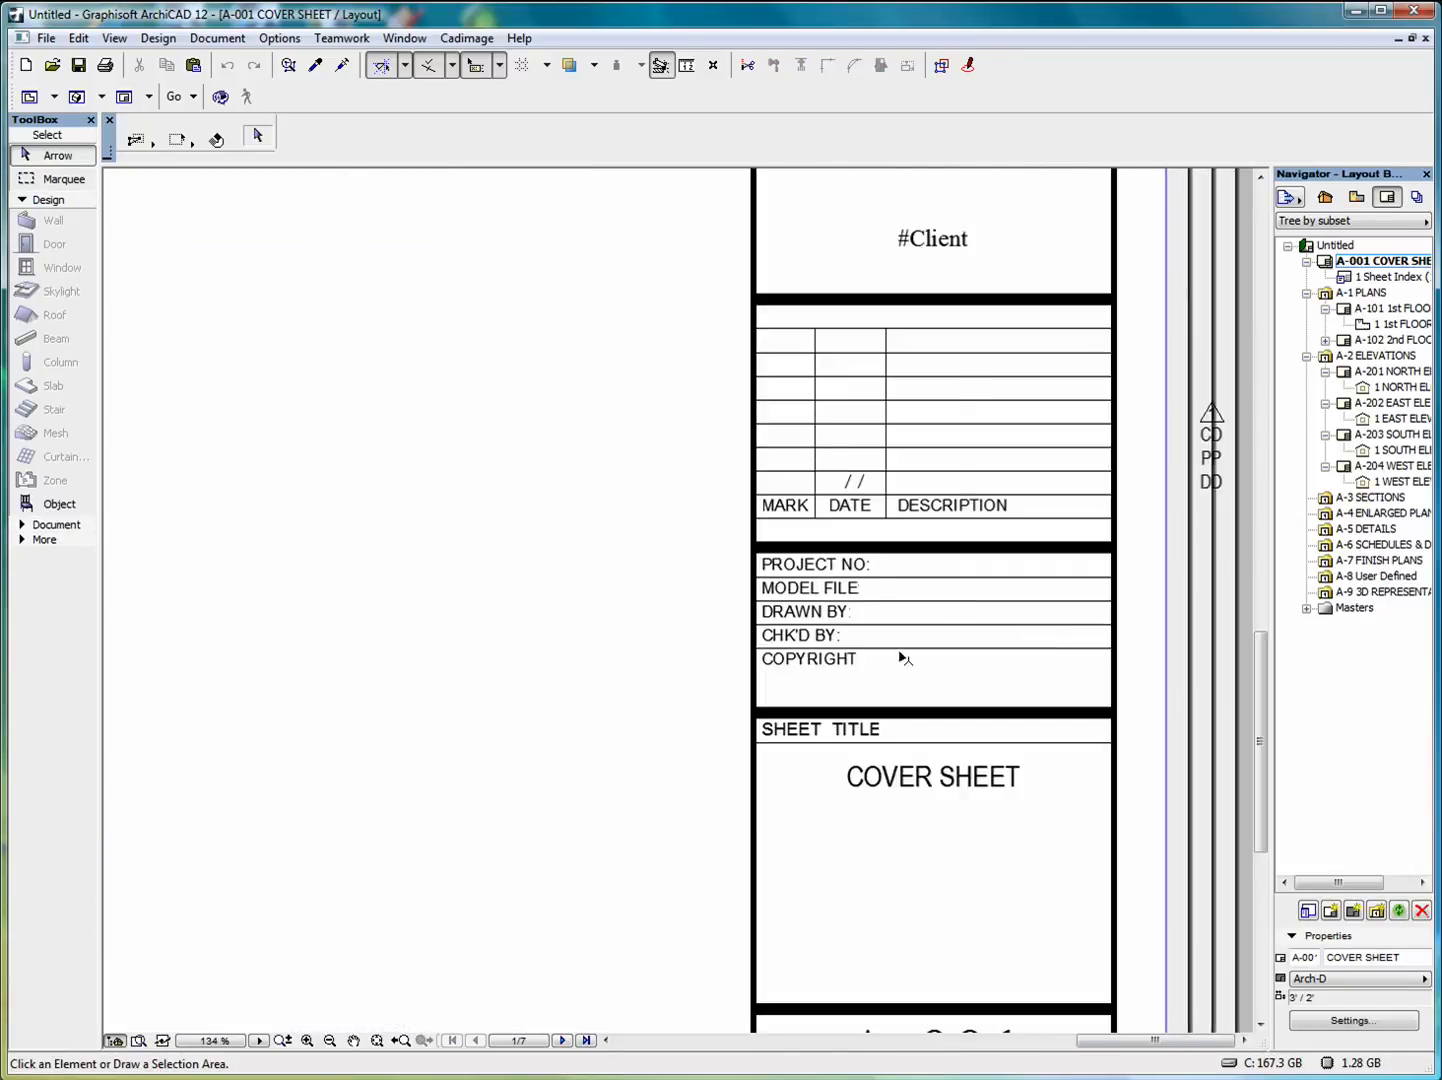
pyautogui.scroll(-2, 904, 658)
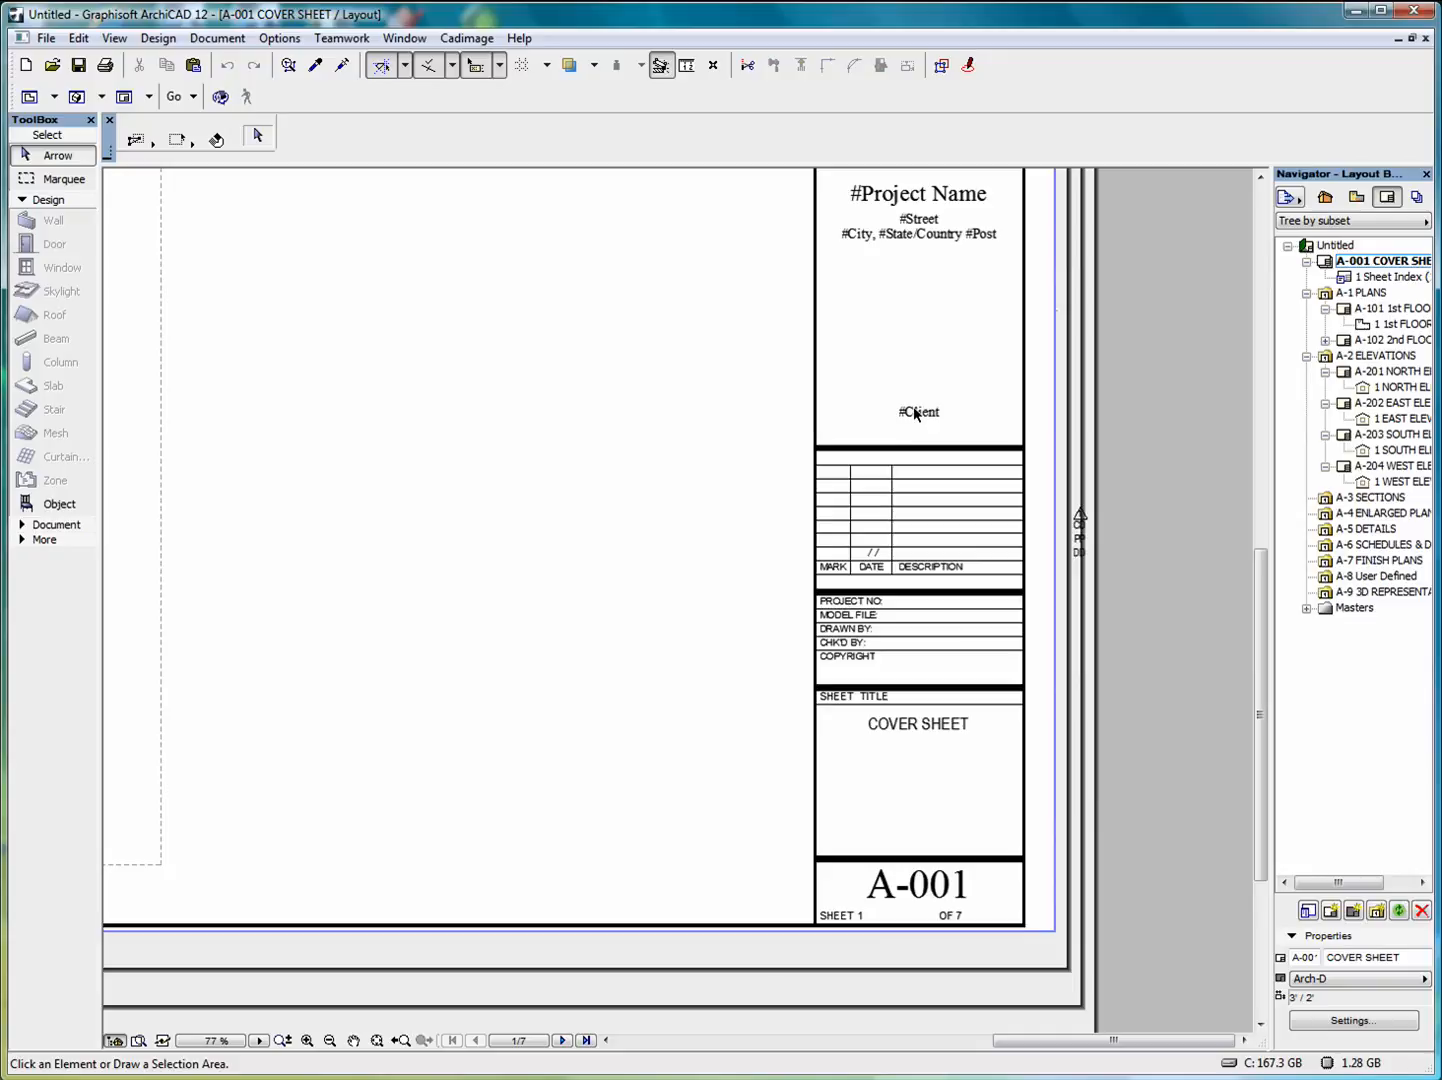
pyautogui.moveTo(897, 302); pyautogui.dragTo(1113, 506, button='middle')
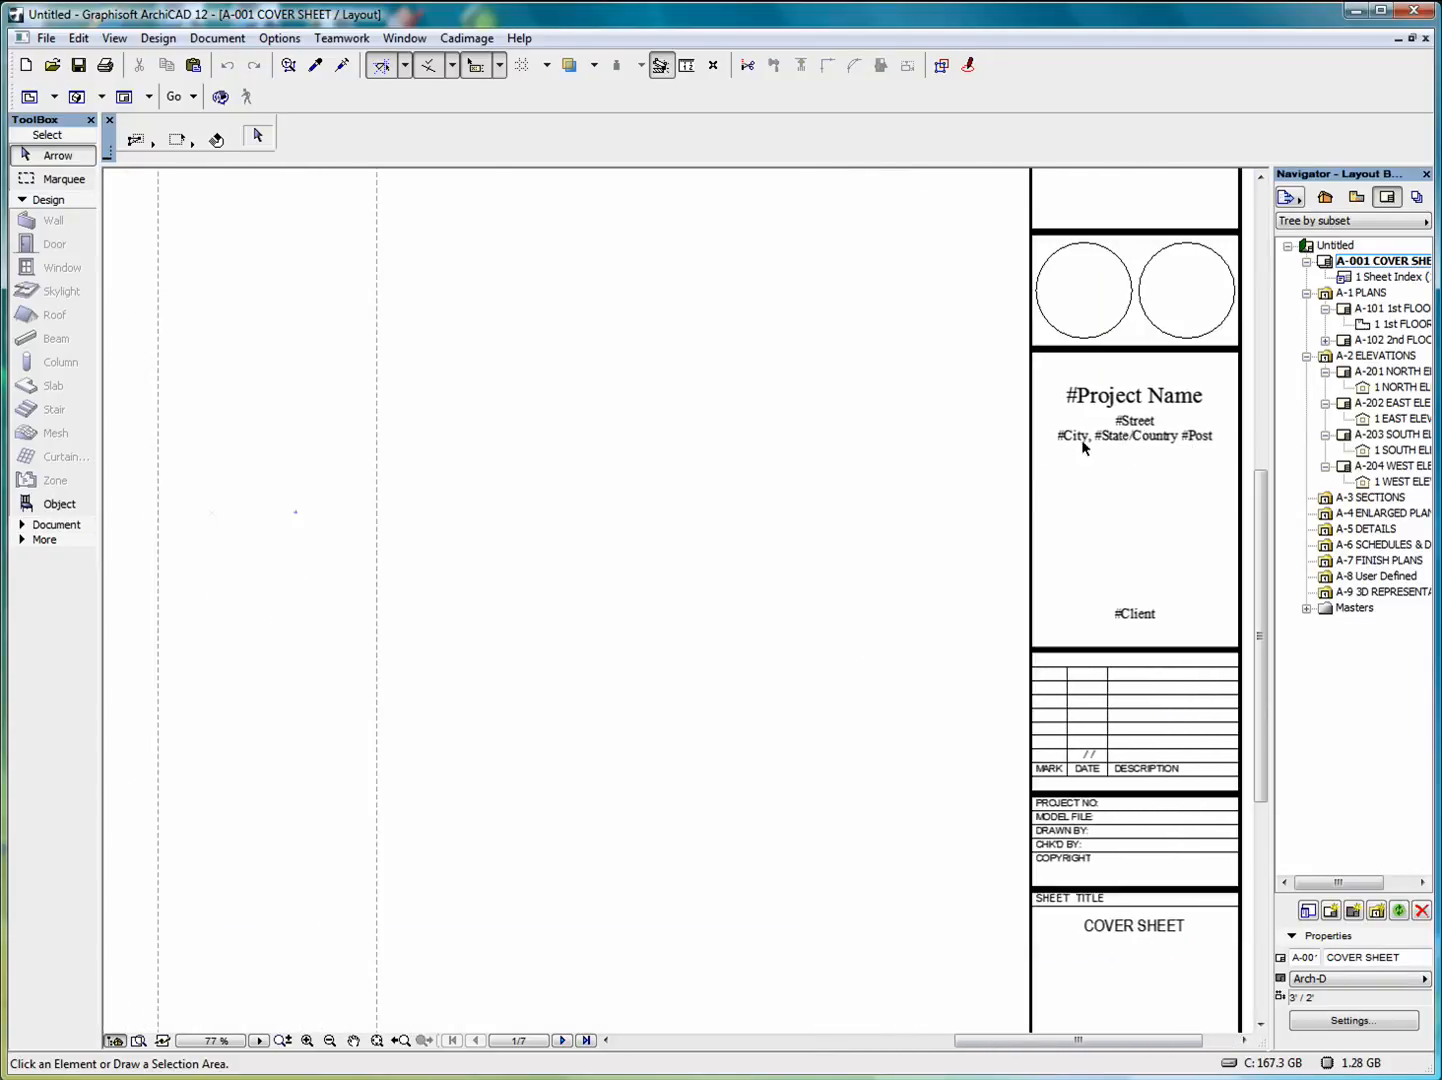
pyautogui.scroll(-1, 703, 416)
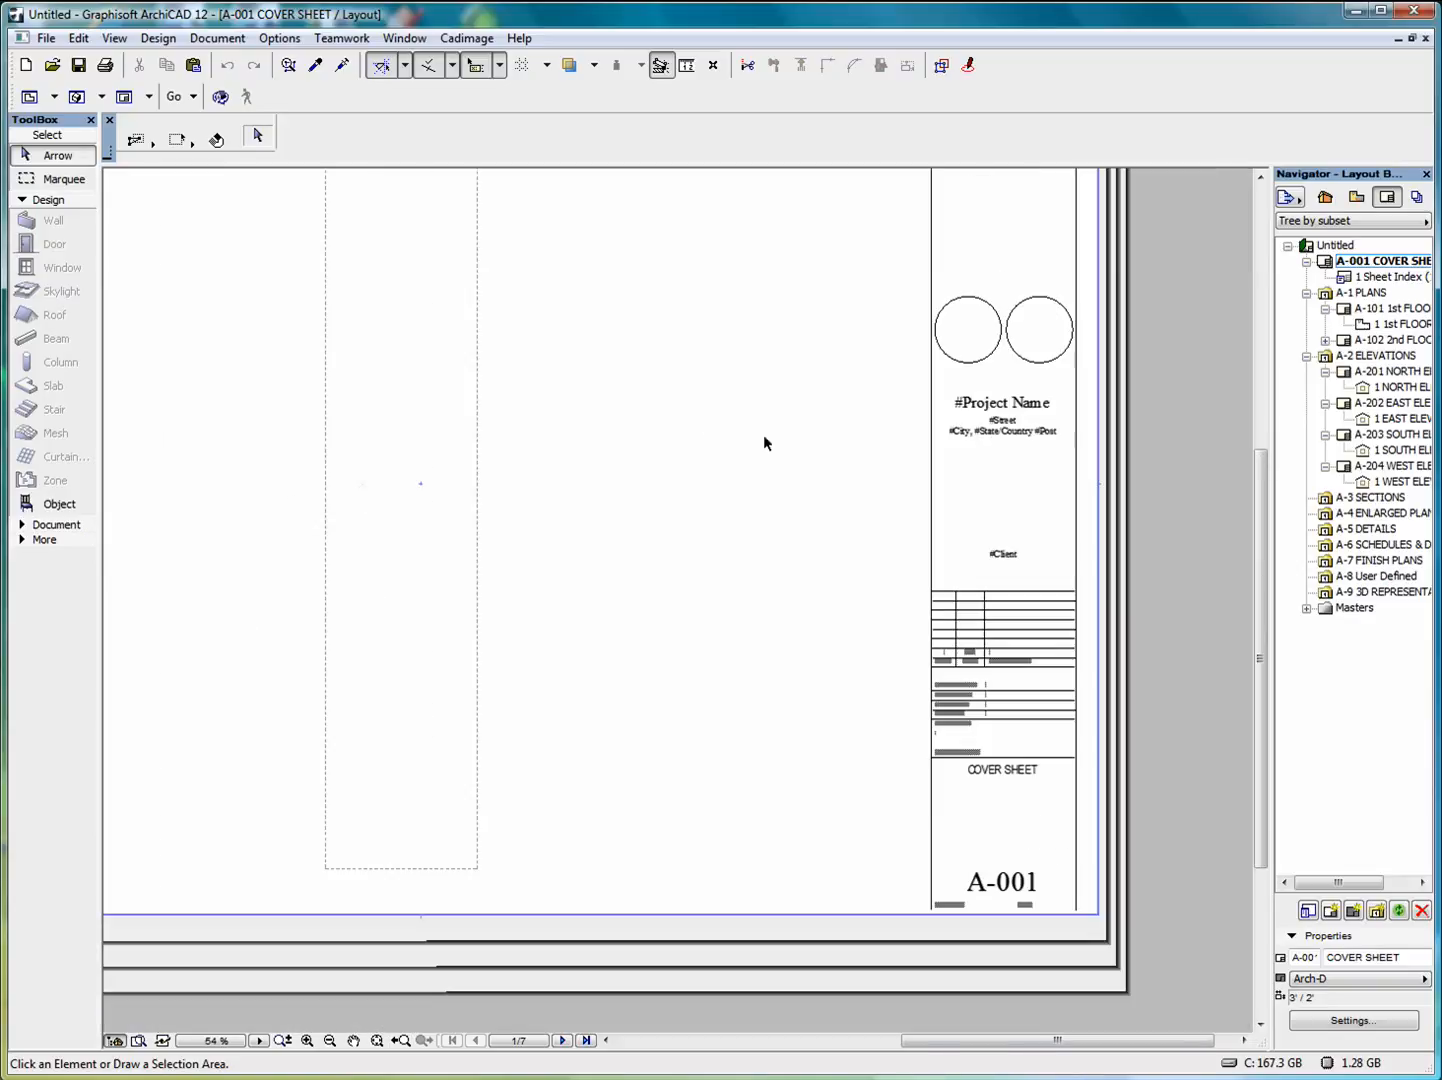
pyautogui.moveTo(1259, 483); pyautogui.dragTo(1258, 440)
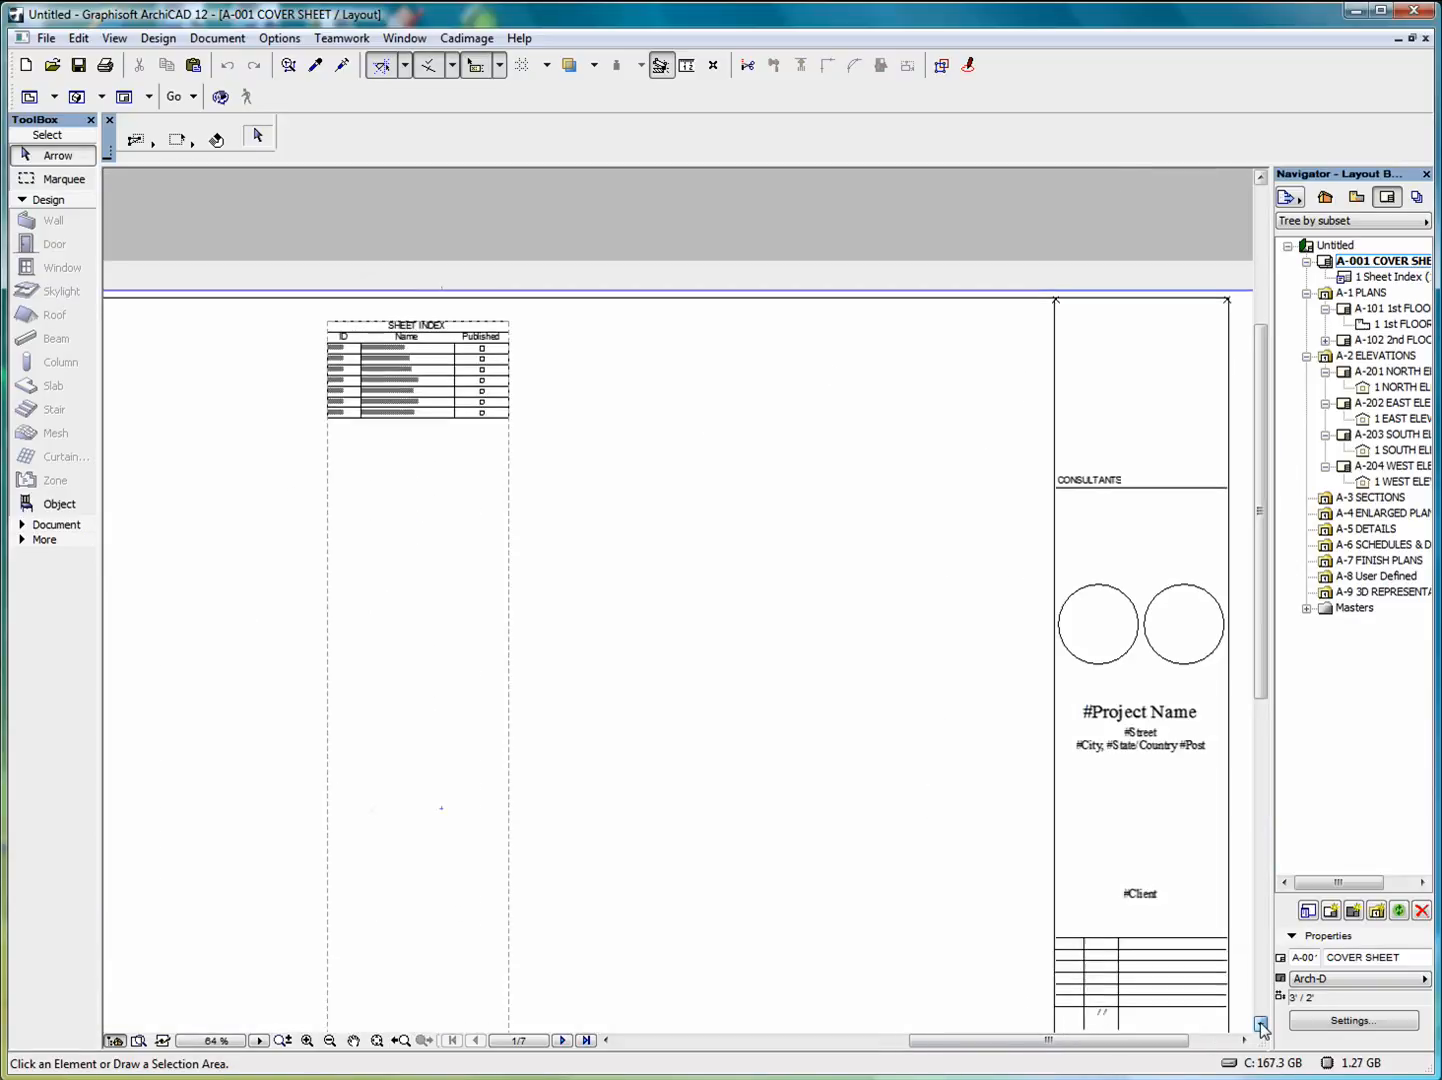
pyautogui.click(1259, 1022)
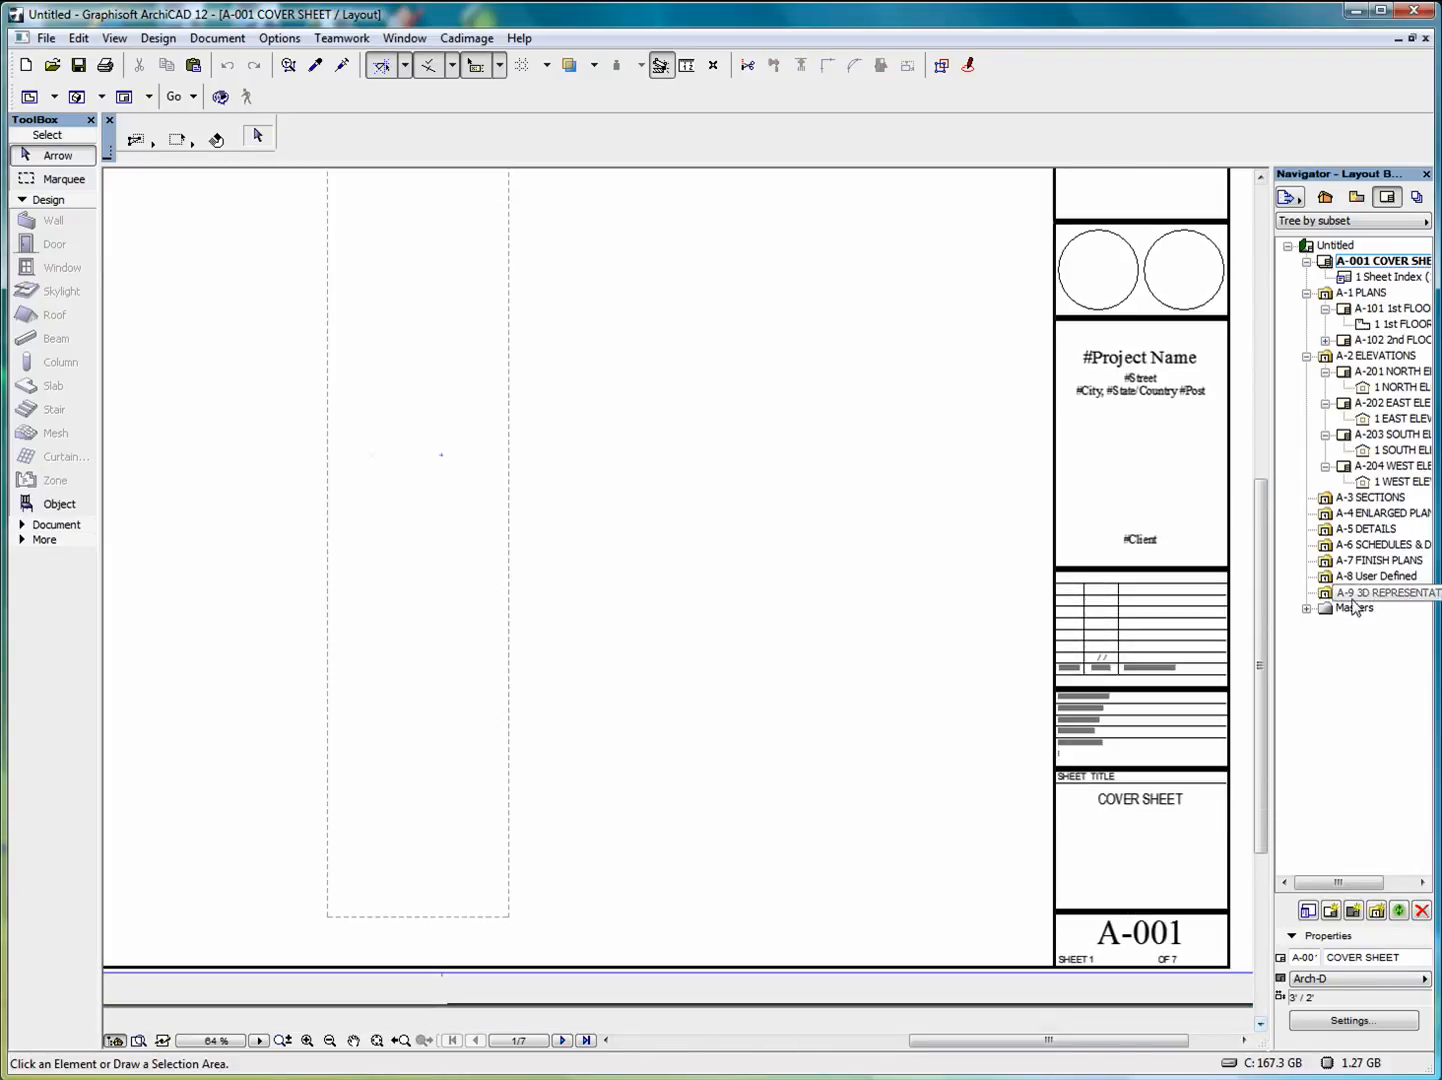
# List the master layouts and open the Arch-D master to view its title block.
pyautogui.click(1306, 608)
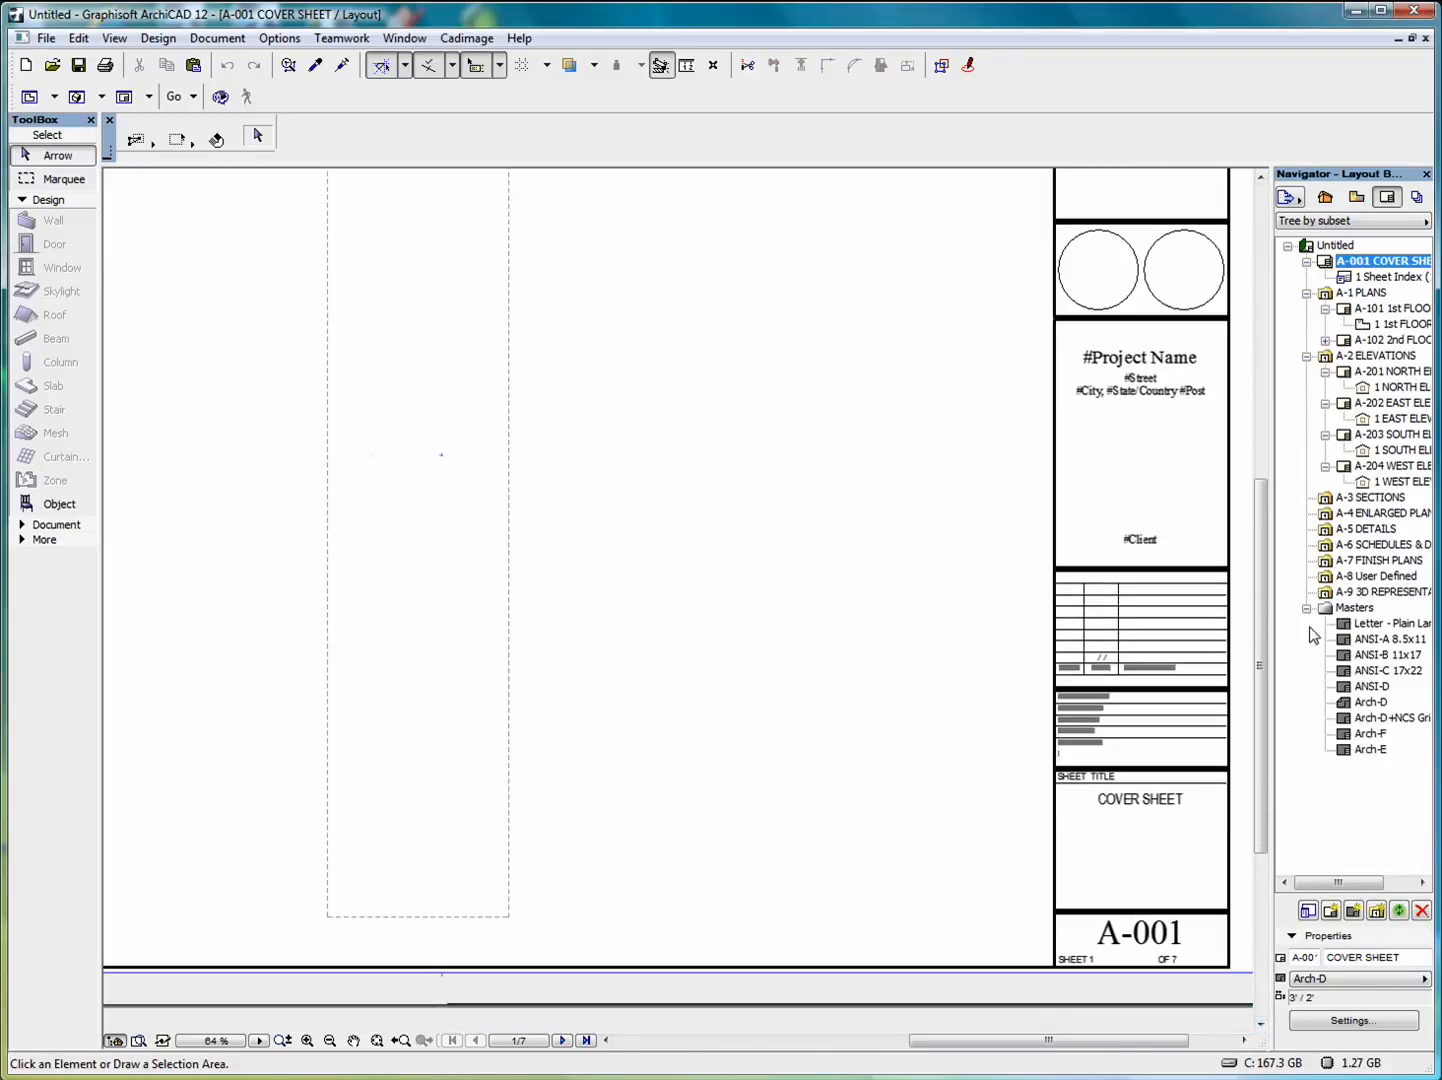
pyautogui.doubleClick(1371, 703)
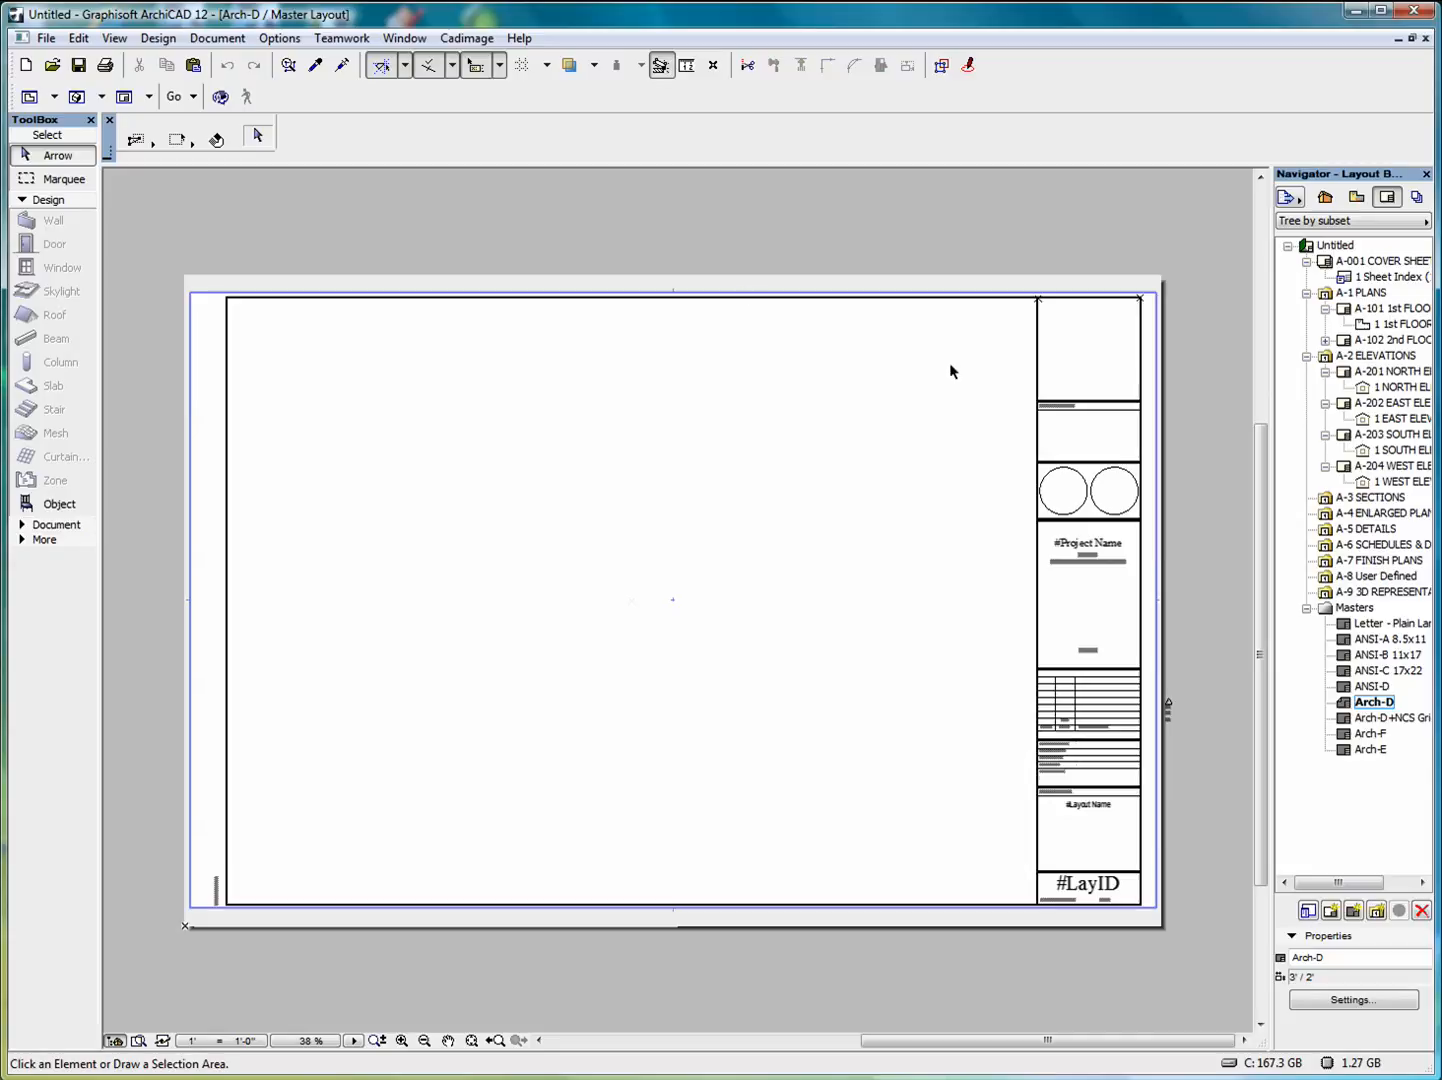
# Open the Project Info settings from the Arch-D master layout.
pyautogui.click(46, 40)
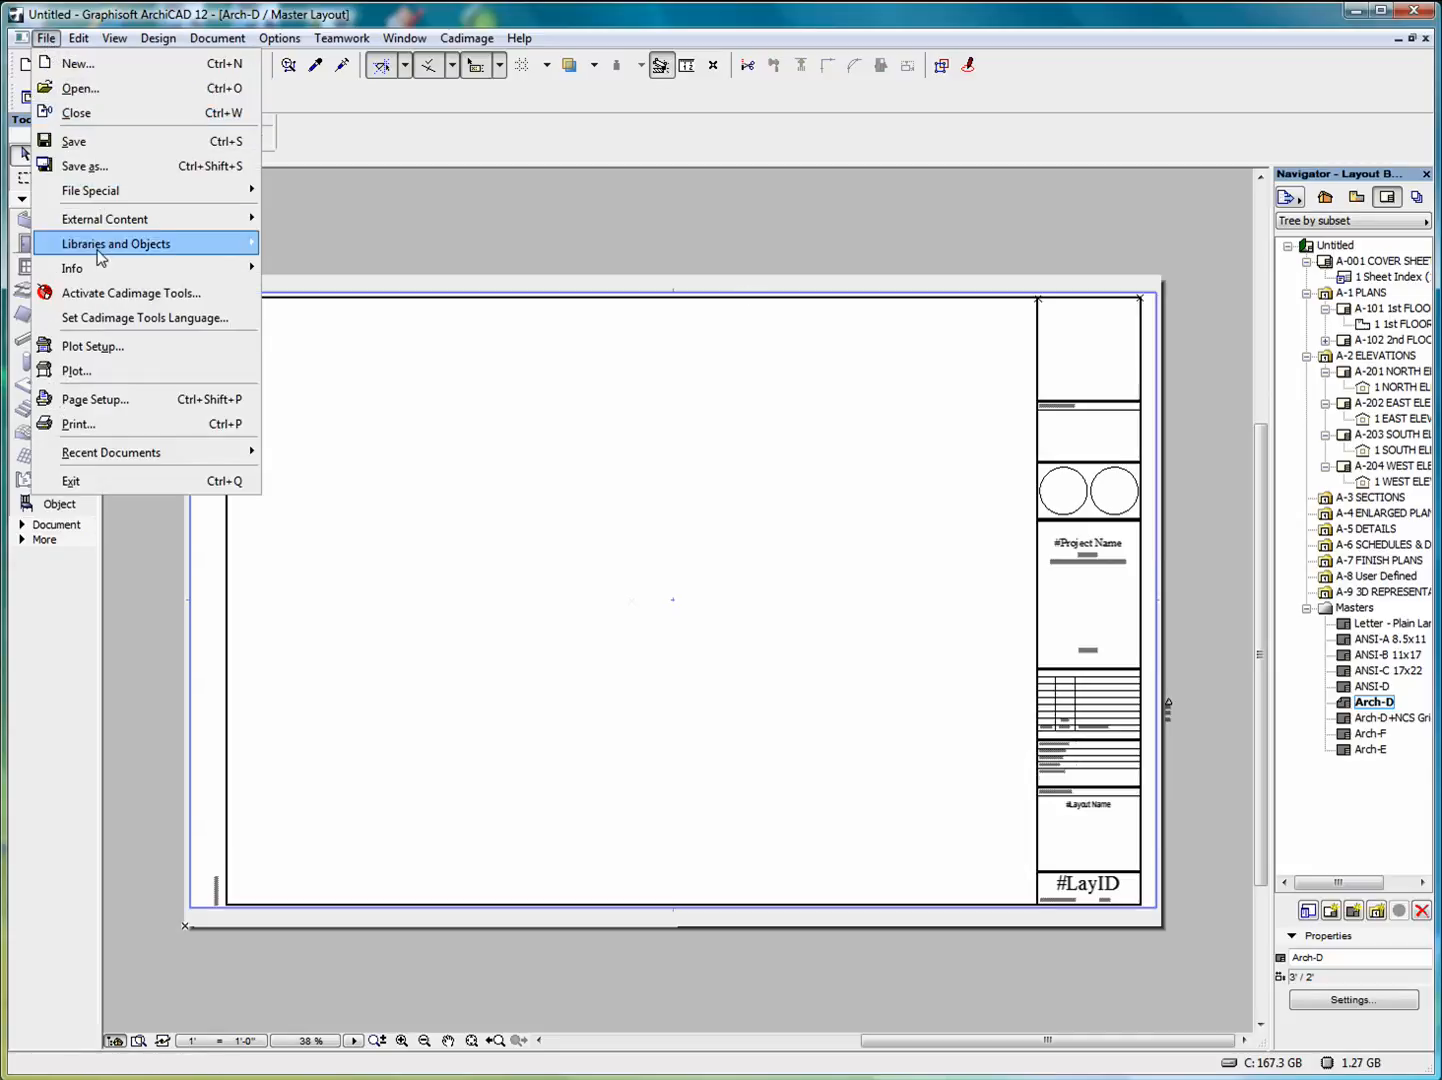
pyautogui.moveTo(106, 280)
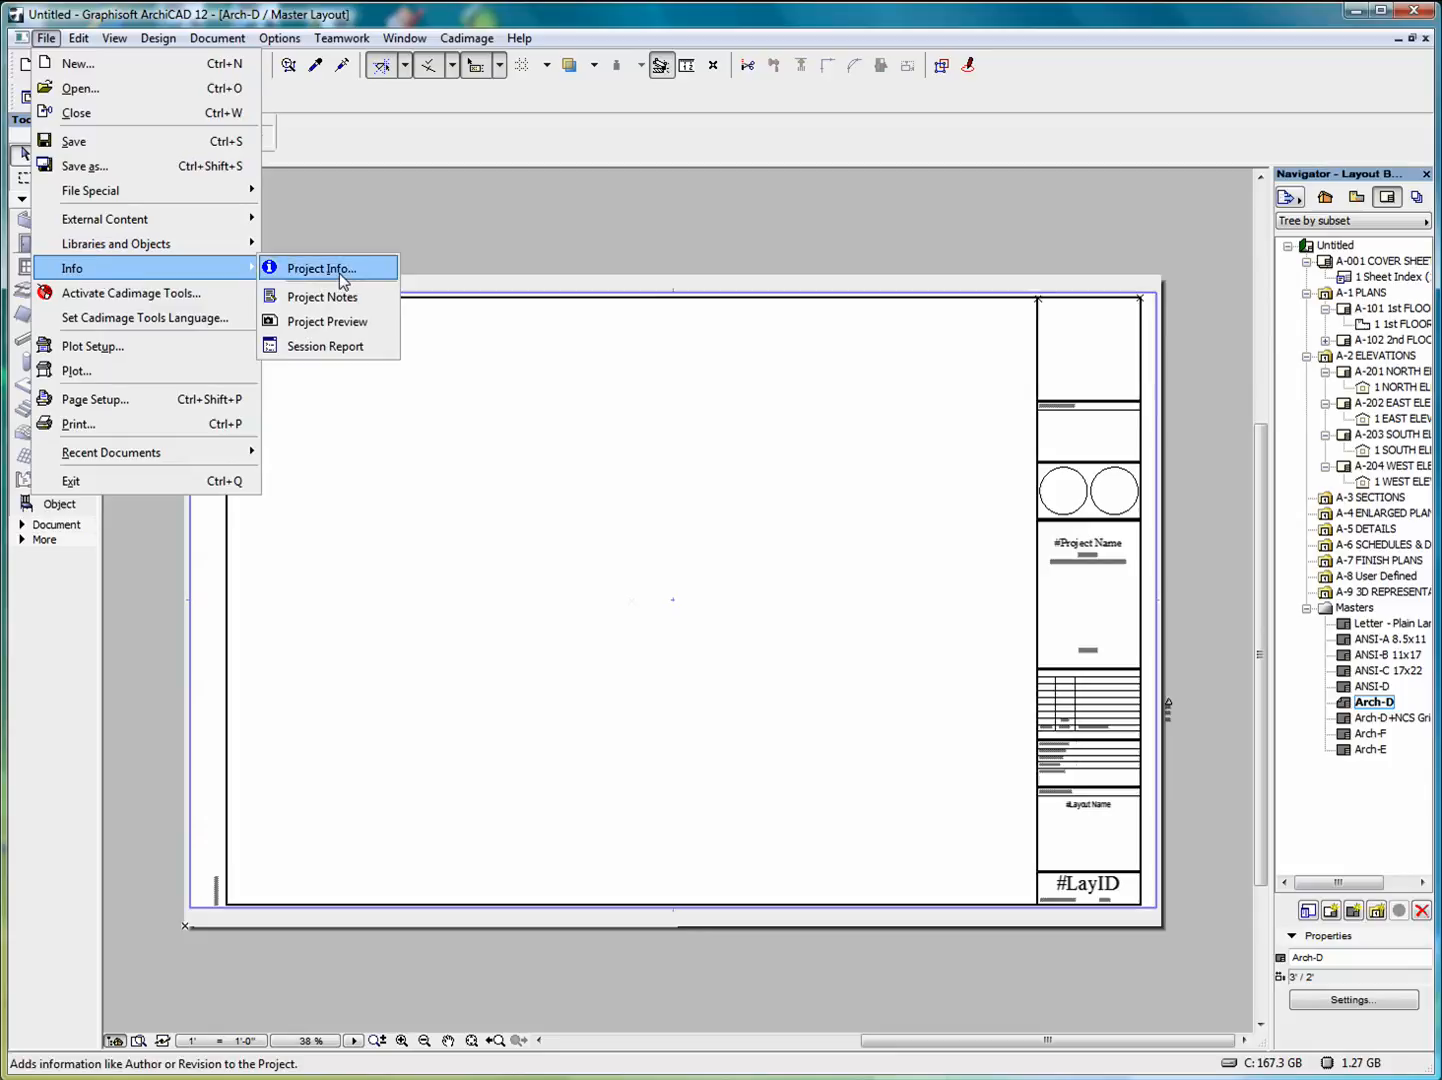